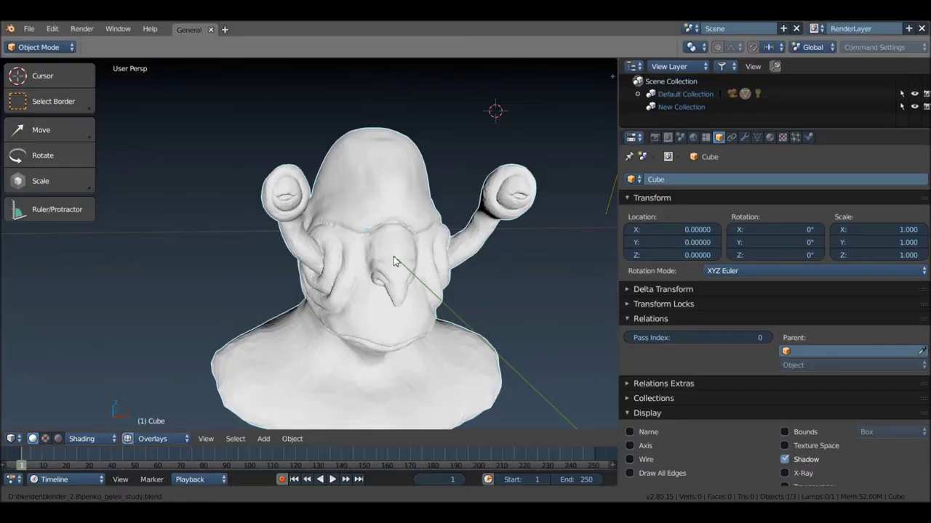
Step: Snap the 3D cursor to the selected alien bust with Cursor to Selected
middle_click_drag(467, 240, 433, 236)
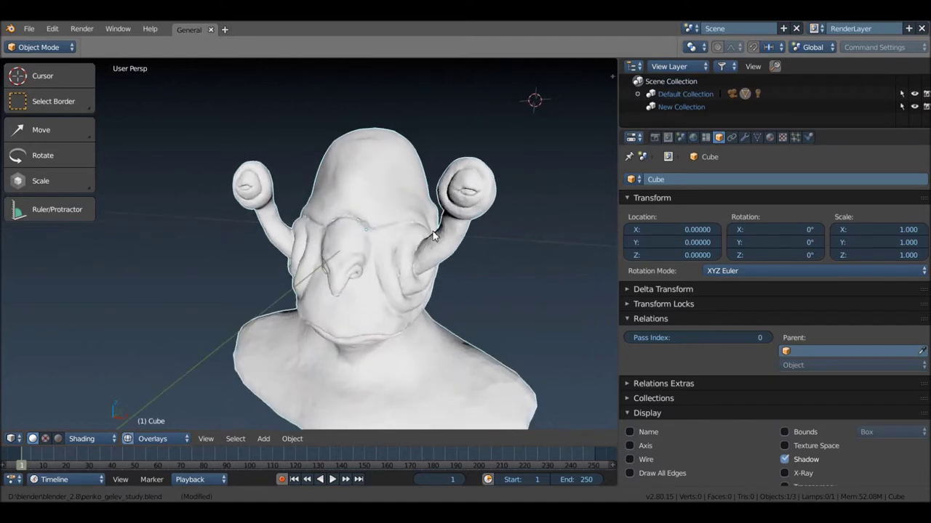
key("shift+s")
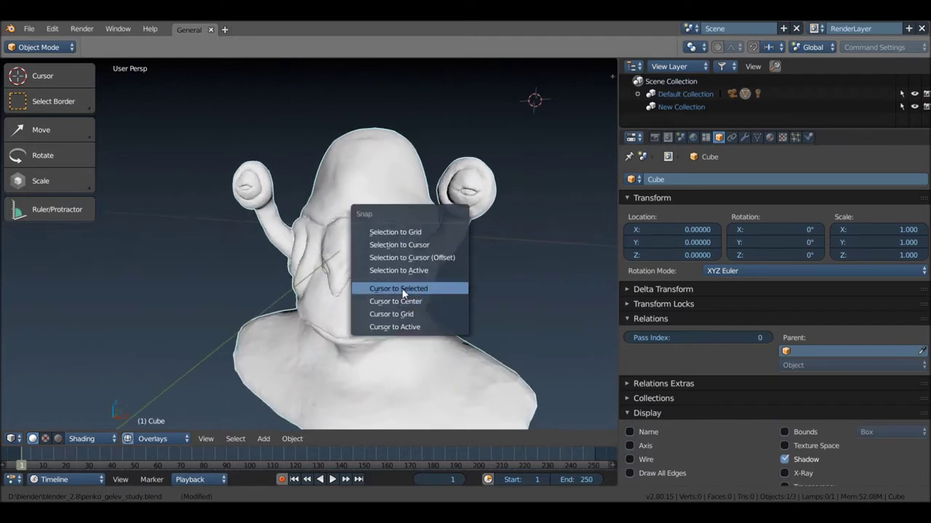
left_click(404, 289)
middle_click_drag(403, 289, 372, 254)
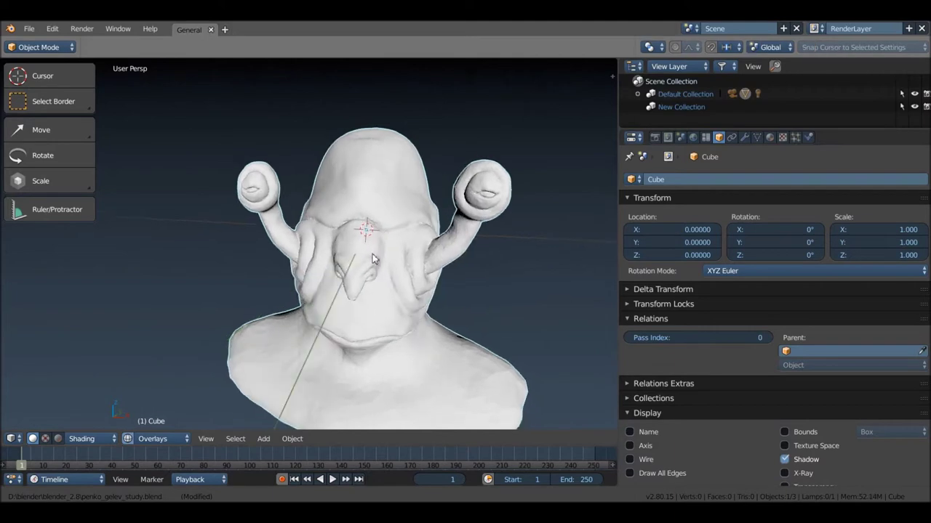
key("shift+a")
Step: Add a plane at the 3D cursor and loop-cut it down the middle in Edit Mode
left_click(425, 254)
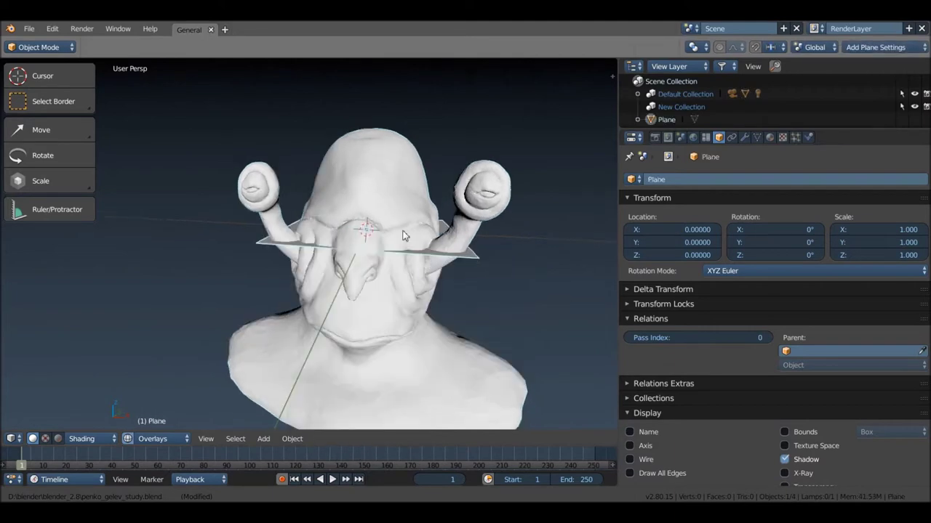
middle_click_drag(404, 235, 404, 256)
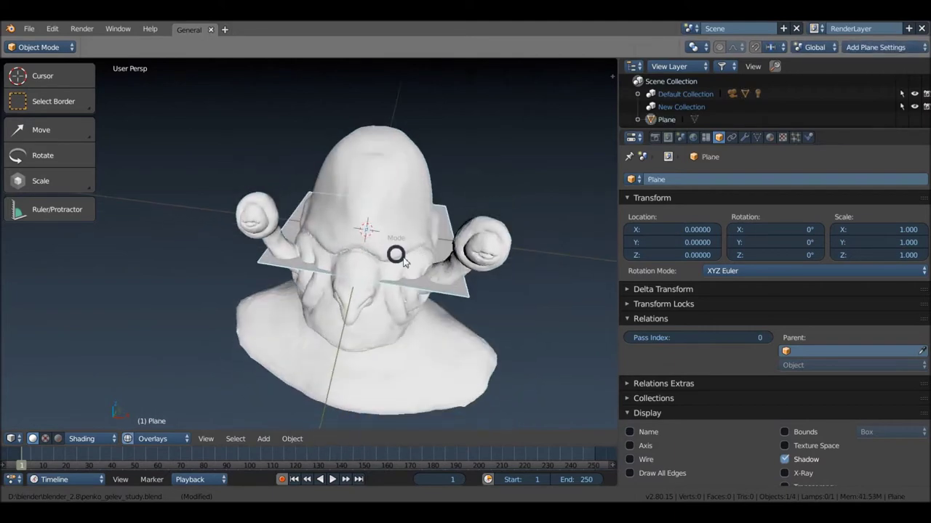
key("Tab")
middle_click_drag(399, 247, 408, 246)
key("ctrl+r")
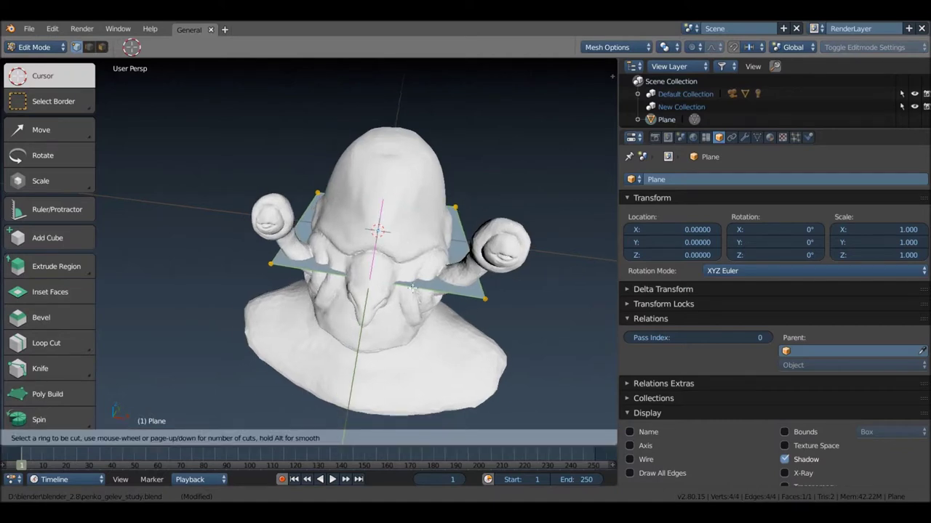
left_click(411, 288)
left_click(333, 263)
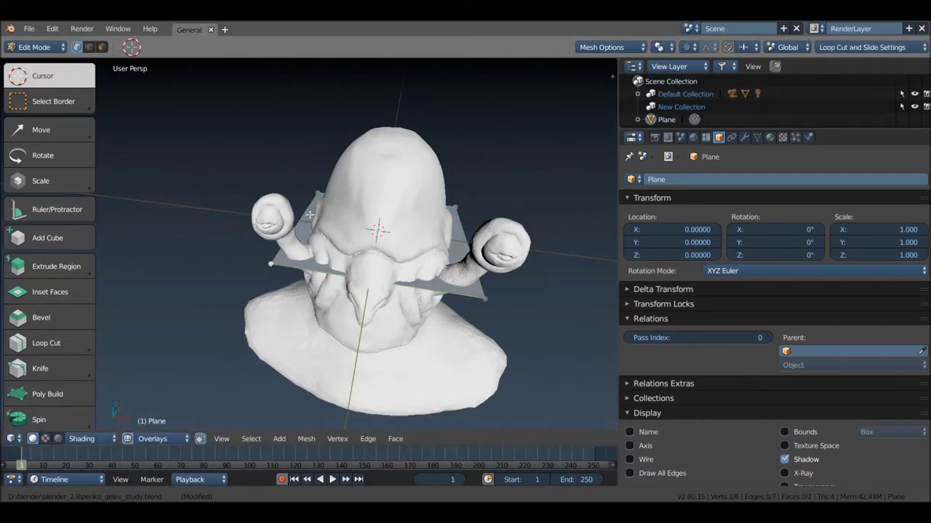
Step: Delete one half of the plane's vertices and add a Mirror modifier
key("x")
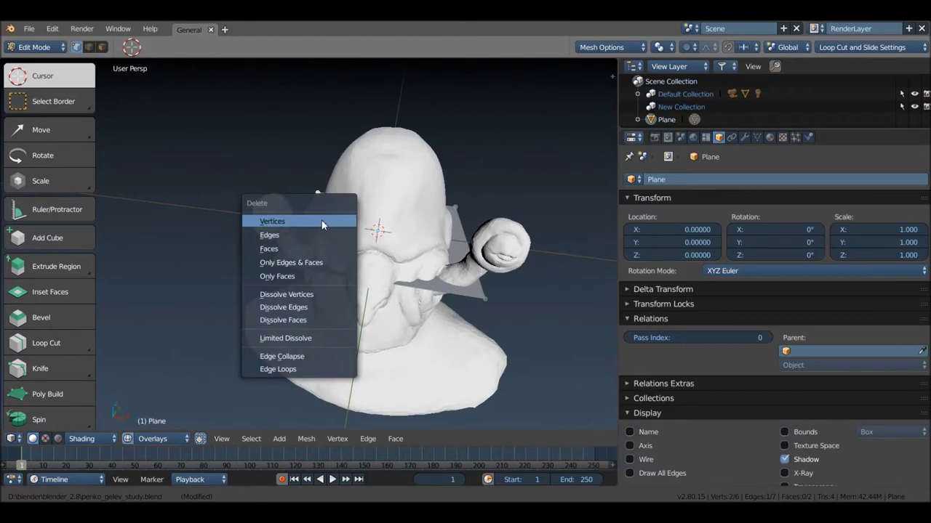
left_click(322, 219)
left_click(744, 139)
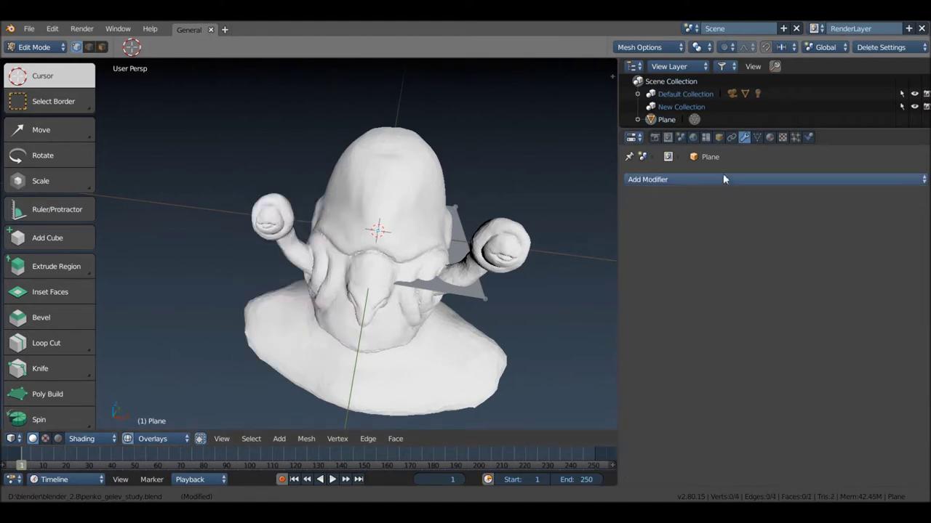
left_click(722, 178)
left_click(671, 306)
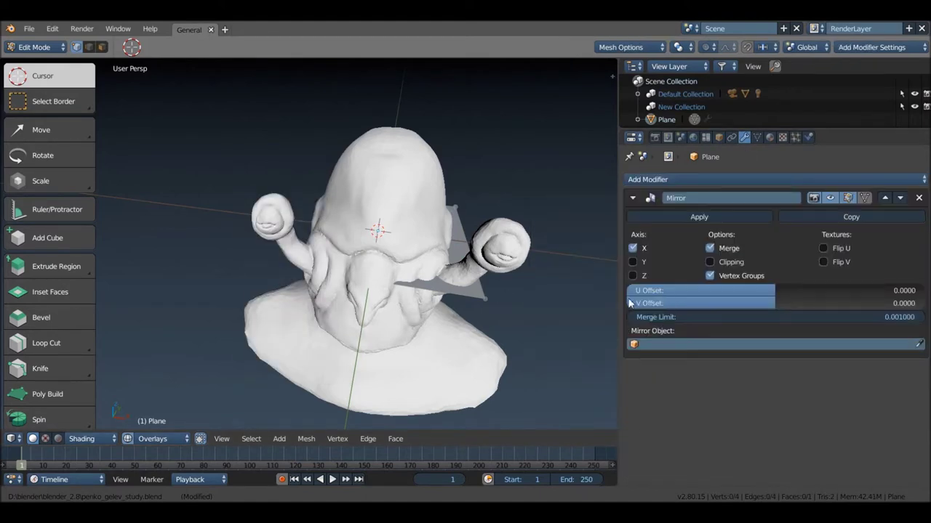
left_click_drag(619, 295, 740, 296)
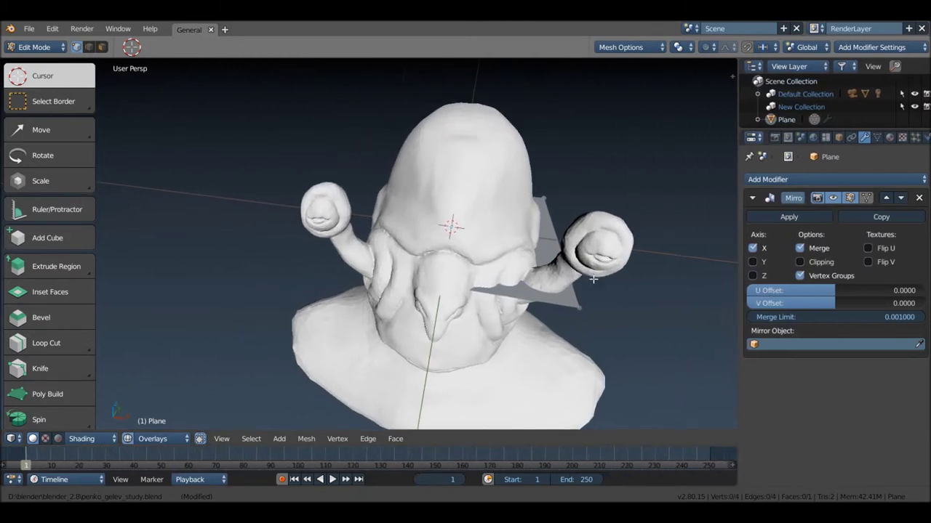
key("ctrl+alt+u")
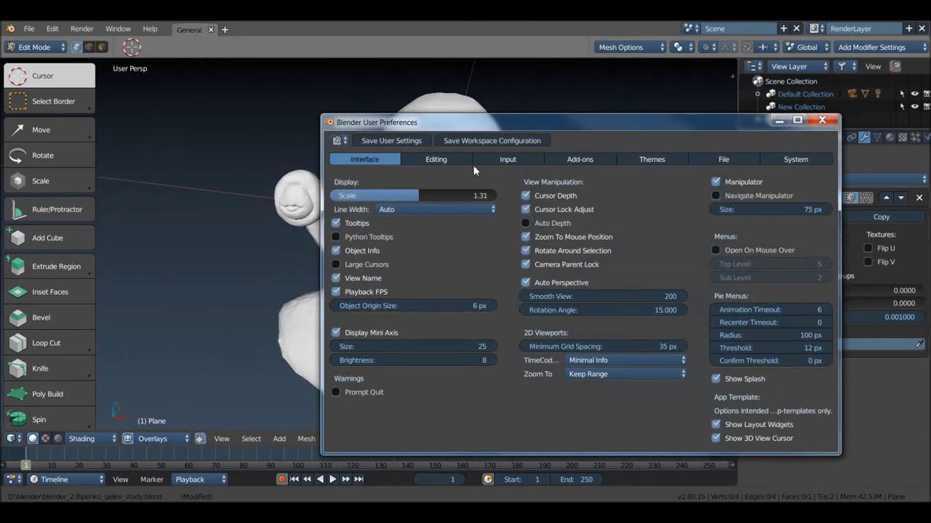
Step: Set the 3D View theme's Wire Edit colour to red
left_click(642, 157)
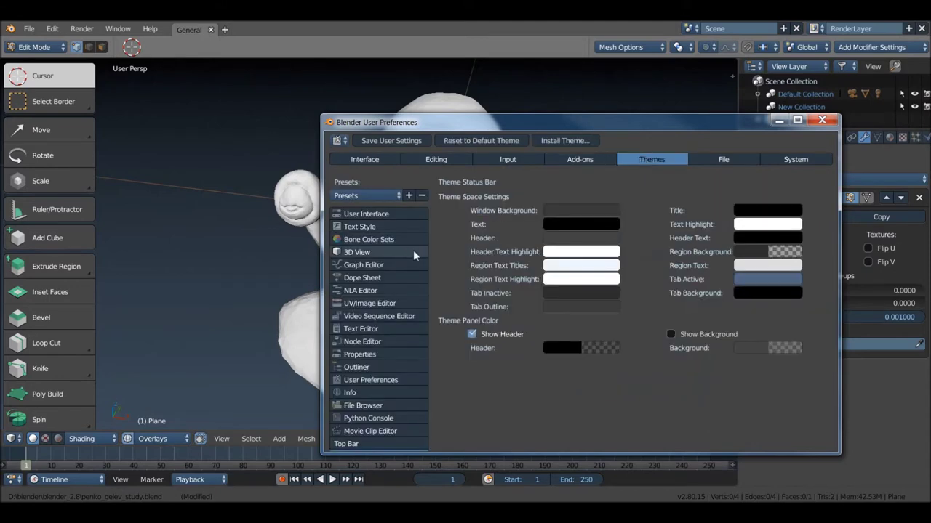
left_click(358, 251)
left_click(757, 208)
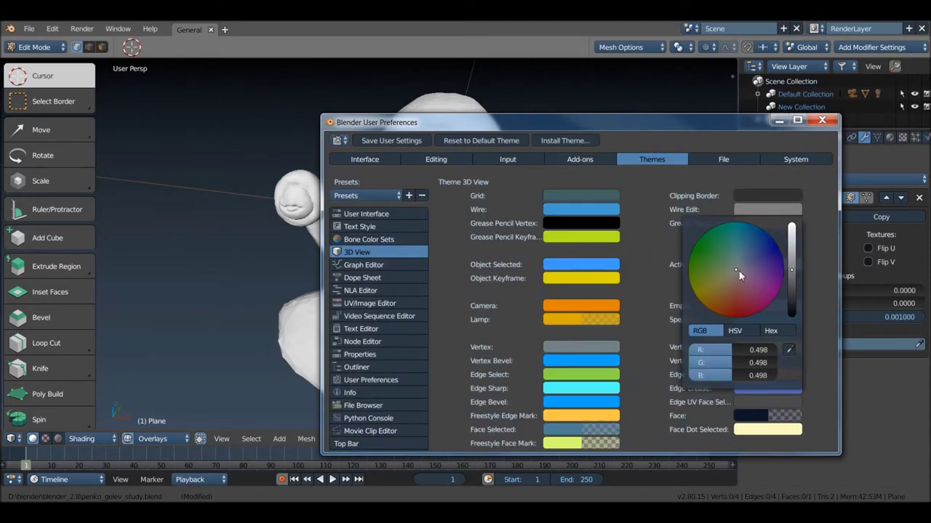
left_click(734, 318)
left_click(787, 251)
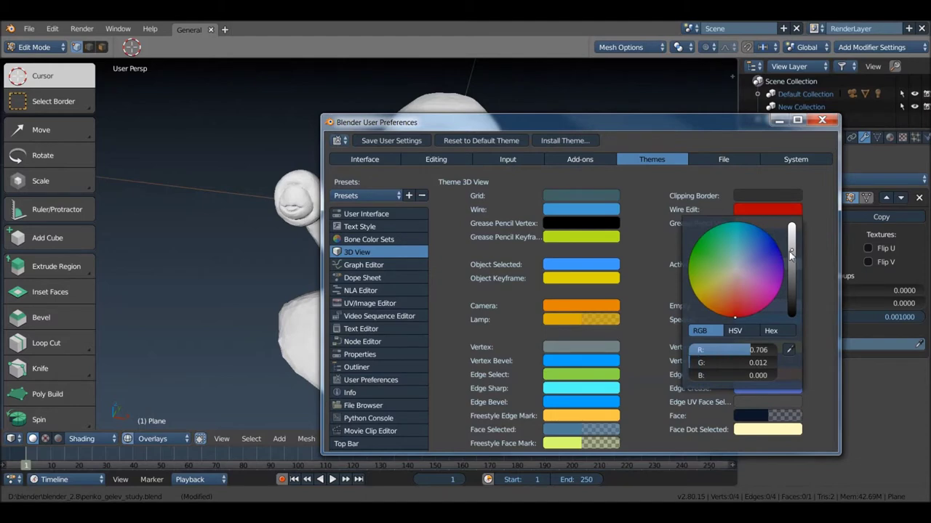
left_click_drag(791, 250, 791, 254)
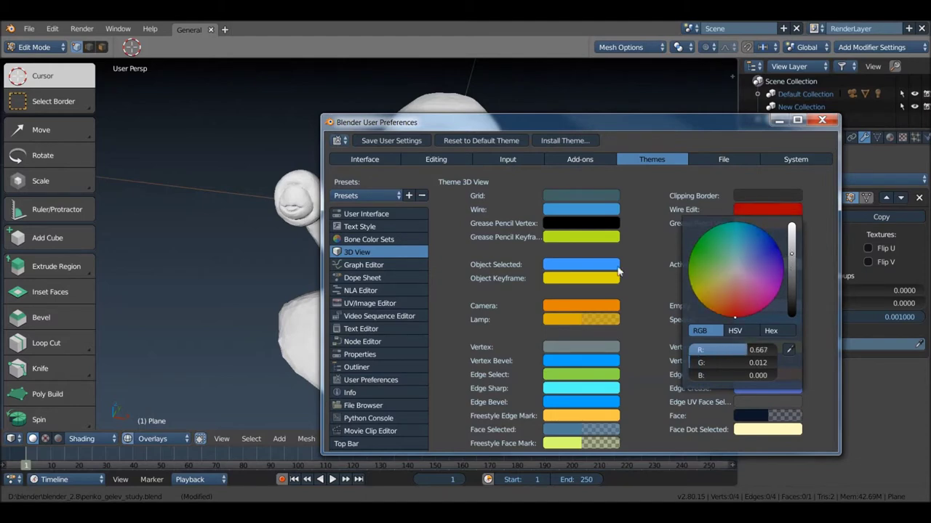
Step: Set the 3D View theme's vertex colour to red
scroll(538, 272, "down", 1)
scroll(538, 272, "down", 1)
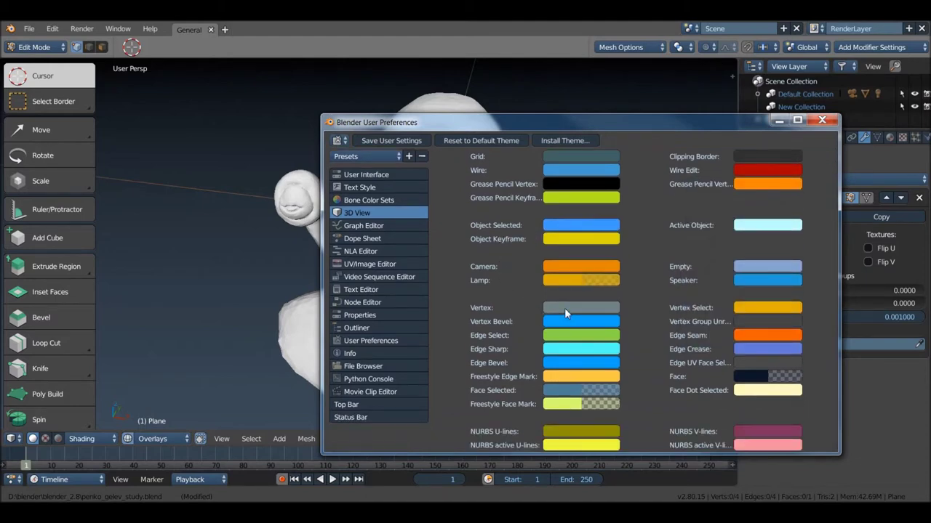
left_click(565, 308)
scroll(652, 337, "up", 1)
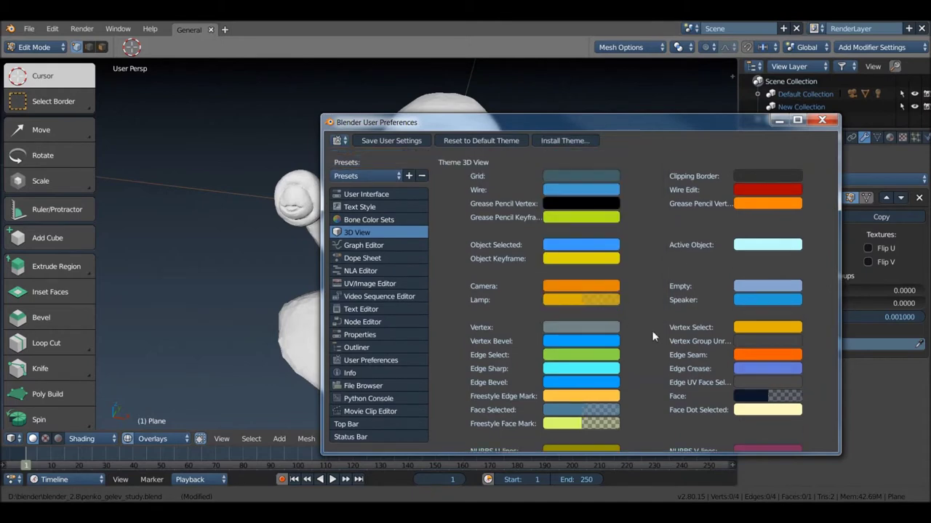
left_click(583, 331)
left_click_drag(593, 202, 596, 248)
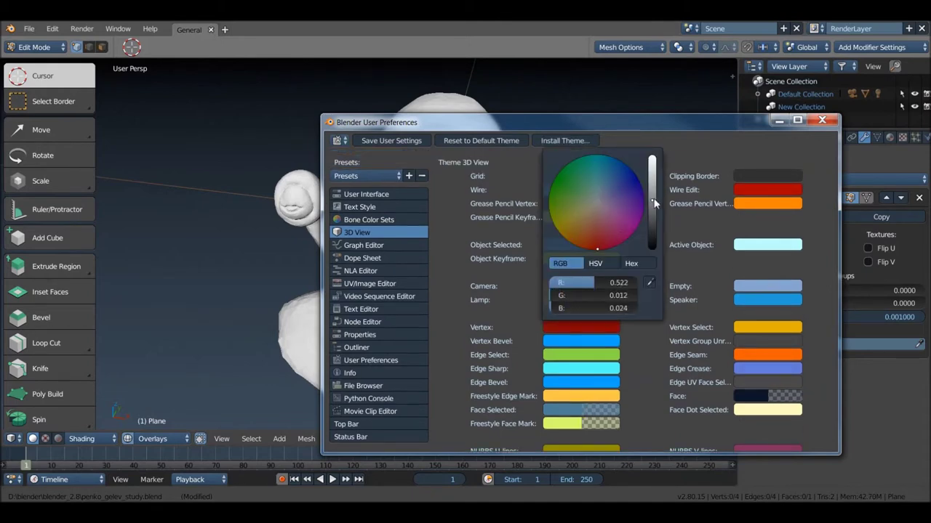
left_click_drag(653, 203, 653, 182)
left_click(194, 307)
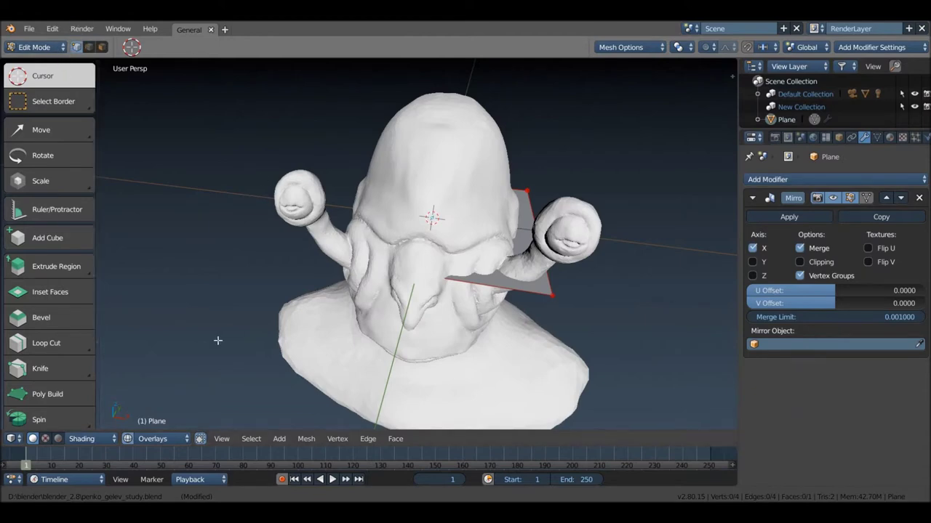
Step: Turn on X-Ray shading so the bust is see-through, and move a vertex over its face
left_click(86, 440)
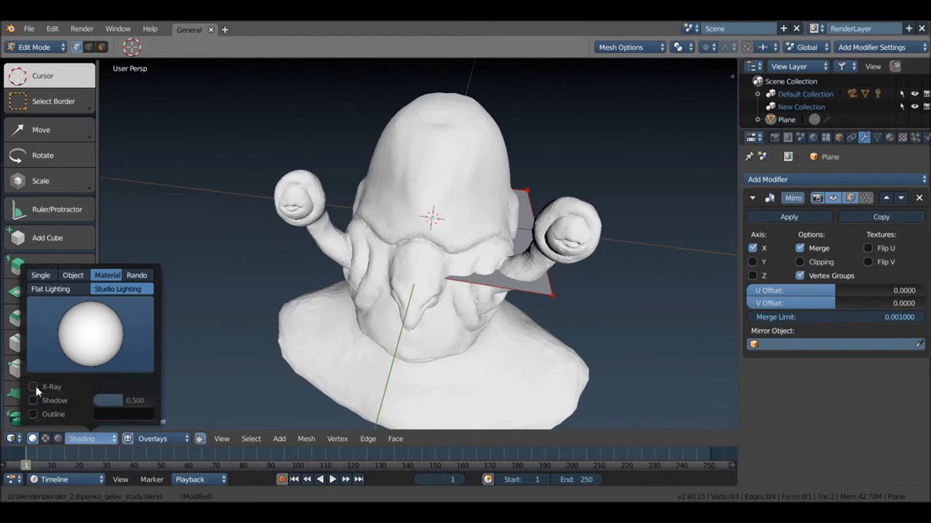
left_click(35, 386)
middle_click_drag(407, 240, 456, 242)
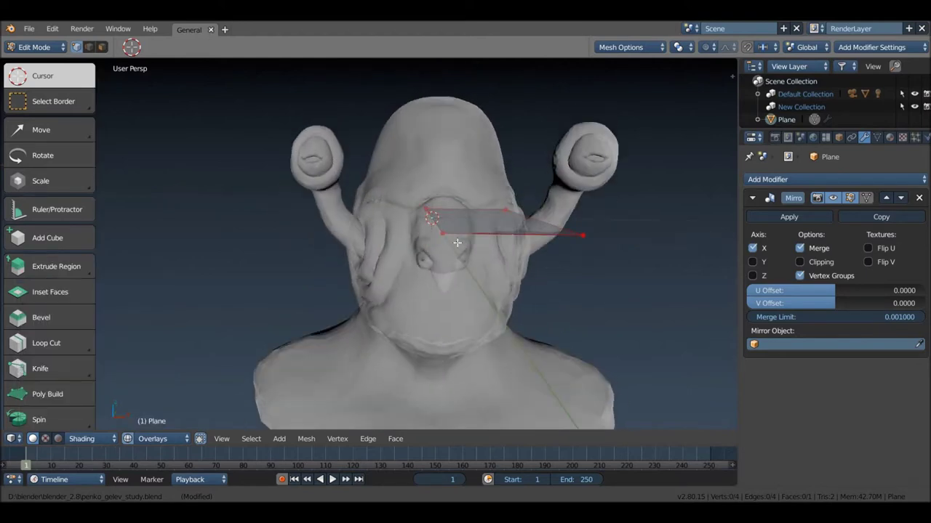
scroll(440, 238, "up", 2)
right_click_drag(442, 233, 444, 228)
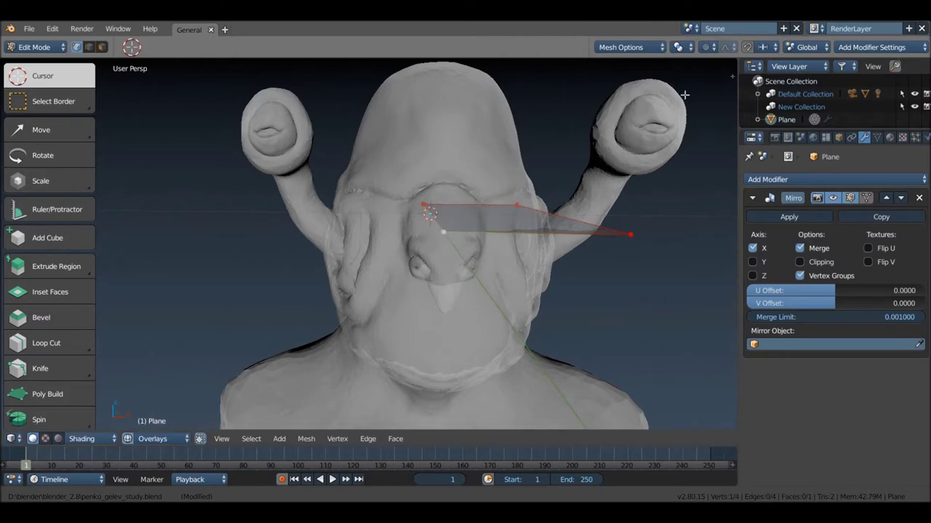
Step: Enable snapping to Face and snap the vertex onto the bust's surface
left_click(761, 48)
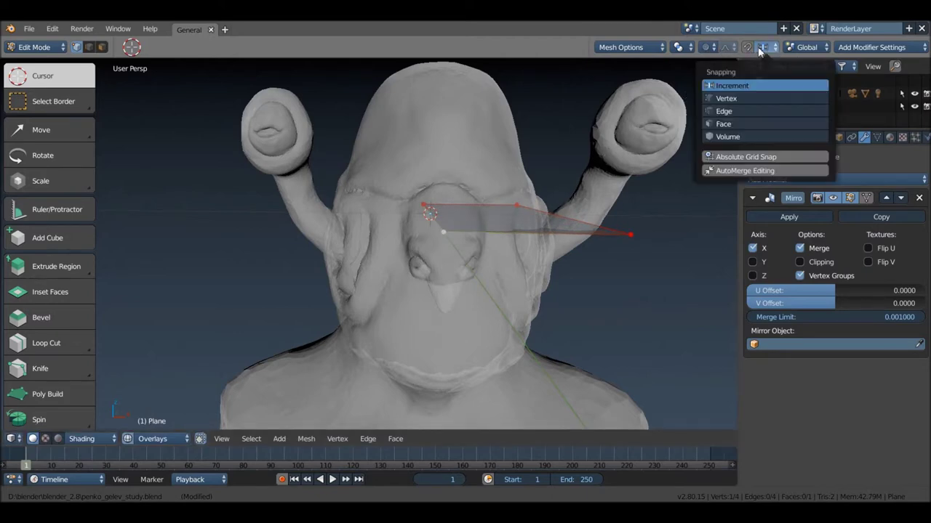
left_click(725, 125)
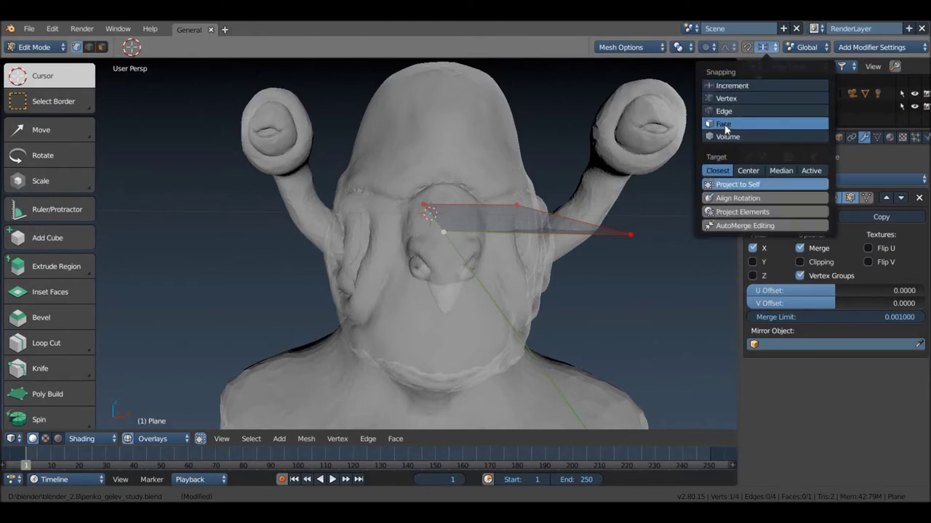
left_click(746, 48)
key("g")
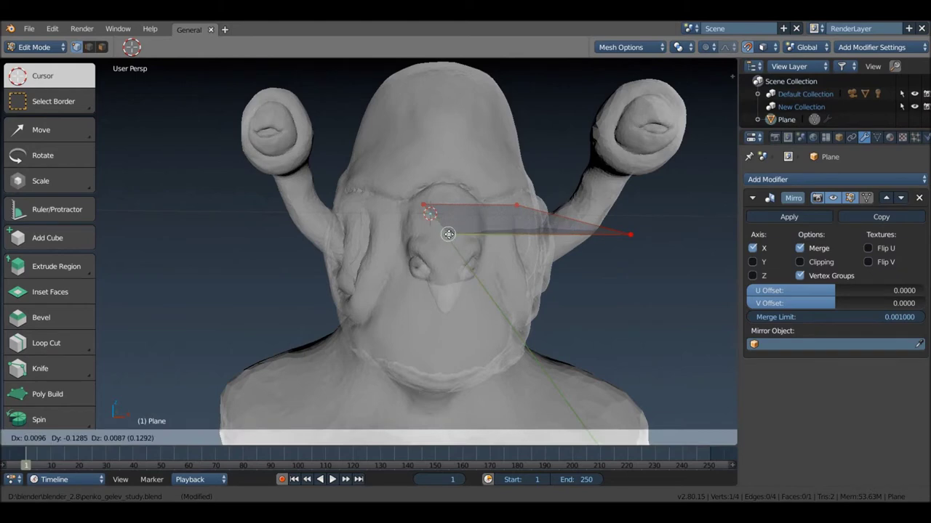
left_click(449, 239)
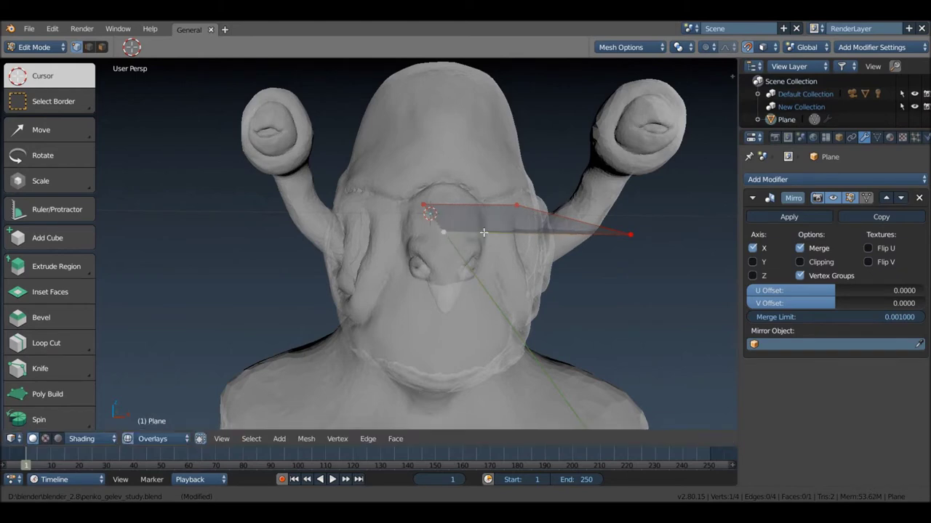
key("KP_1")
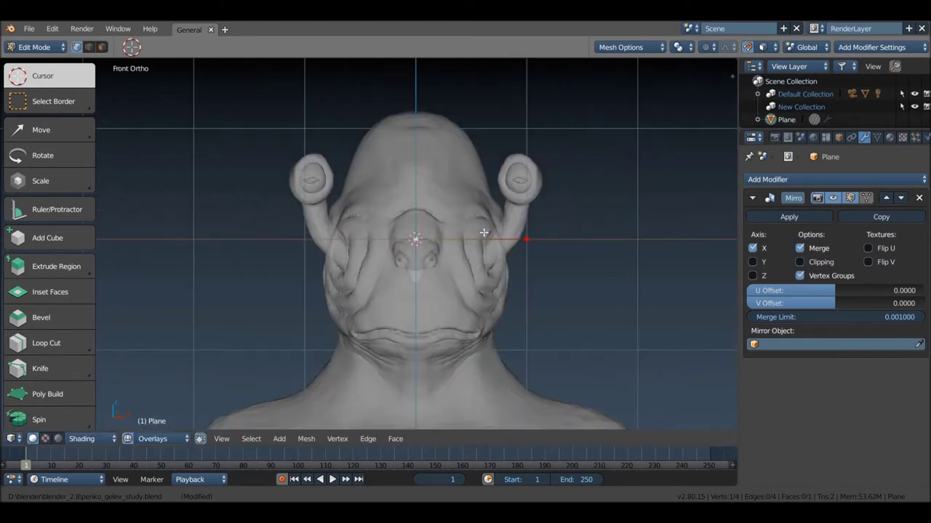
Step: Review the Editing tab in User Preferences, then close the window
key("ctrl+alt+u")
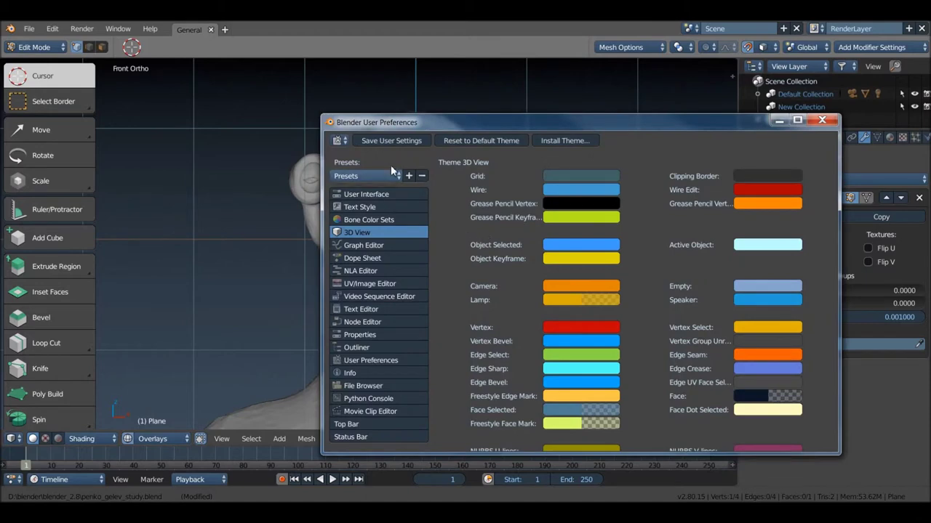
left_click(370, 159)
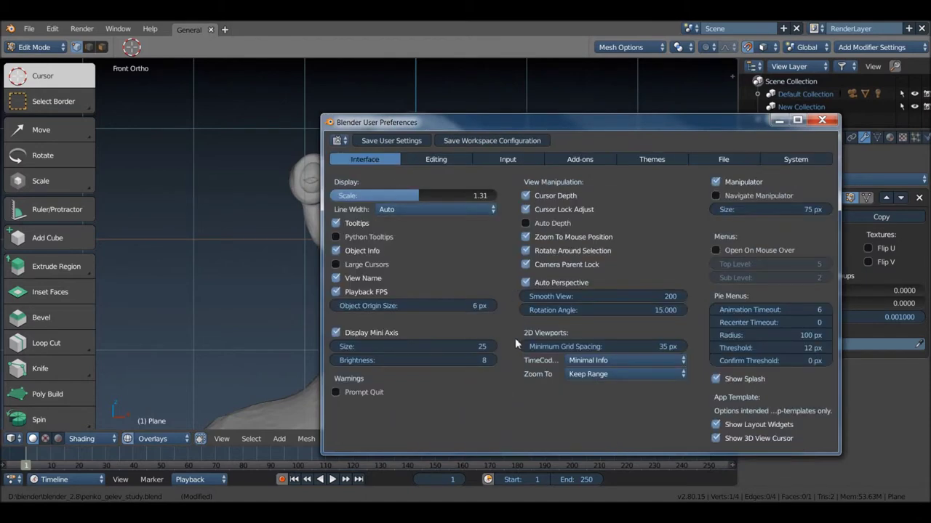
left_click(433, 160)
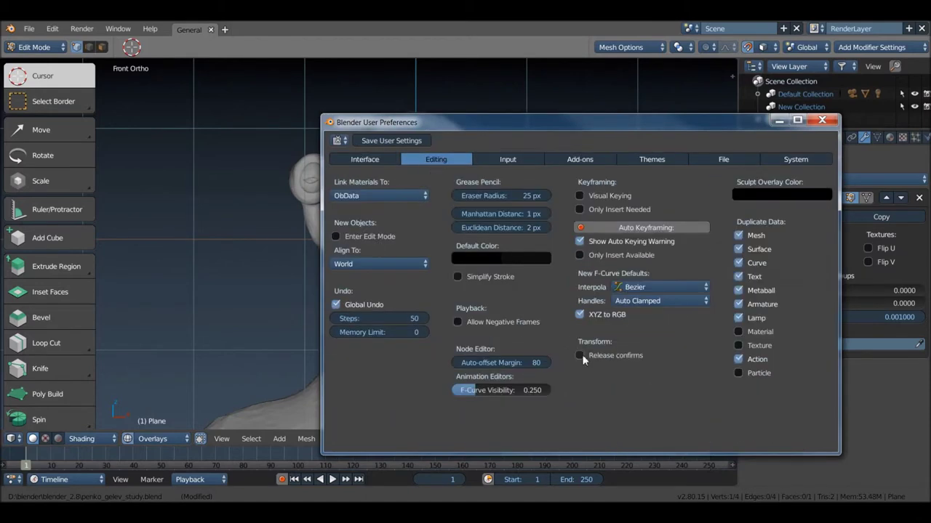
left_click(821, 120)
scroll(452, 242, "up", 2)
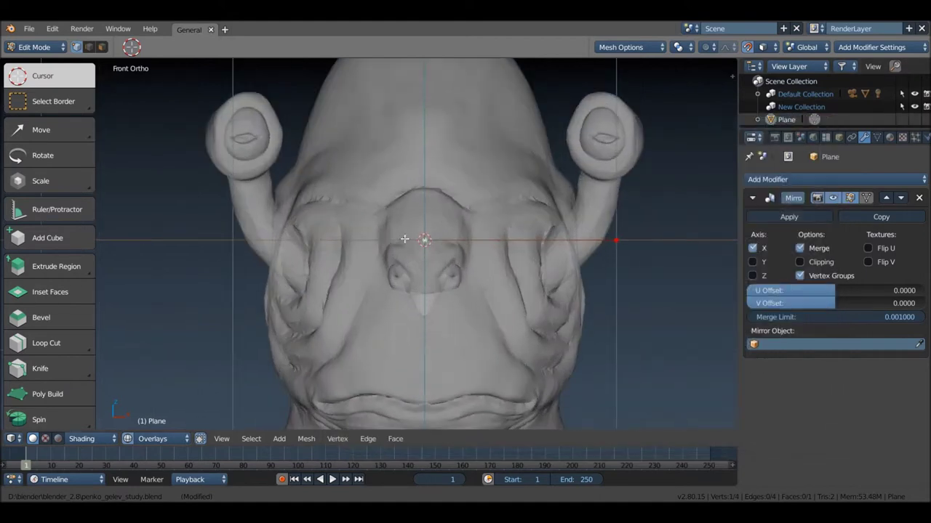
scroll(452, 242, "up", 2)
Step: Pull the plane's vertices onto the head, one to the top of the nose bridge
middle_click_drag(440, 236, 474, 237)
key("g")
left_click(473, 236)
key("g")
left_click(472, 189)
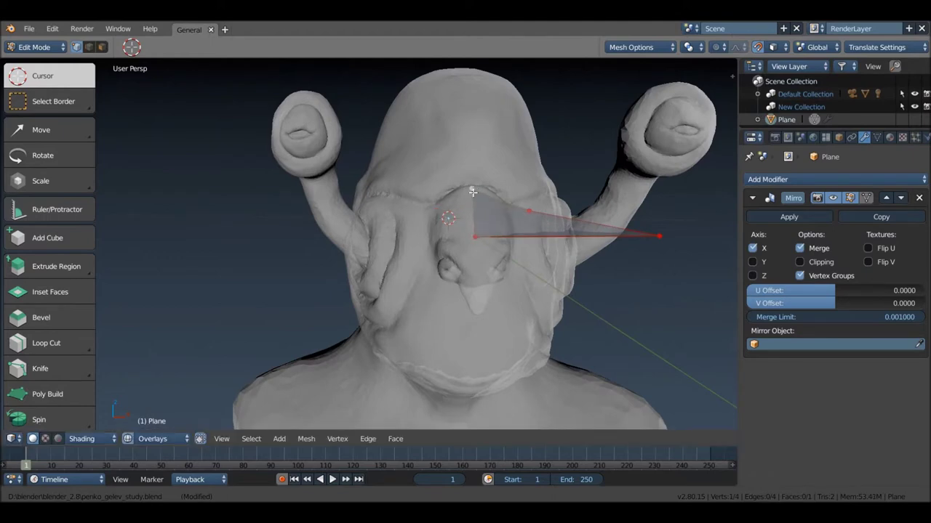
key("KP_1")
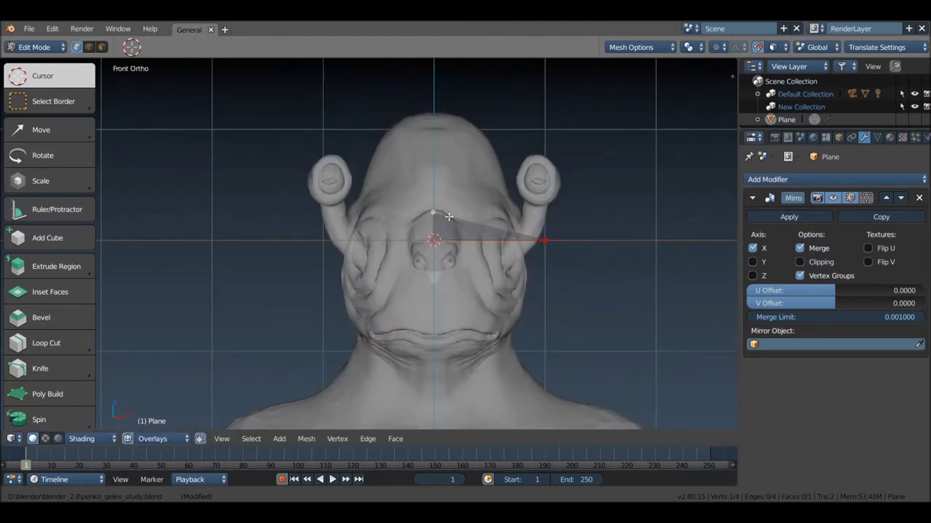
scroll(449, 216, "up", 3)
key("g")
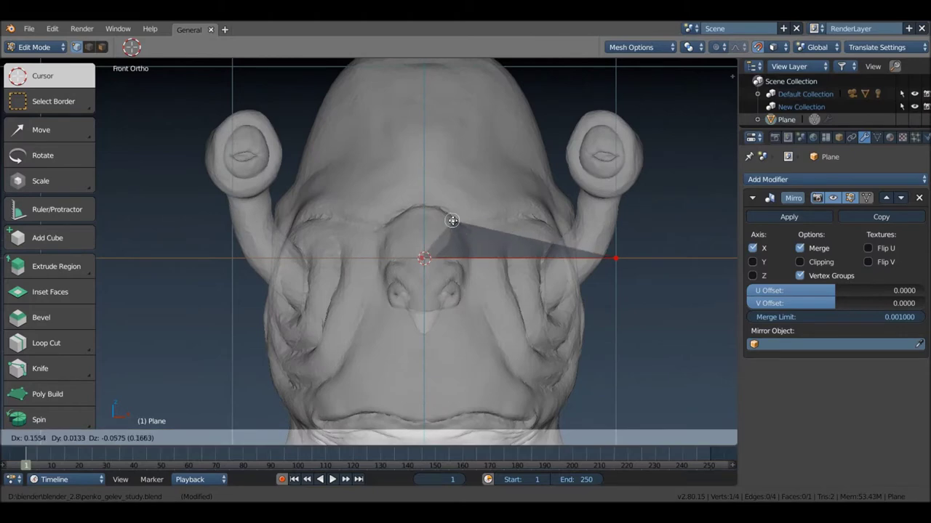
left_click(453, 217)
mouse_move(453, 216)
middle_mouse_down()
mouse_move(458, 242)
mouse_move(426, 251)
middle_mouse_up()
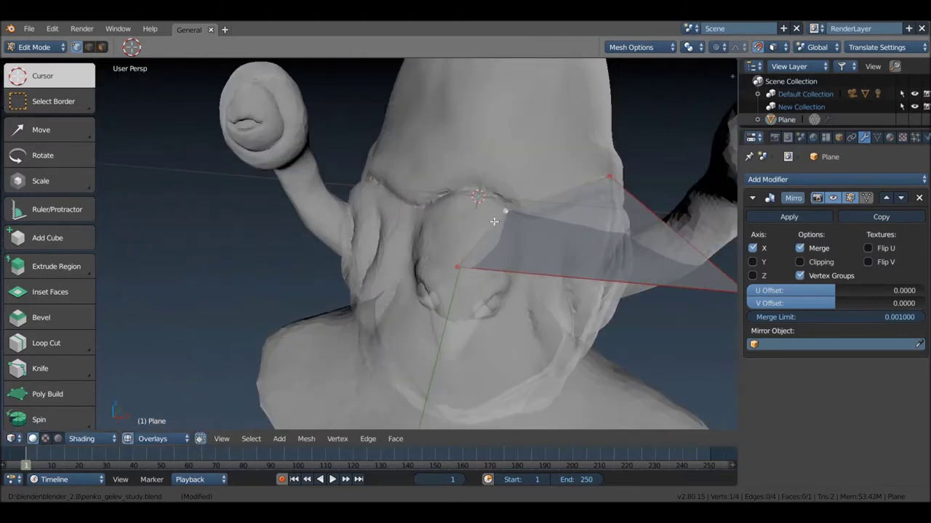
middle_click_drag(495, 222, 469, 237)
key("g")
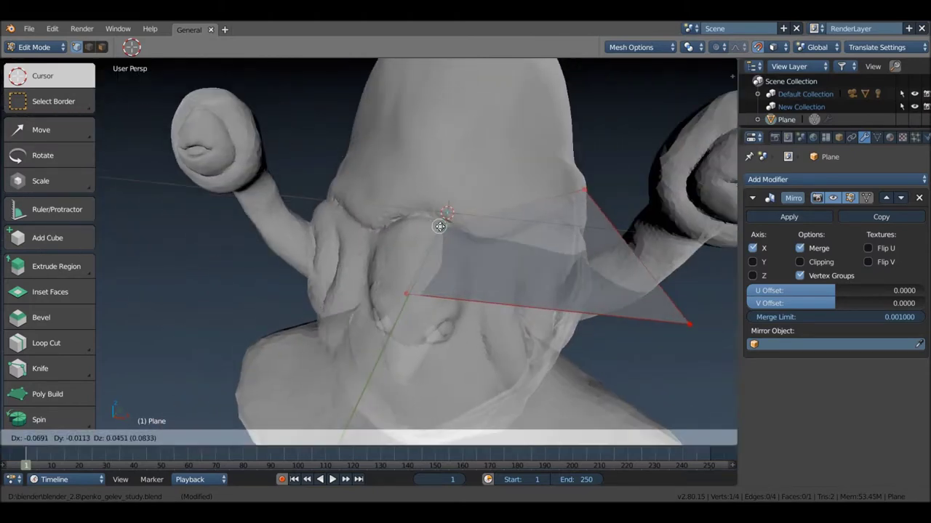
left_click(440, 226)
Step: Turn on Mirror Clipping and move the left-side vertices into place
left_click(800, 261)
key("g")
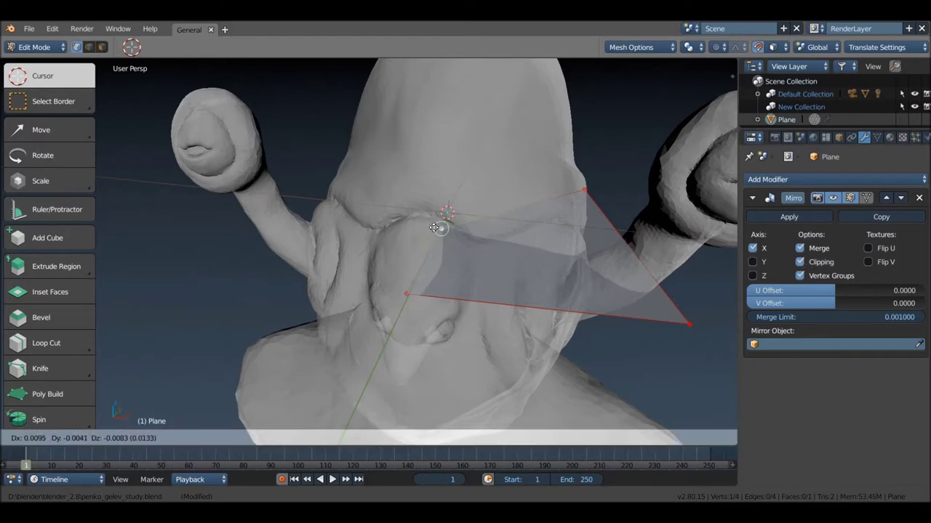
left_click(376, 232)
key("g")
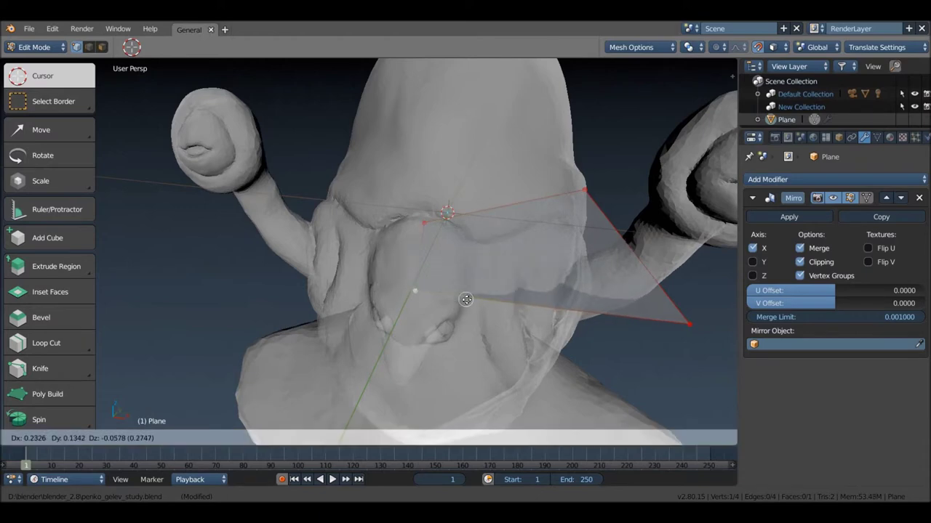
left_click(558, 309)
mouse_move(558, 310)
middle_mouse_down()
mouse_move(463, 233)
mouse_move(441, 241)
mouse_move(457, 261)
mouse_move(429, 274)
middle_mouse_up()
key("g")
left_click(410, 267)
Step: Settle the upper-right and upper-left vertices onto the brow
key("g")
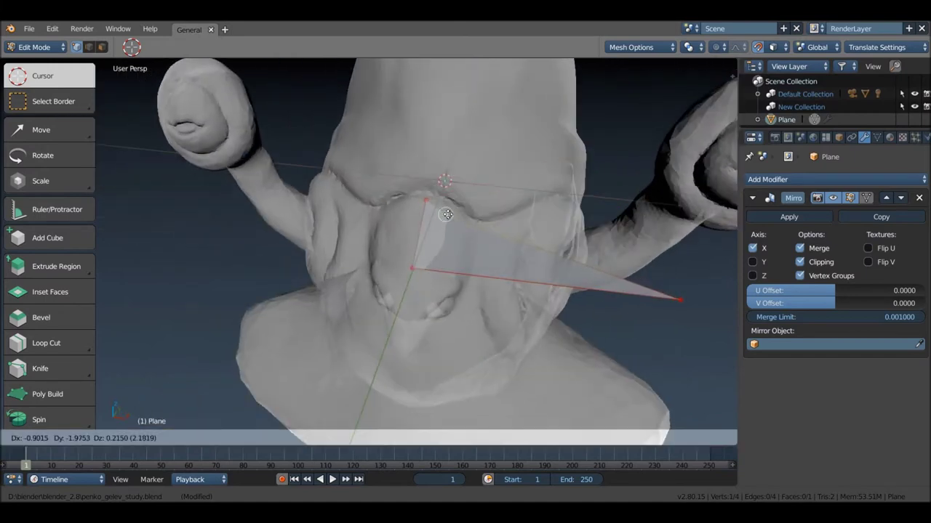
left_click(451, 213)
key("g")
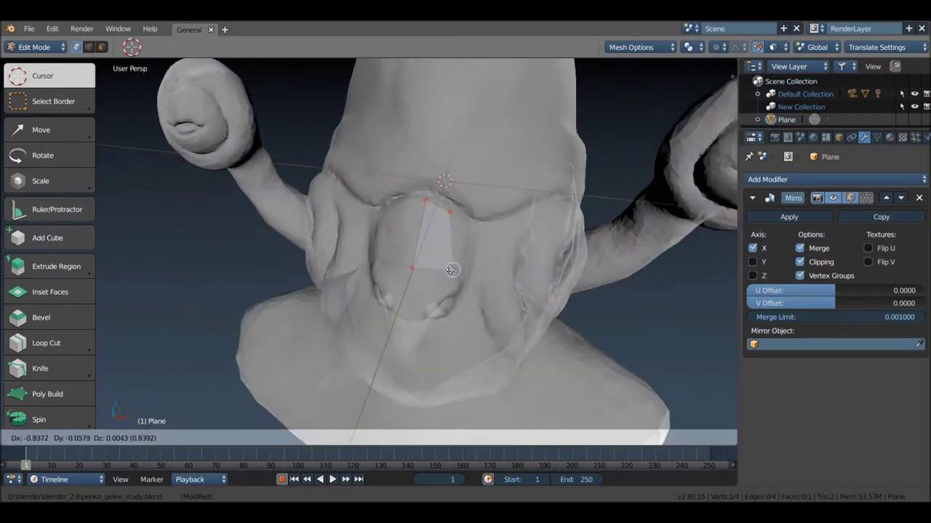
left_click(433, 273)
mouse_move(432, 273)
middle_mouse_down()
mouse_move(421, 208)
mouse_move(427, 222)
mouse_move(477, 221)
middle_mouse_up()
scroll(477, 221, "up", 2)
scroll(477, 221, "up", 2)
Step: Raise the quad's top vertices and add two evenly spaced edge loops across it
key("g")
left_click(411, 190)
key("g")
left_click(460, 200)
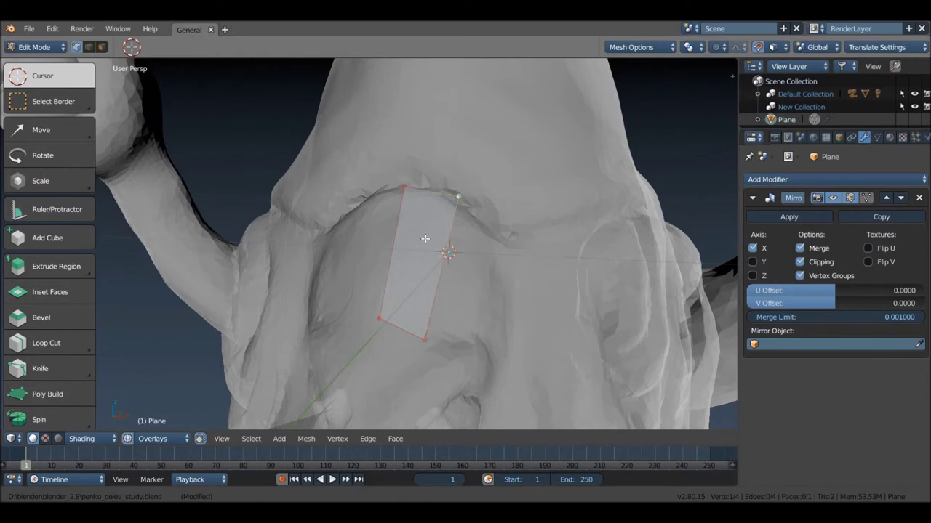
key("ctrl+r")
scroll(437, 248, "up", 1)
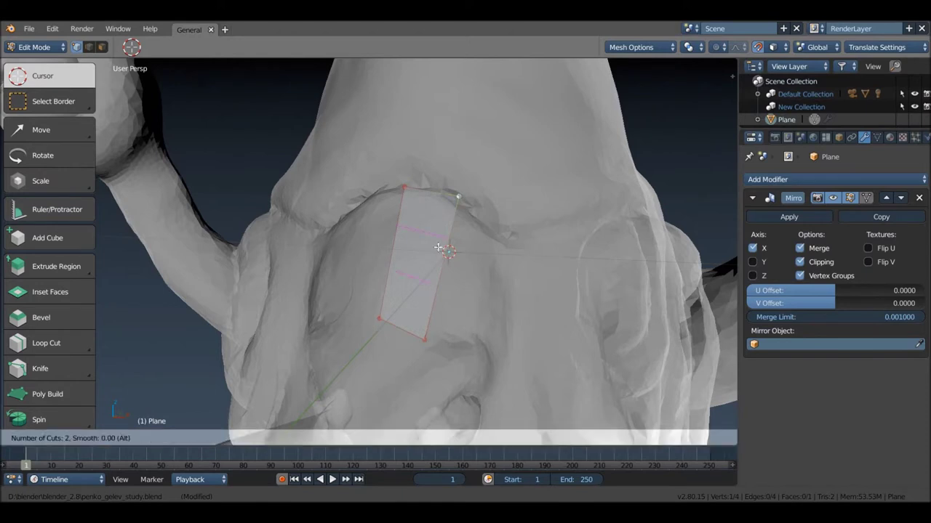
left_click(438, 248)
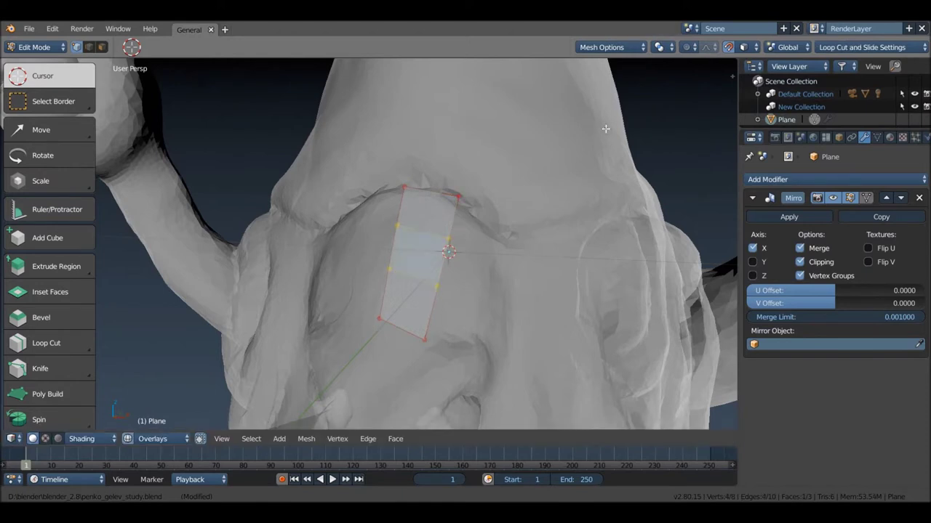
Step: Check the snapping options, then nudge the strip and a single vertex into place
left_click(746, 47)
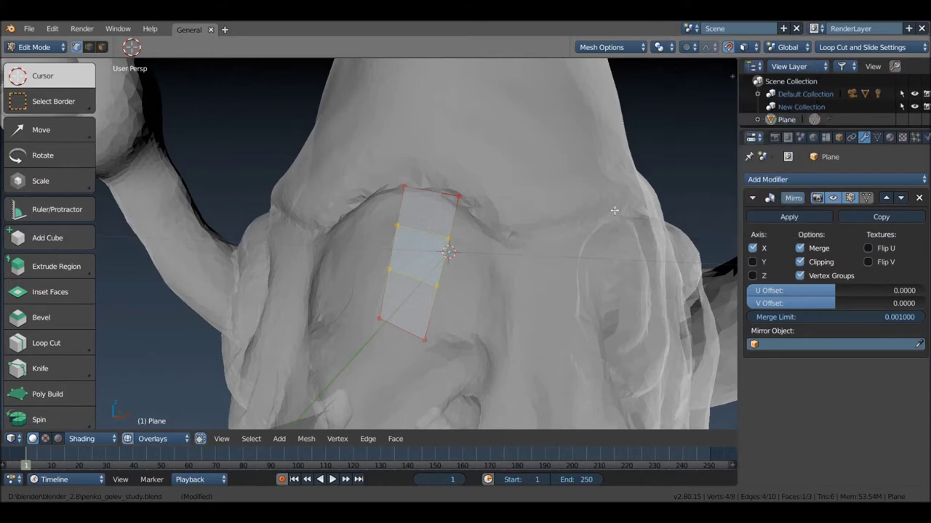
left_click(456, 240)
middle_click_drag(457, 241, 437, 266)
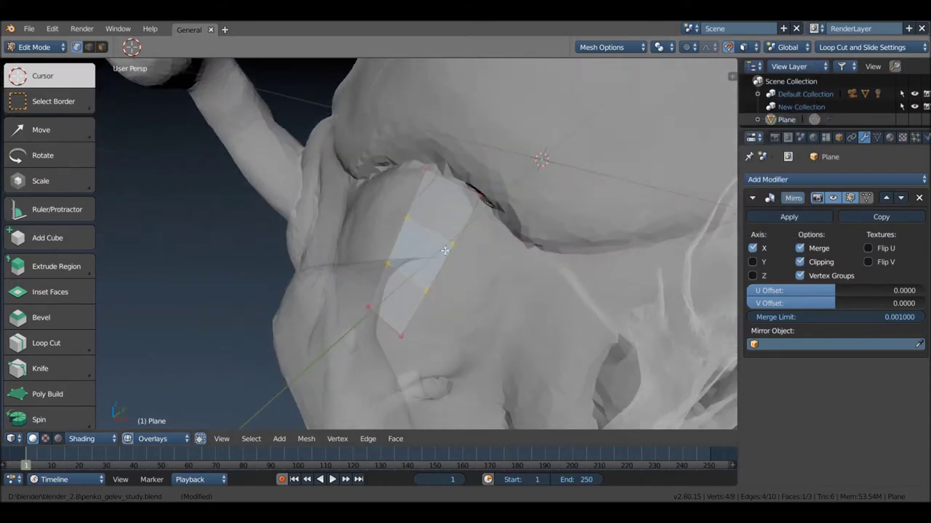
key("g")
left_click(440, 249)
mouse_move(440, 249)
middle_mouse_down()
mouse_move(483, 169)
mouse_move(443, 192)
middle_mouse_up()
left_click(437, 223)
key("g")
left_click(440, 219)
Step: Adjust the selected vertex so the strip hugs the bust's brow
mouse_move(433, 282)
middle_mouse_down()
mouse_move(411, 269)
mouse_move(428, 146)
mouse_move(387, 164)
mouse_move(408, 168)
middle_mouse_up()
key("g")
left_click(403, 265)
key("g")
left_click(415, 224)
Step: Extrude a new face upward from the top edge and tidy its vertices on the brow
key("e")
left_click(397, 184)
key("g")
left_click(395, 179)
left_click(371, 166)
key("g")
left_click(372, 172)
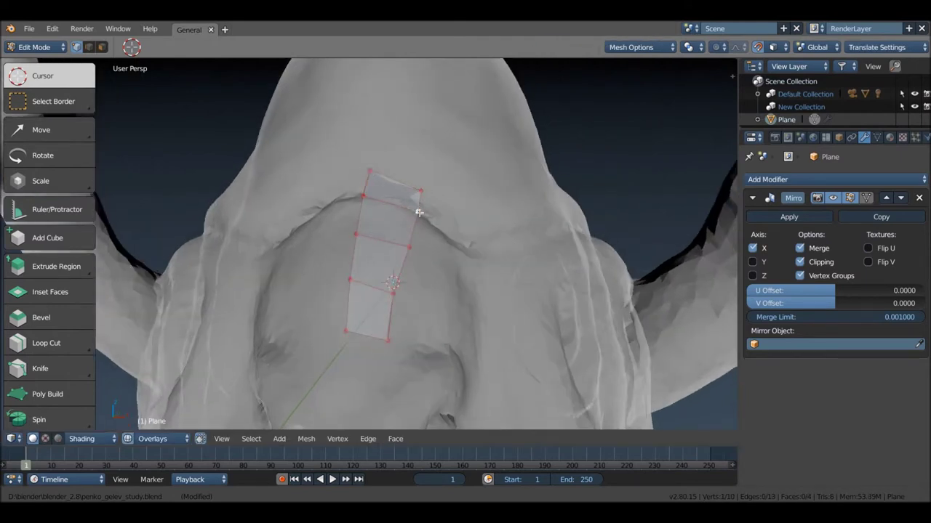
middle_click_drag(422, 195, 428, 197)
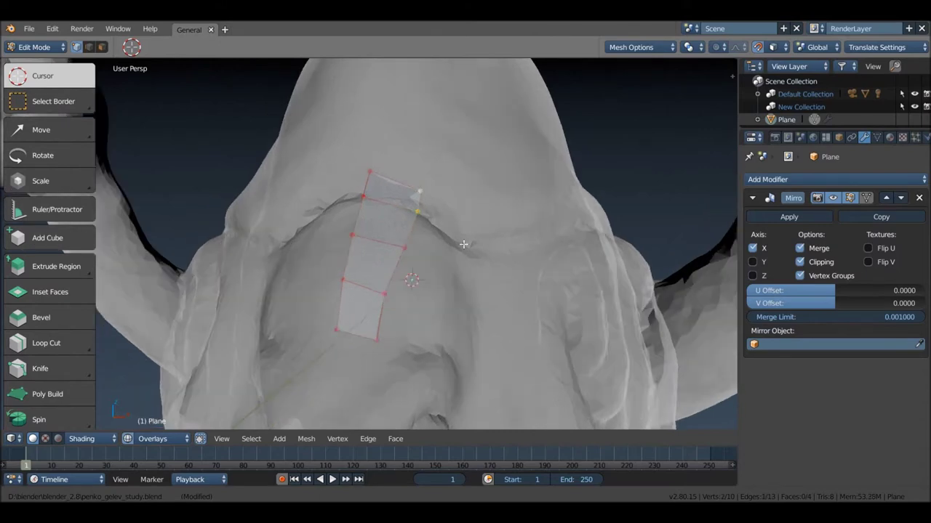
right_click(444, 219, "ctrl")
Step: Extrude two more faces along the brow, then undo both bad extrusions
right_click(464, 245, "ctrl")
mouse_move(464, 245)
middle_mouse_down()
mouse_move(526, 235)
mouse_move(510, 248)
middle_mouse_up()
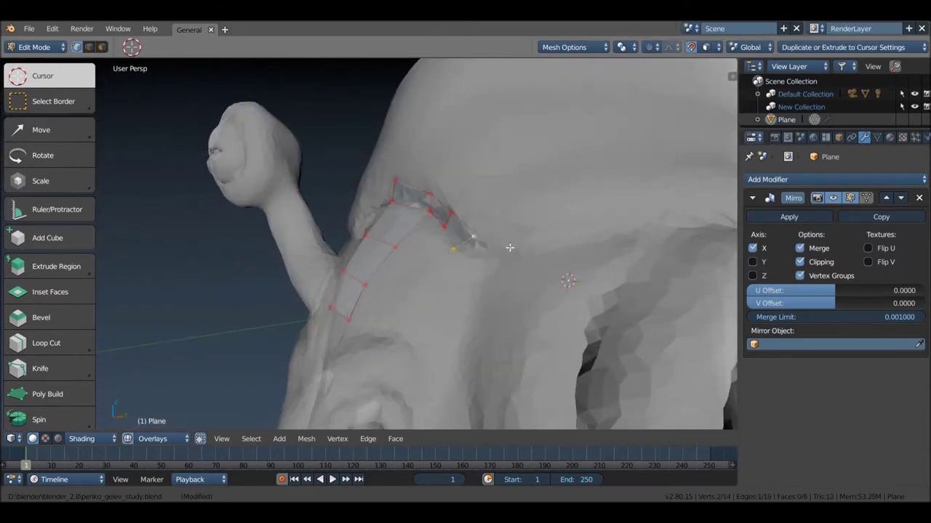
right_click(591, 218, "ctrl")
mouse_move(603, 222)
middle_mouse_down()
mouse_move(442, 216)
mouse_move(378, 191)
mouse_move(365, 210)
mouse_move(259, 206)
mouse_move(315, 197)
mouse_move(236, 204)
mouse_move(284, 210)
mouse_move(248, 200)
middle_mouse_up()
scroll(435, 211, "down", 3)
key("ctrl+z")
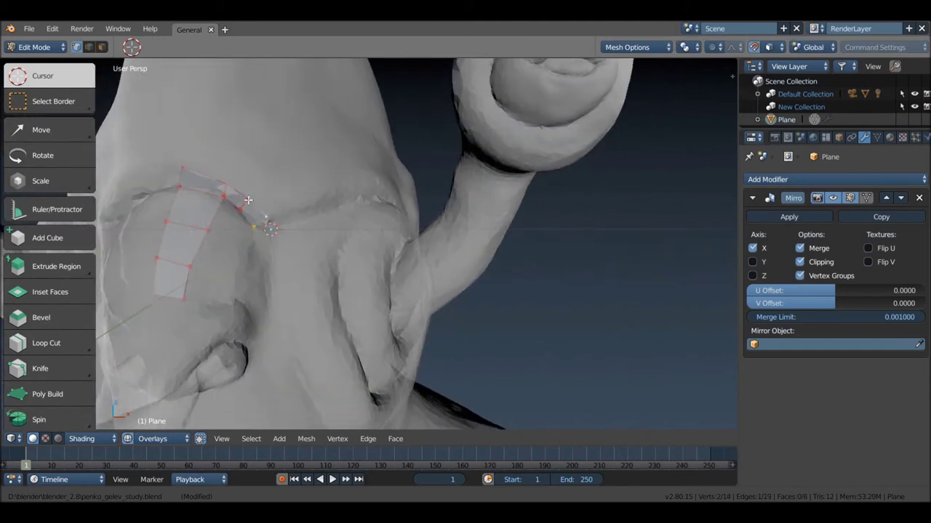
key("ctrl+z")
scroll(251, 208, "up", 3)
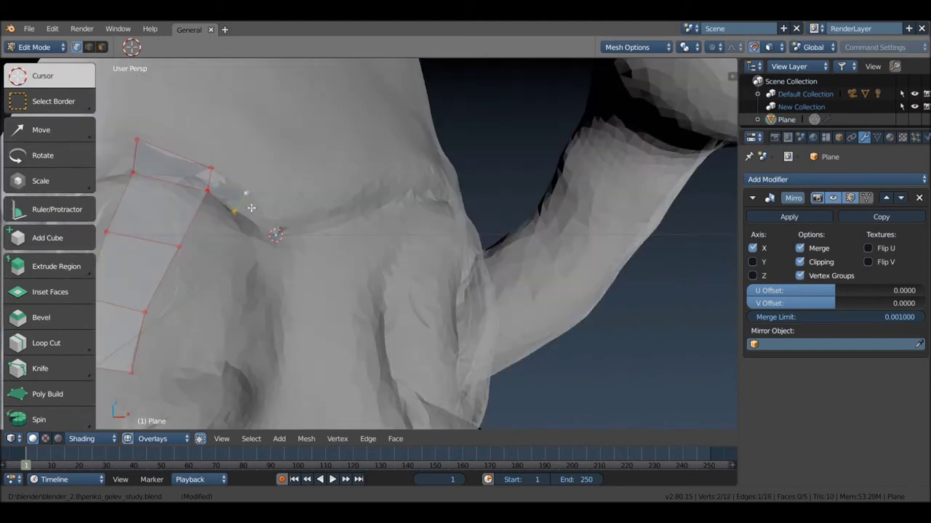
Step: Re-extrude the strip beside the brow and reposition its end vertices
right_click(274, 231, "ctrl")
mouse_move(304, 231)
middle_mouse_down()
mouse_move(280, 222)
mouse_move(306, 198)
middle_mouse_up()
right_click(351, 204, "ctrl")
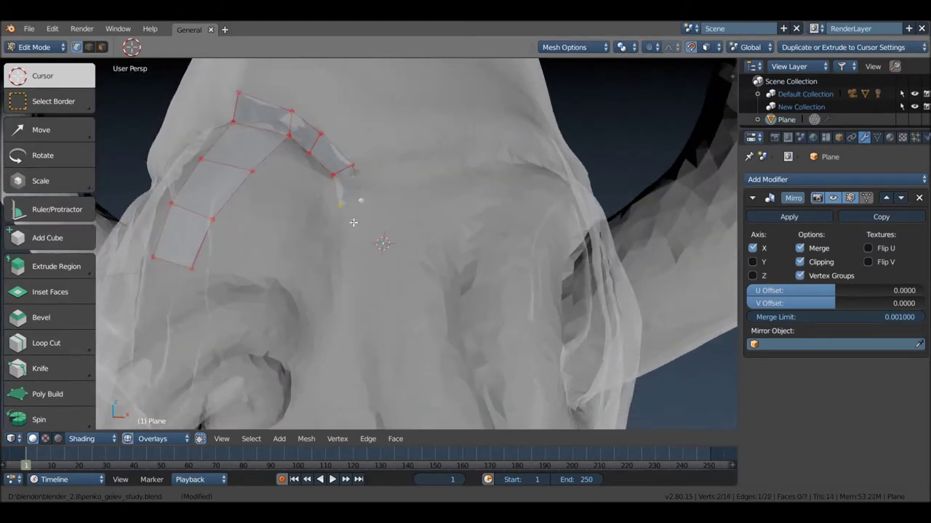
key("g")
left_click(348, 180)
right_click(339, 183)
key("g")
left_click(336, 185)
Step: Loop-cut across the end face and nudge the new loop's vertices onto the sculpt
key("ctrl+r")
left_click(337, 166)
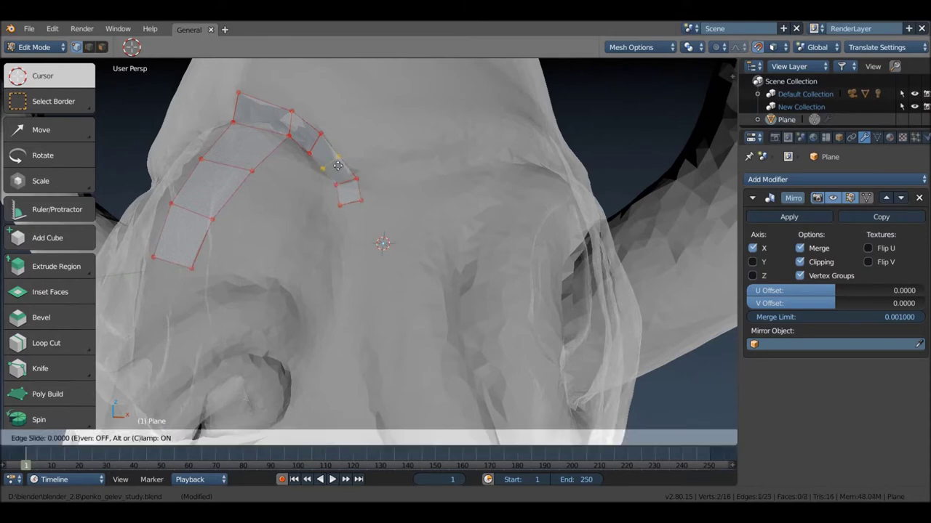
left_click(339, 161)
key("g")
left_click(336, 152)
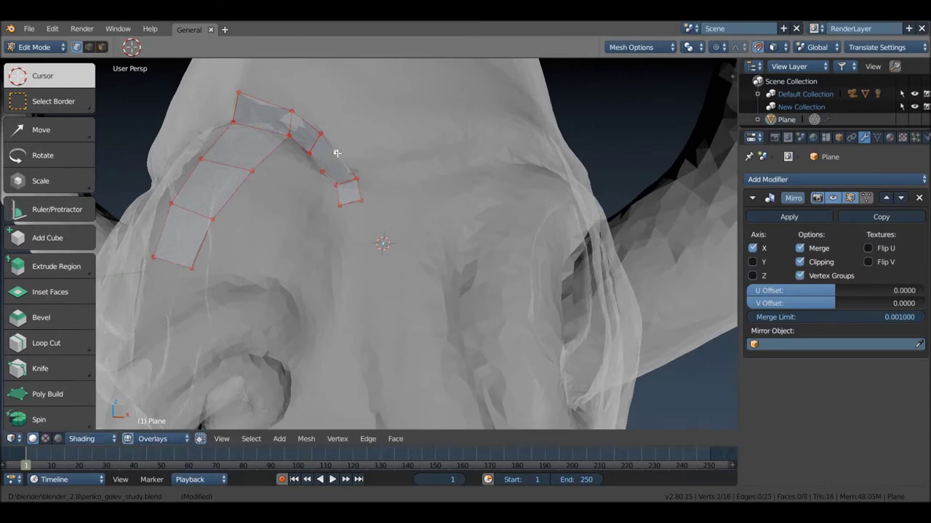
key("g")
left_click(325, 164)
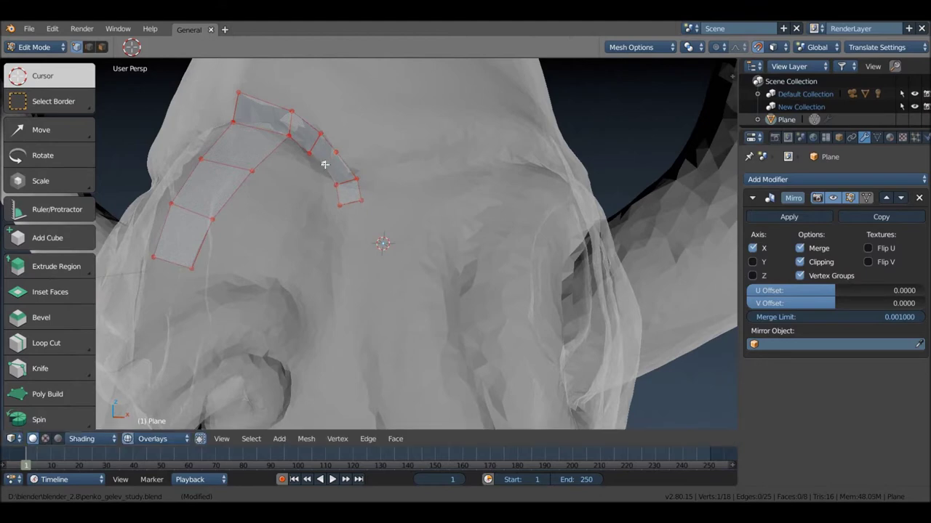
Step: Extrude a new vertex from the strip's end and place it on the surface
key("e")
left_click(348, 218)
key("g")
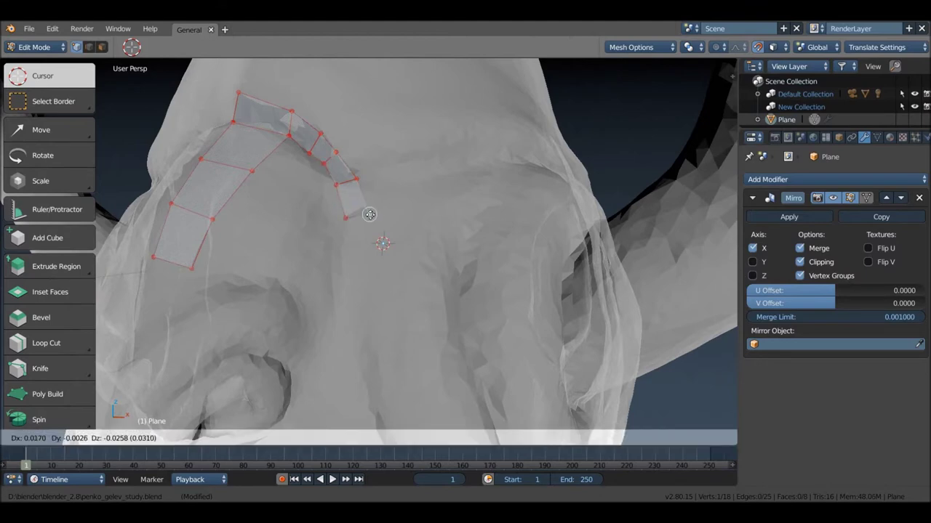
left_click(368, 211)
middle_click_drag(367, 211, 358, 193)
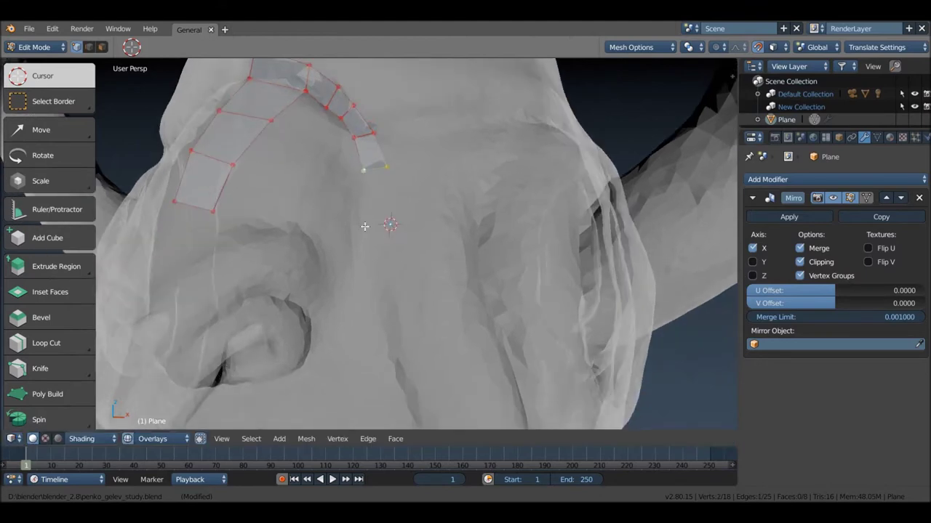
Step: Extrude down from the end vertex and reposition both end vertices
right_click(351, 221, "ctrl")
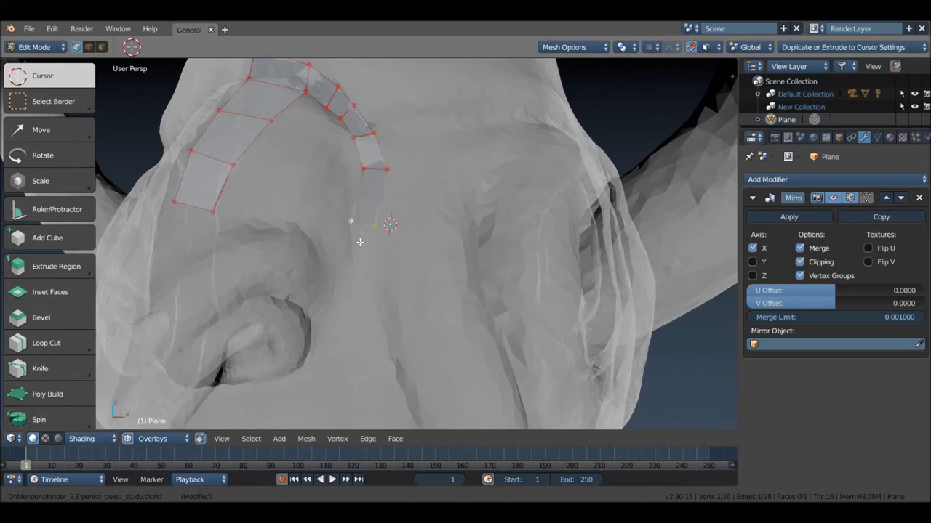
key("g")
left_click(353, 179)
left_click(384, 170)
key("g")
left_click(373, 177)
key("g")
left_click(353, 223)
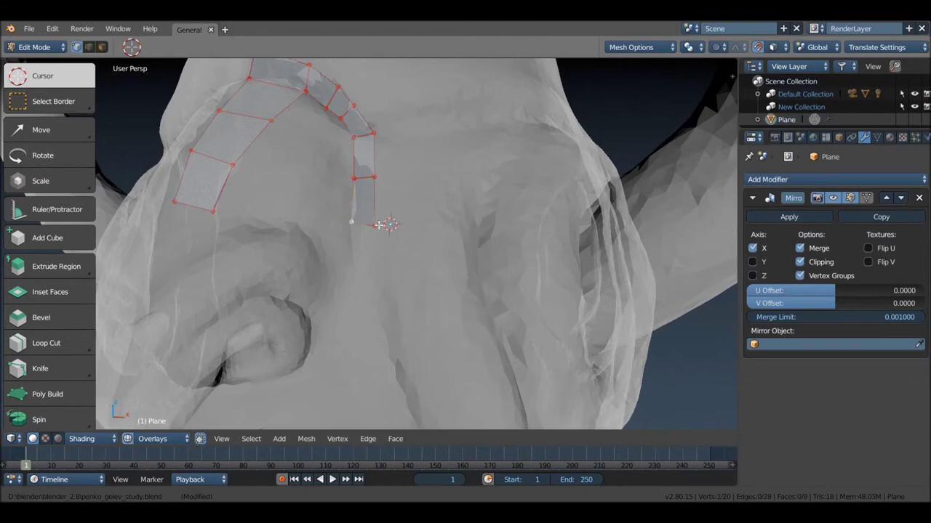
left_click(373, 224, "shift")
middle_click_drag(373, 223, 360, 190)
Step: Extrude two more faces down beside the nose, bringing the mesh to eleven faces
right_click(357, 218, "ctrl")
right_click(342, 253, "ctrl")
scroll(343, 258, "down", 5)
mouse_move(342, 222)
middle_mouse_down()
mouse_move(390, 216)
mouse_move(357, 222)
mouse_move(306, 186)
mouse_move(409, 180)
middle_mouse_up()
left_click(296, 176, "shift")
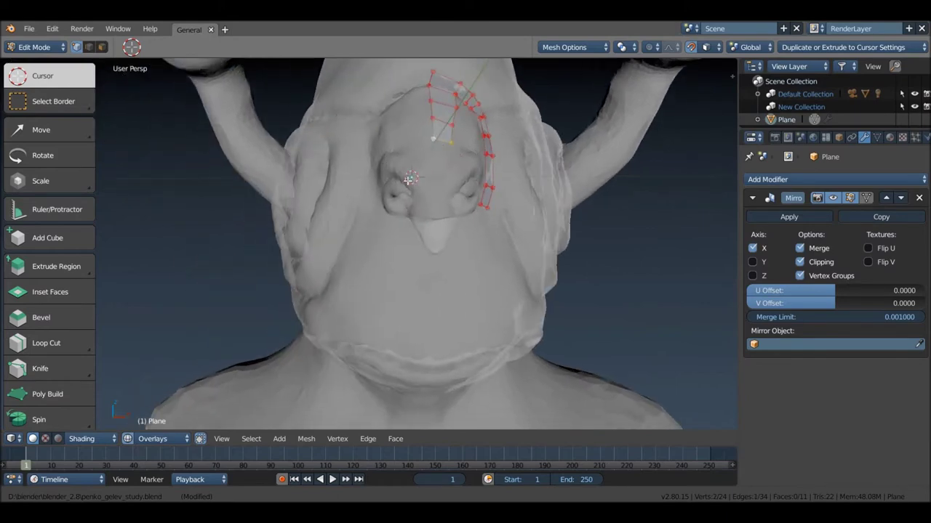
Step: From front view, extrude the selected edge into a face down the nose and position it
key("KP_1")
scroll(403, 213, "up", 5)
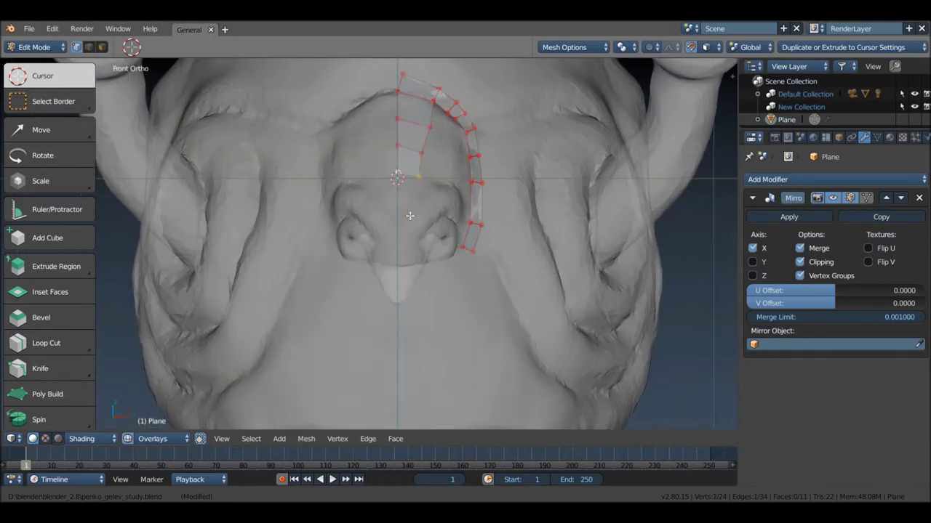
right_click(400, 299, "ctrl")
mouse_move(403, 288)
middle_mouse_down()
mouse_move(386, 222)
mouse_move(418, 232)
middle_mouse_up()
key("g")
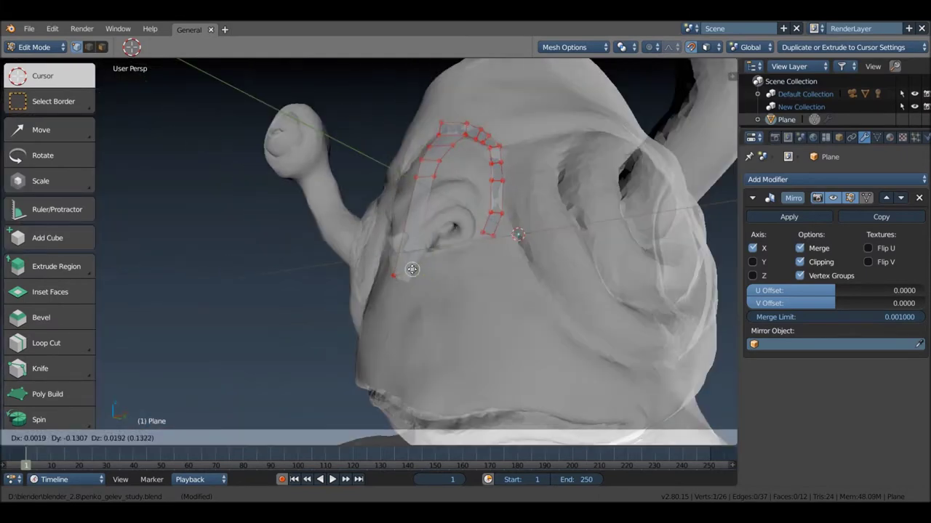
left_click(409, 273)
mouse_move(409, 273)
middle_mouse_down()
mouse_move(431, 234)
mouse_move(400, 203)
mouse_move(434, 199)
middle_mouse_up()
Step: Add two loop cuts across the nose strip and move the new vertices onto the nose
key("ctrl+r")
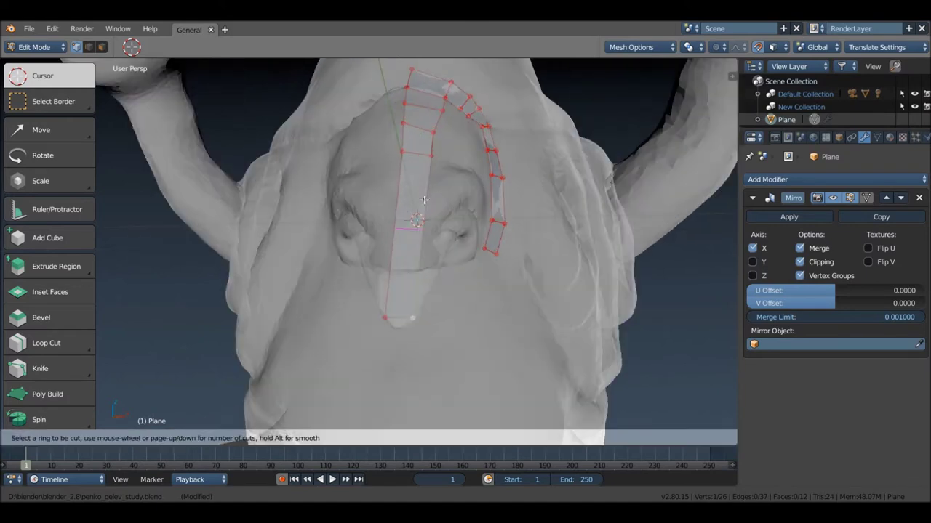
scroll(424, 199, "up", 1)
left_click(424, 199)
right_click(424, 199)
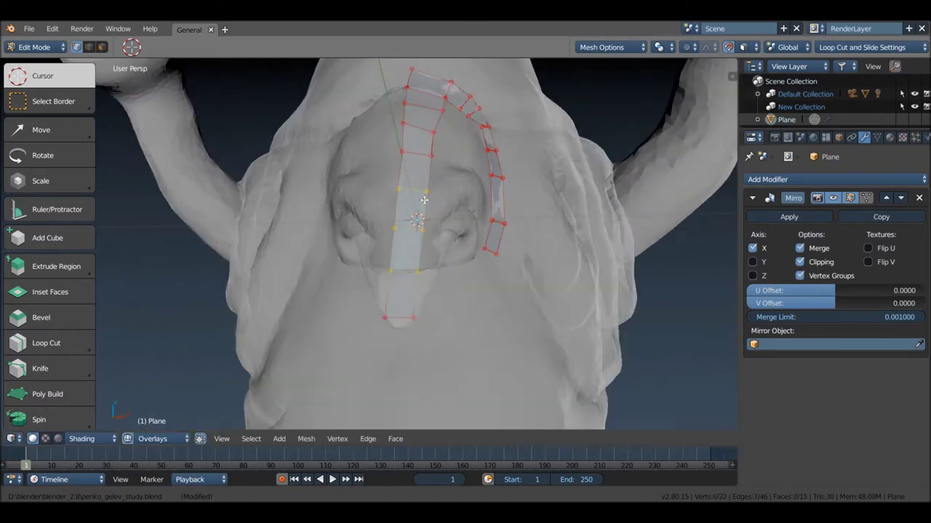
key("KP_1")
scroll(376, 235, "up", 4)
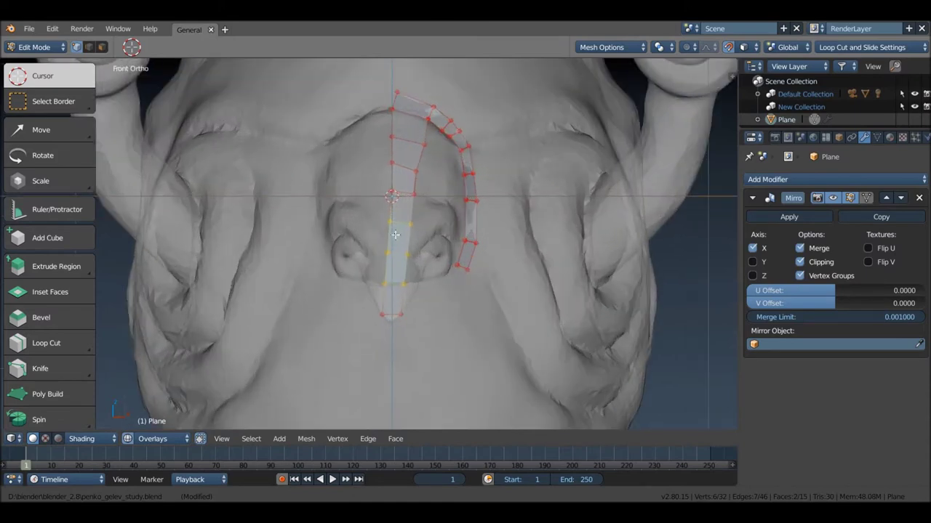
key("g")
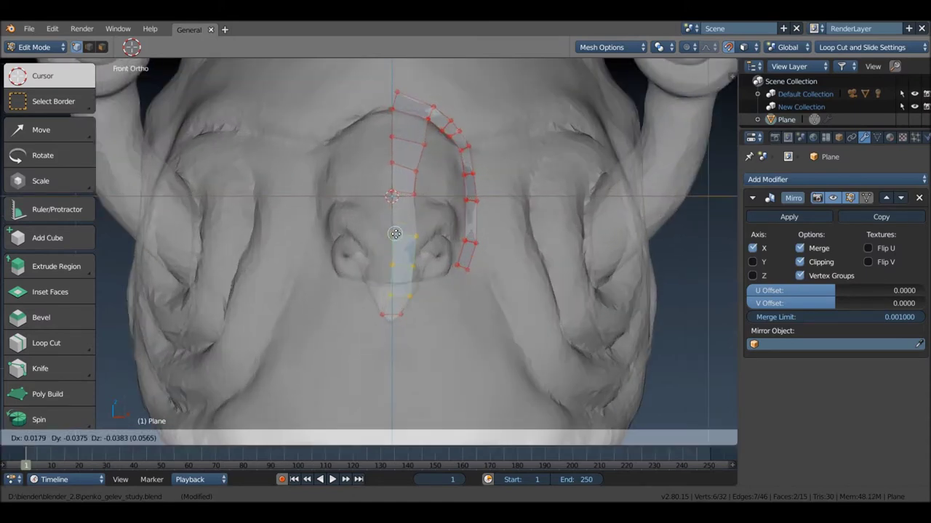
left_click(395, 233)
mouse_move(396, 233)
middle_mouse_down()
mouse_move(393, 206)
mouse_move(420, 187)
mouse_move(458, 209)
middle_mouse_up()
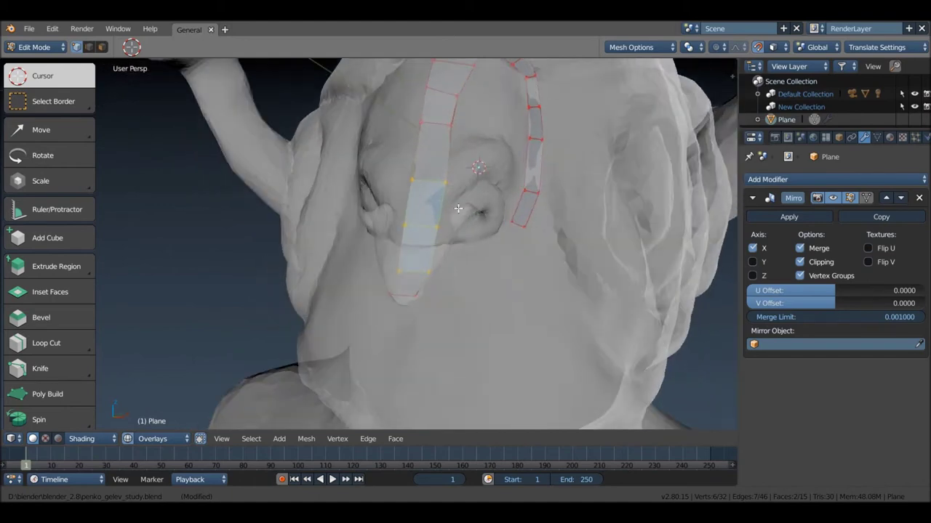
Step: Move a nose-strip vertex onto the surface and down along the strip
left_click(444, 183)
key("g")
left_click(435, 187)
key("g")
left_click(426, 221)
key("g")
left_click(416, 273)
middle_click_drag(417, 273, 437, 152)
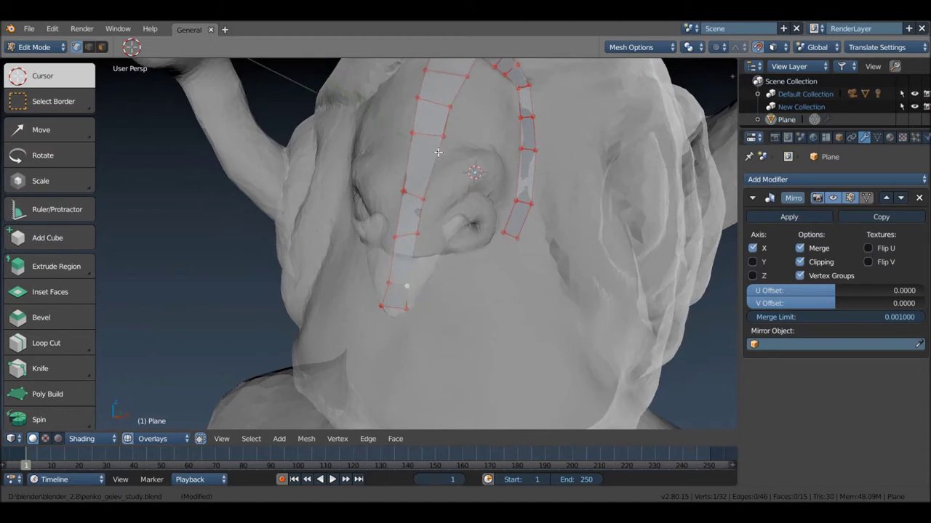
Step: Fine-tune more strip vertices, shifting an edge vertex left onto the sculpt
key("g")
left_click(415, 183)
key("g")
left_click(405, 183)
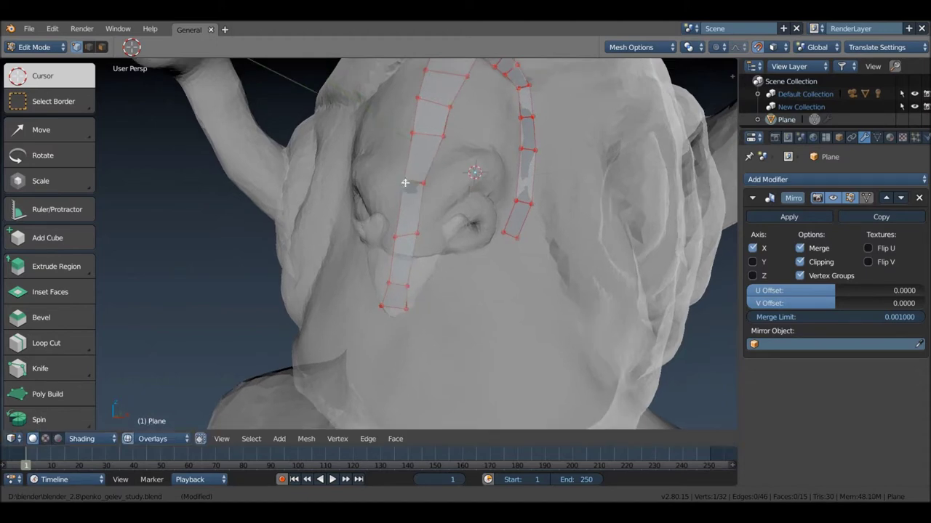
left_click(446, 139)
key("g")
left_click(430, 143)
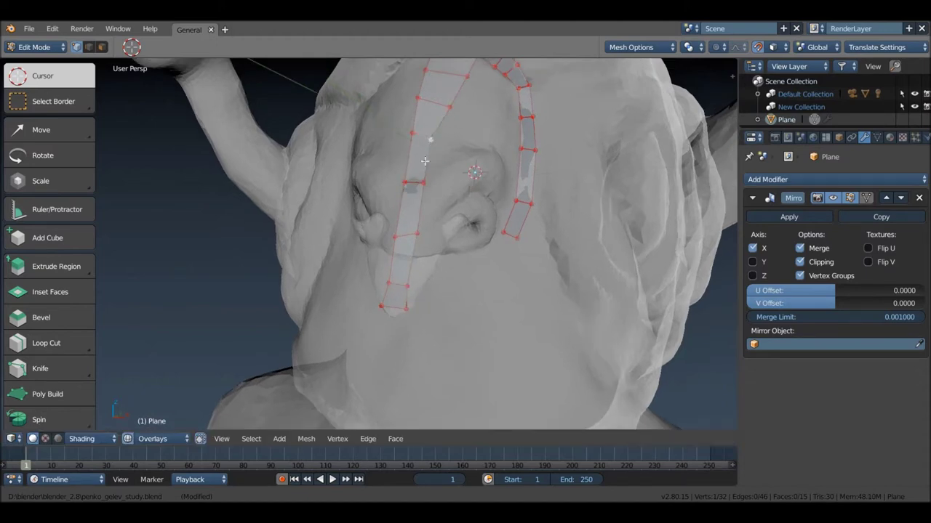
Step: Extrude a new quad out toward the cheek and fit its vertices to the surface
middle_click_drag(431, 145, 477, 159)
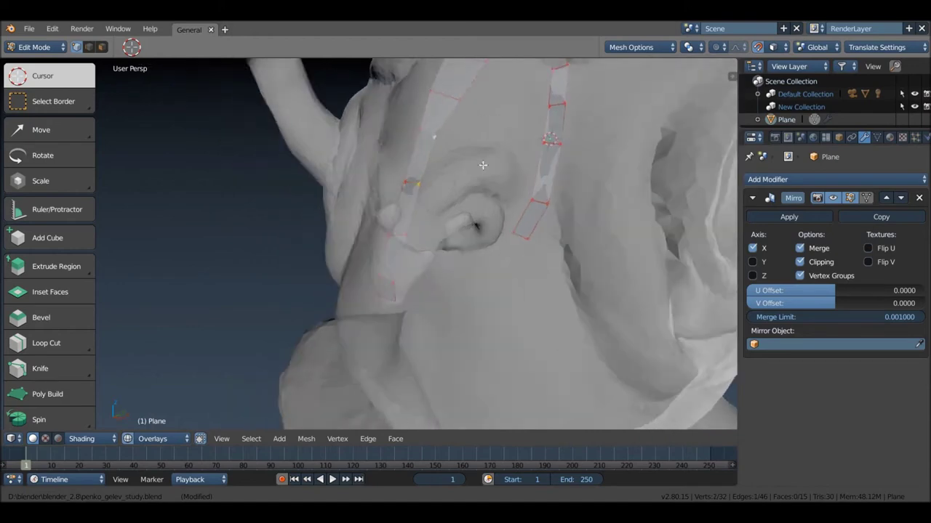
right_click(474, 154, "ctrl")
key("g")
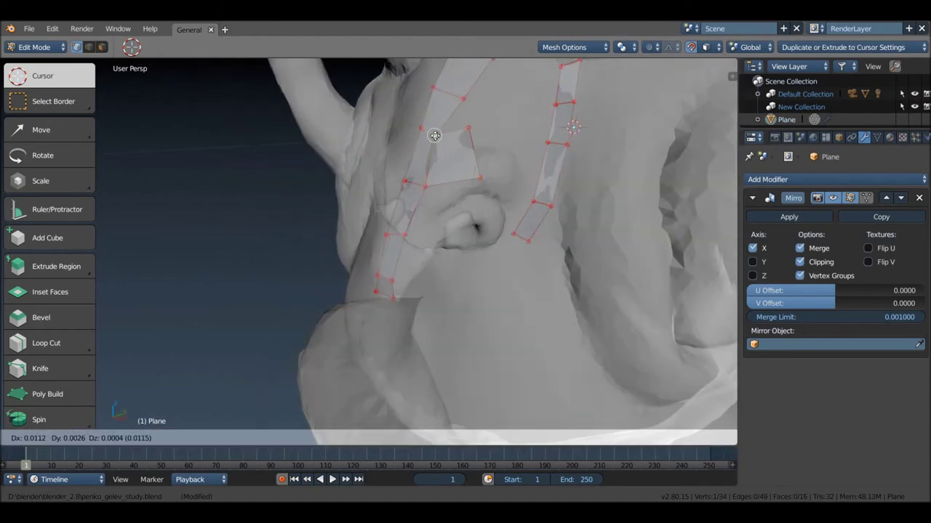
left_click(438, 136)
key("g")
left_click(420, 187)
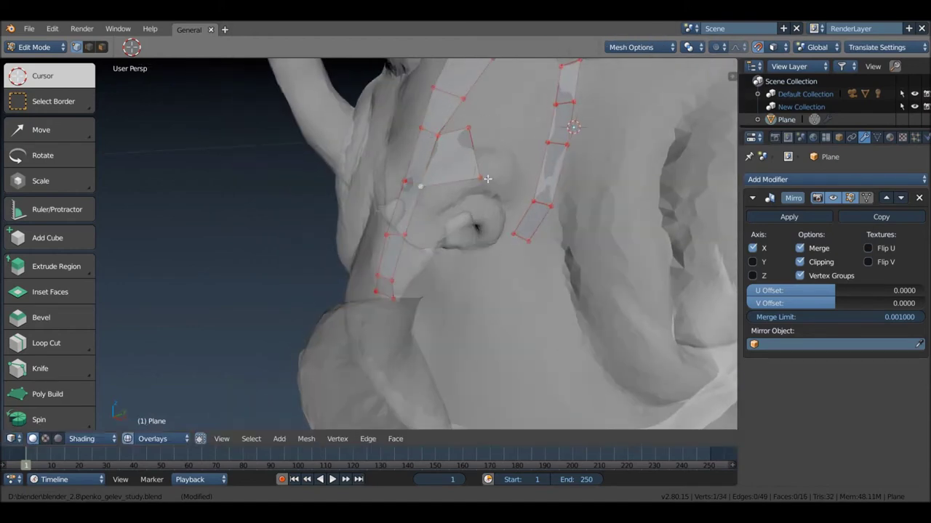
key("g")
left_click(475, 162)
key("g")
left_click(468, 139)
key("g")
left_click(434, 147)
key("g")
left_click(414, 149)
Step: From a frontal view, refine the cheek quad's vertices onto the surface
mouse_move(414, 149)
middle_mouse_down()
mouse_move(463, 156)
mouse_move(445, 146)
middle_mouse_up()
key("g")
left_click(443, 144)
key("g")
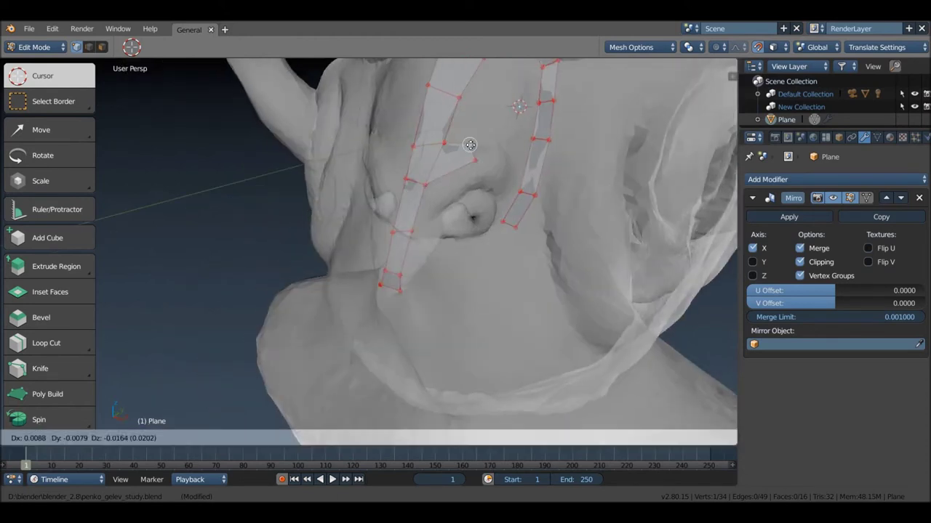
left_click(469, 149)
key("g")
left_click(462, 158)
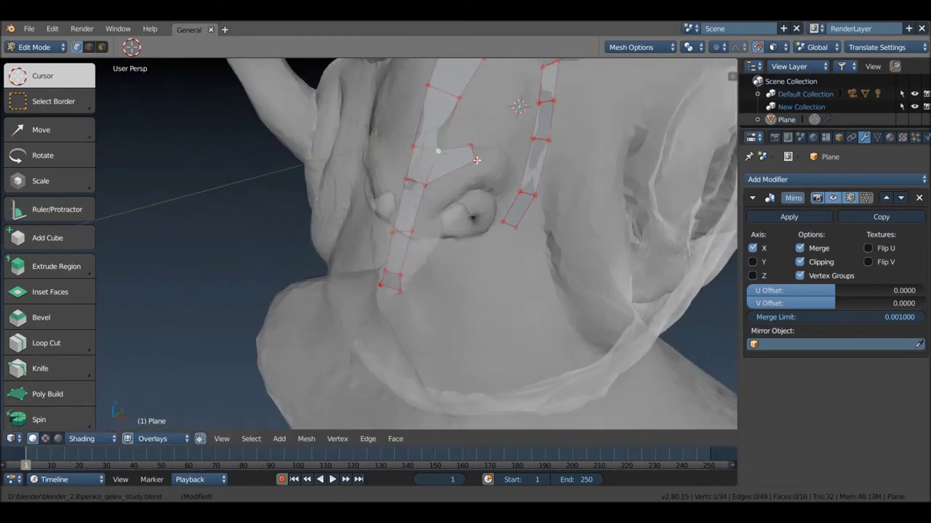
key("g")
left_click(474, 164)
Step: Extrude further quads from the cheek toward the outer strip and the eye
middle_click_drag(474, 164, 480, 158)
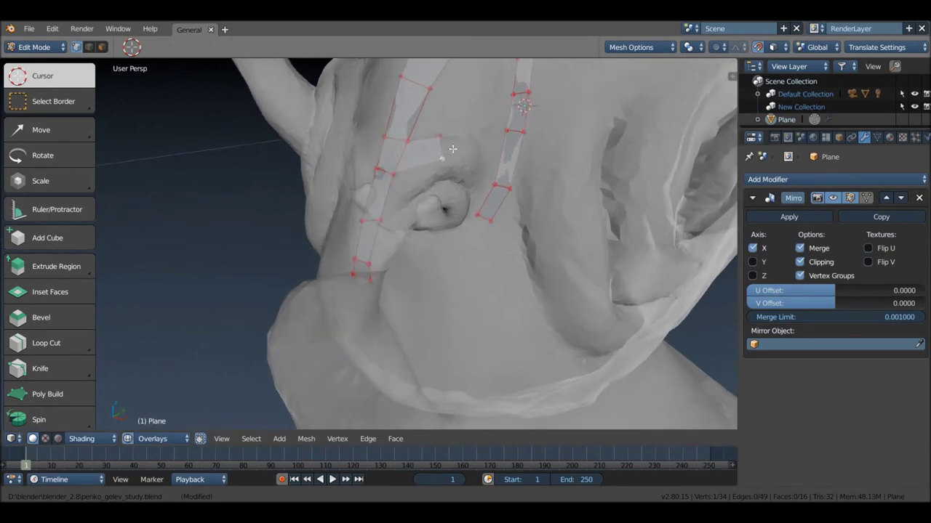
middle_click_drag(436, 138, 472, 145)
right_click(482, 169, "ctrl")
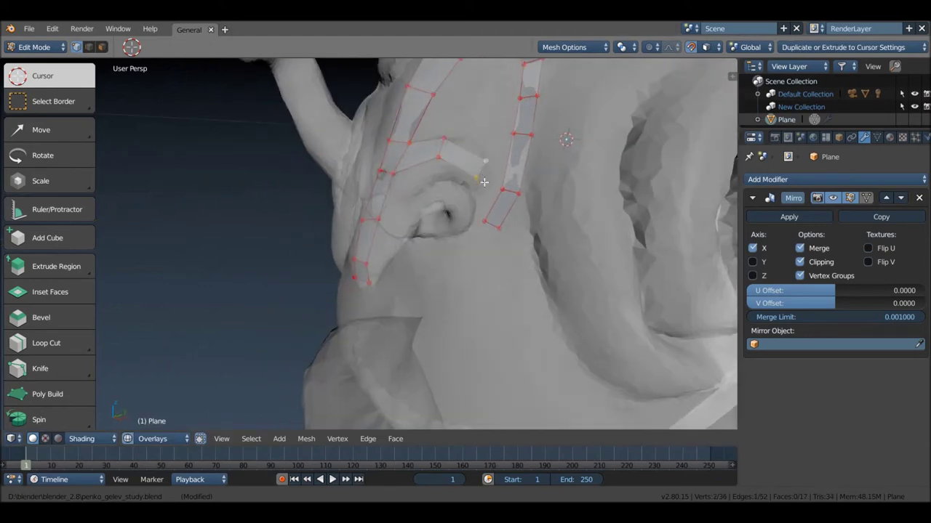
mouse_move(480, 187)
middle_mouse_down()
mouse_move(499, 172)
mouse_move(478, 190)
middle_mouse_up()
right_click(489, 206, "ctrl")
right_click(509, 230, "ctrl")
key("g")
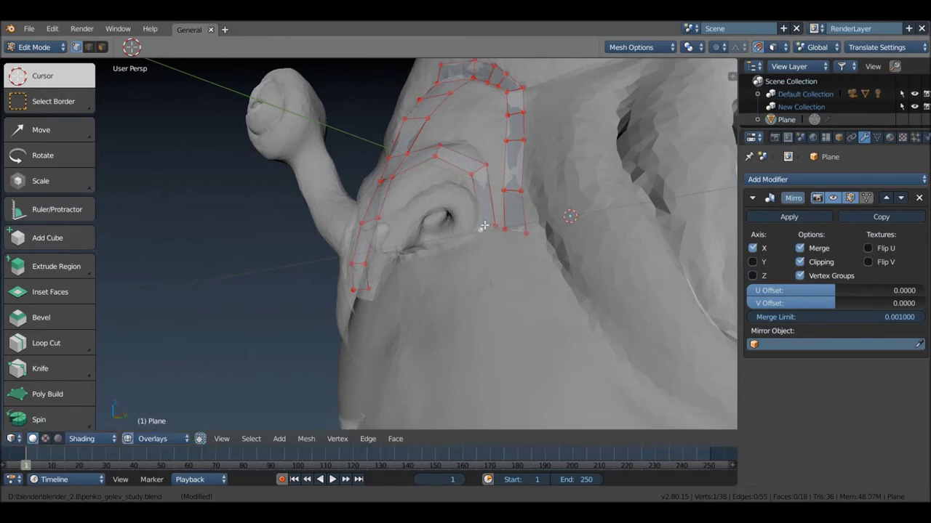
Step: Cut a new edge loop through the strip and adjust its vertices
key("ctrl+r")
left_click(492, 190)
key("g")
left_click(493, 191)
mouse_move(477, 191)
middle_mouse_down()
mouse_move(500, 193)
mouse_move(477, 224)
mouse_move(498, 203)
mouse_move(428, 217)
mouse_move(422, 231)
middle_mouse_up()
Step: Extrude two faces under the eye socket and slide them left into place
right_click(499, 201, "shift")
right_click(466, 229, "ctrl")
right_click(427, 232, "ctrl")
key("g")
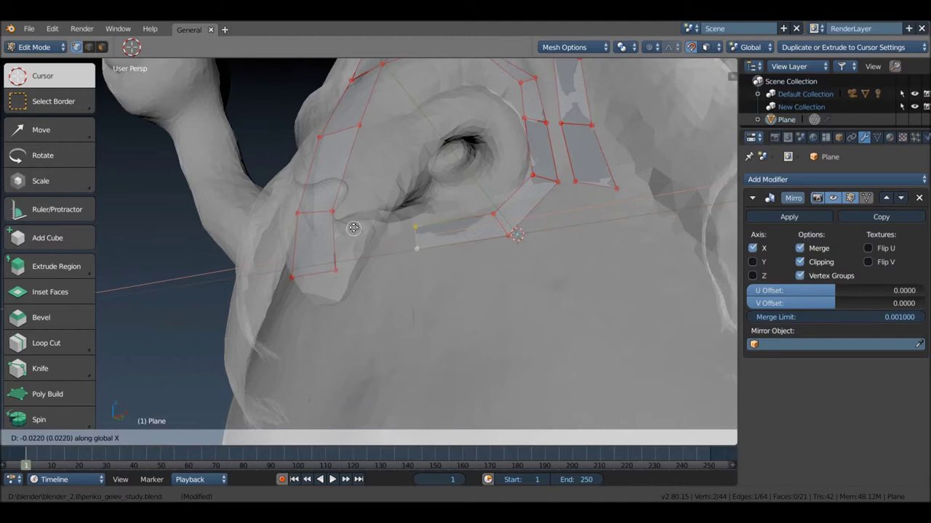
left_click(349, 220)
middle_click_drag(350, 221, 405, 213)
Step: Add another edge loop across the face strip and move its vertices
key("ctrl+r")
left_click(441, 234)
left_click(441, 234)
key("g")
left_click(447, 213)
mouse_move(445, 210)
middle_mouse_down()
mouse_move(436, 211)
mouse_move(444, 211)
middle_mouse_up()
Step: Pull the vertices below the eye up toward the socket, closing the ring at 22 faces
key("g")
left_click(489, 207)
left_click(401, 232)
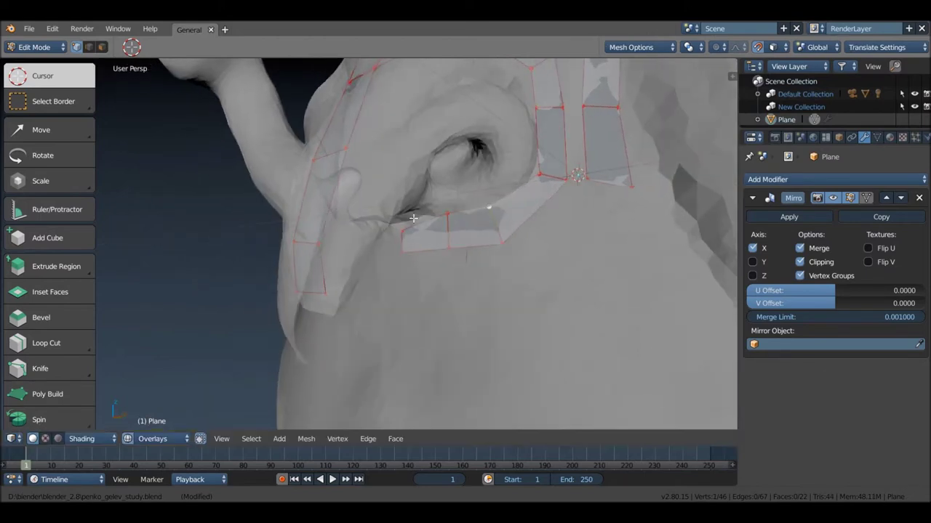
key("g")
left_click(405, 219)
key("g")
left_click(500, 235)
scroll(501, 234, "down", 5)
middle_click_drag(500, 234, 463, 192)
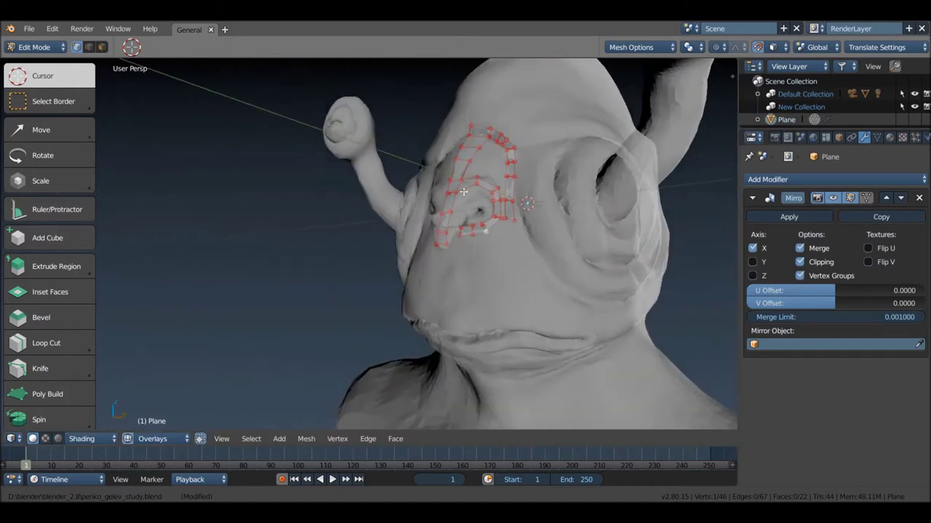
scroll(463, 192, "up", 4)
key("ctrl+r")
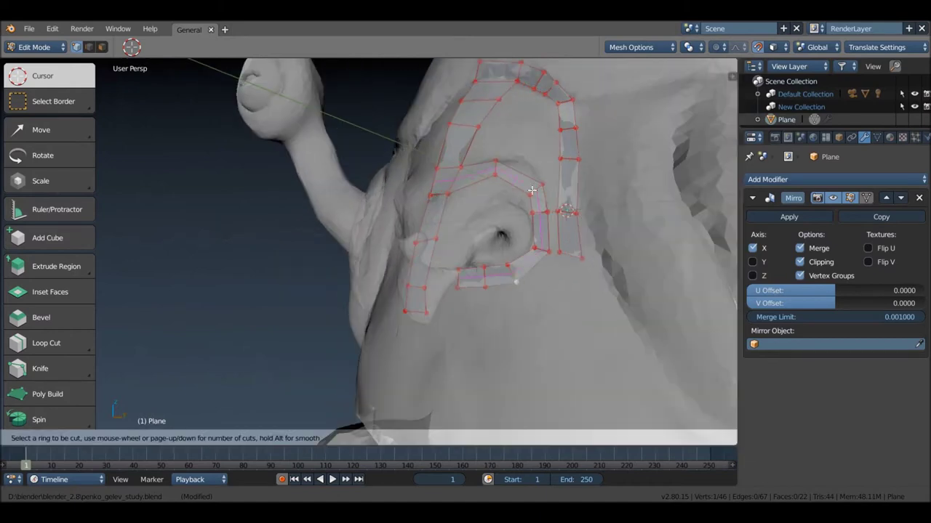
Step: Cancel the loop cut and pull the first eye-ring vertex onto the sculpted socket
key("Escape")
mouse_move(533, 190)
middle_mouse_down()
mouse_move(480, 177)
mouse_move(490, 163)
mouse_move(462, 204)
mouse_move(455, 194)
middle_mouse_up()
scroll(450, 212, "up", 2)
right_click(590, 218)
key("g")
left_click(608, 223)
Step: Move two more eye-ring vertices so they sit on the sculpt surface
key("g")
right_click(631, 210)
key("g")
left_click(637, 210)
key("g")
right_click(619, 276)
key("g")
left_click(579, 322)
Step: Reposition the under-eye vertices to hug the socket, leaving a 22-face ring
key("g")
left_click(589, 341)
key("g")
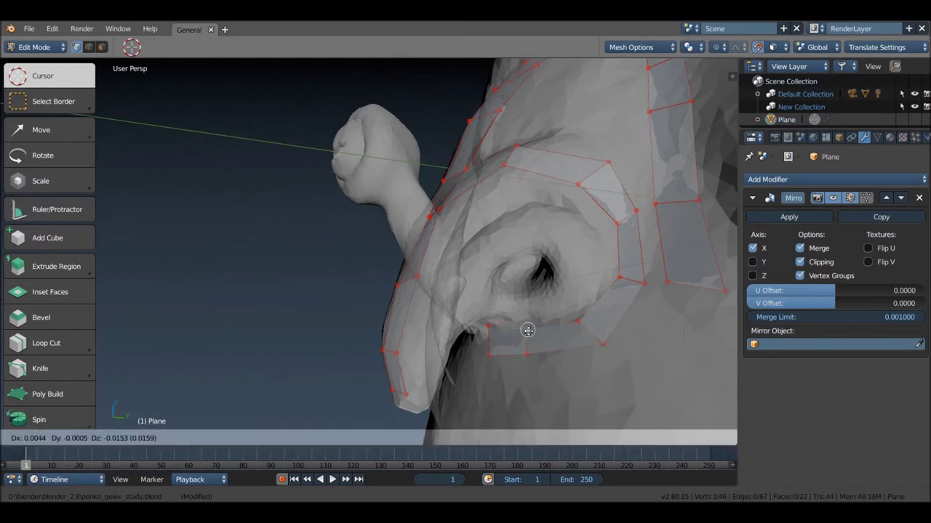
left_click(522, 335)
key("g")
right_click(492, 332)
key("g")
right_click(534, 367)
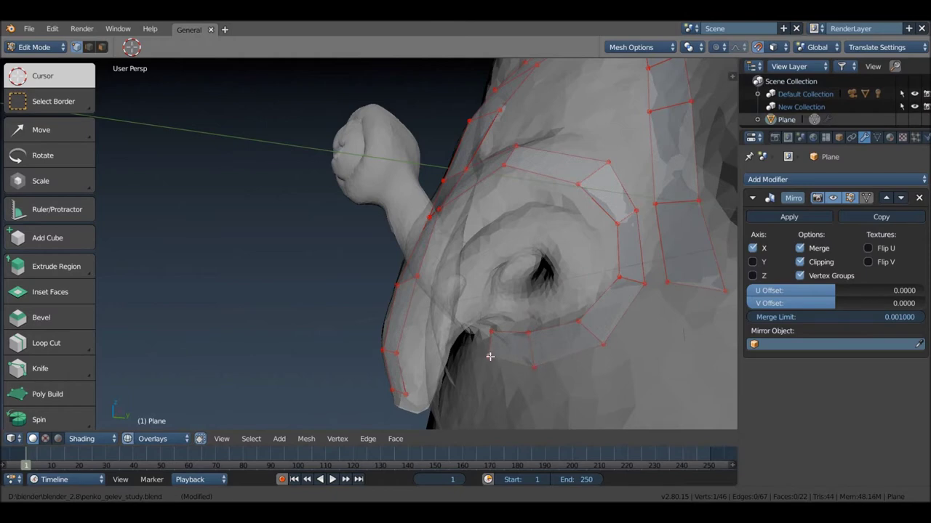
mouse_move(490, 356)
middle_mouse_down()
mouse_move(567, 263)
mouse_move(557, 270)
mouse_move(582, 278)
mouse_move(572, 284)
middle_mouse_up()
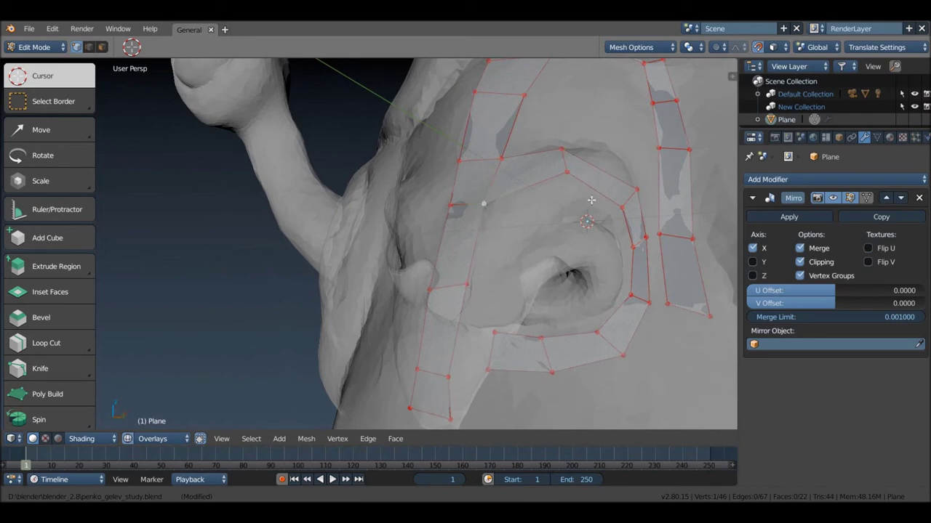
Step: Extrude a new vertex at the eye-ring gap, position it, and fill a face
middle_click_drag(590, 210, 576, 184)
mouse_move(626, 206)
middle_mouse_down()
mouse_move(646, 215)
mouse_move(597, 232)
middle_mouse_up()
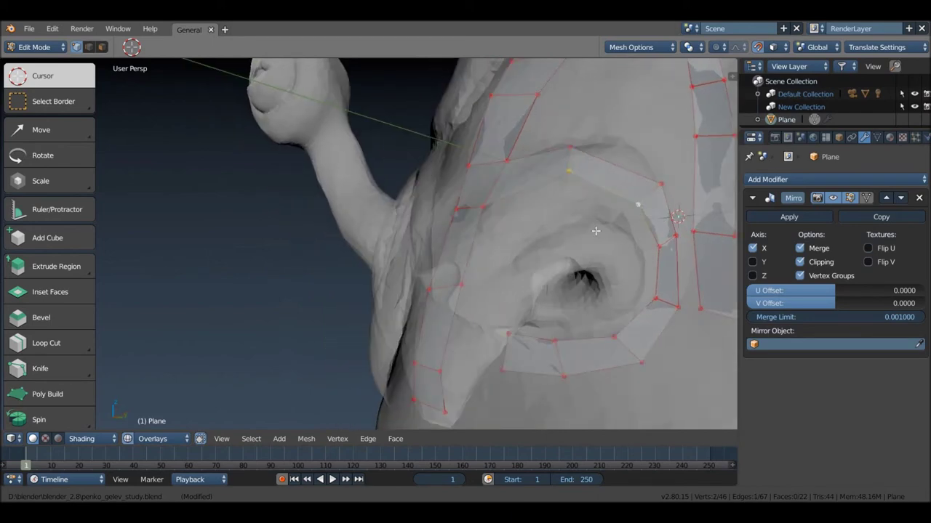
right_click(597, 231, "ctrl")
key("g")
left_click(624, 228)
key("g")
left_click(564, 227)
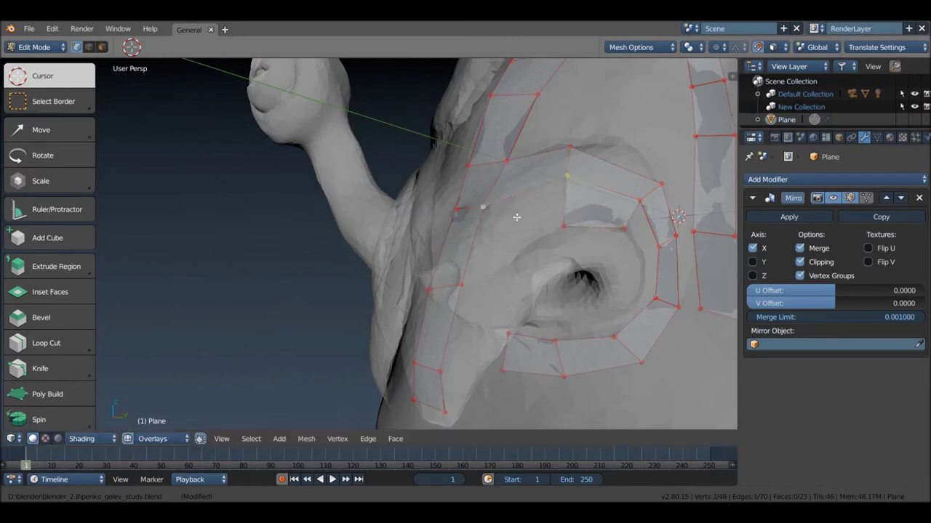
key("f")
Step: Extrude an edge downward from the ring's outer side and place its vertices on the sculpt
middle_click_drag(517, 217, 556, 213)
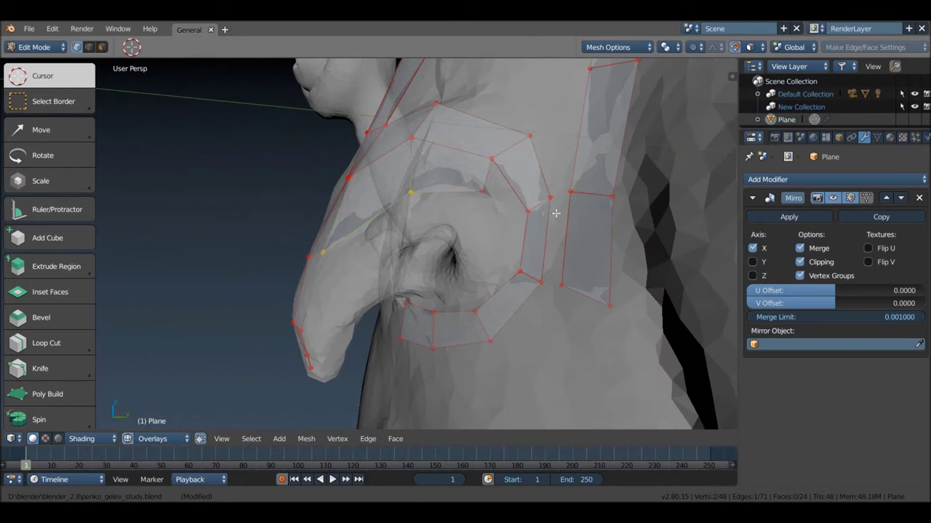
right_click(528, 210)
right_click(500, 263, "ctrl")
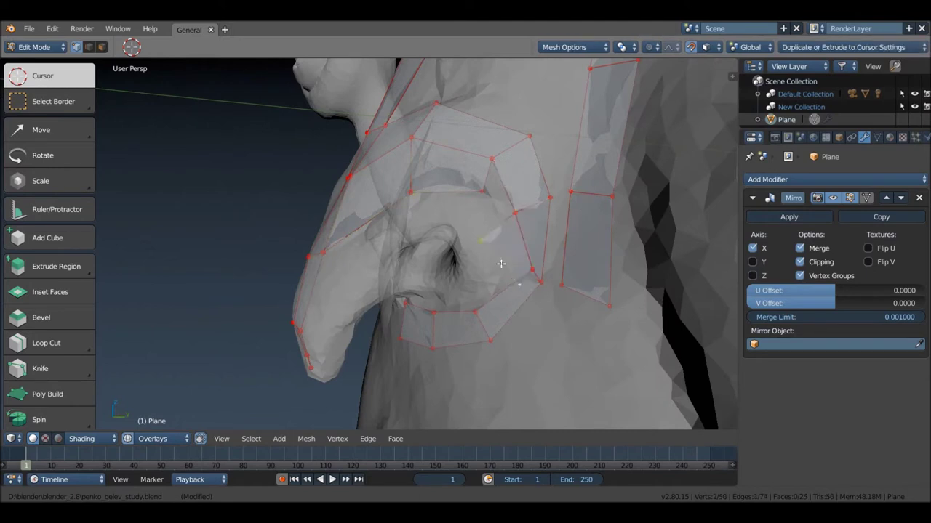
key("g")
left_click(487, 271)
key("g")
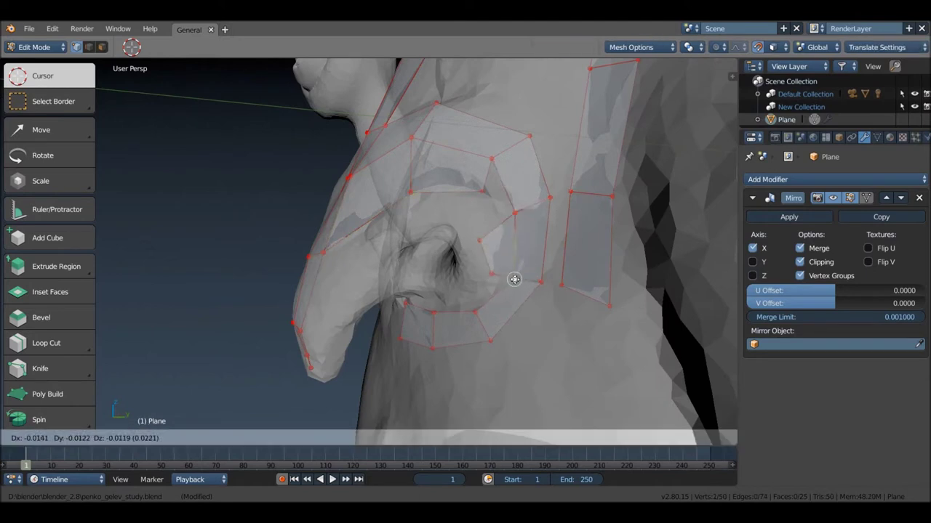
left_click(511, 280)
key("g")
left_click(499, 228)
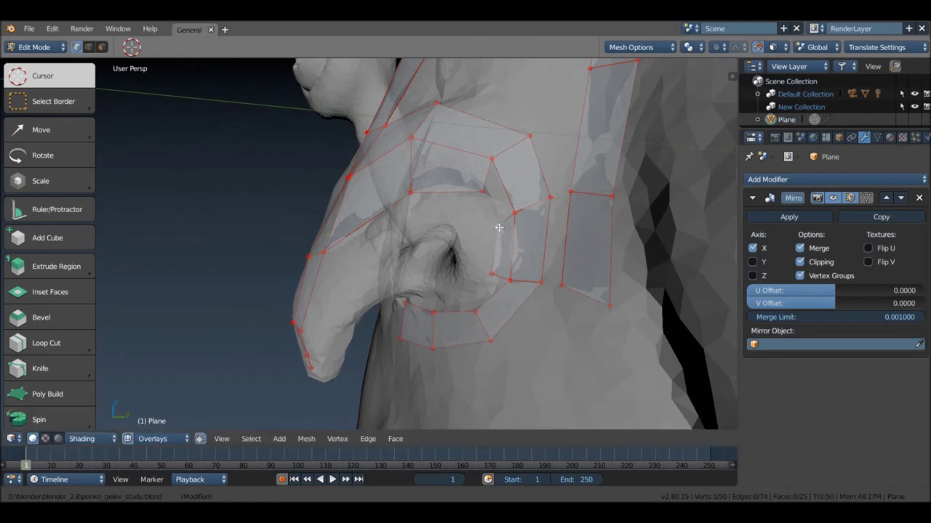
Step: Adjust the bottom vertices and fill a face closing the gap, reaching 26 faces
left_click(514, 278)
key("g")
left_click(519, 272)
key("g")
left_click(502, 270)
key("g")
left_click(501, 225)
left_click(514, 213)
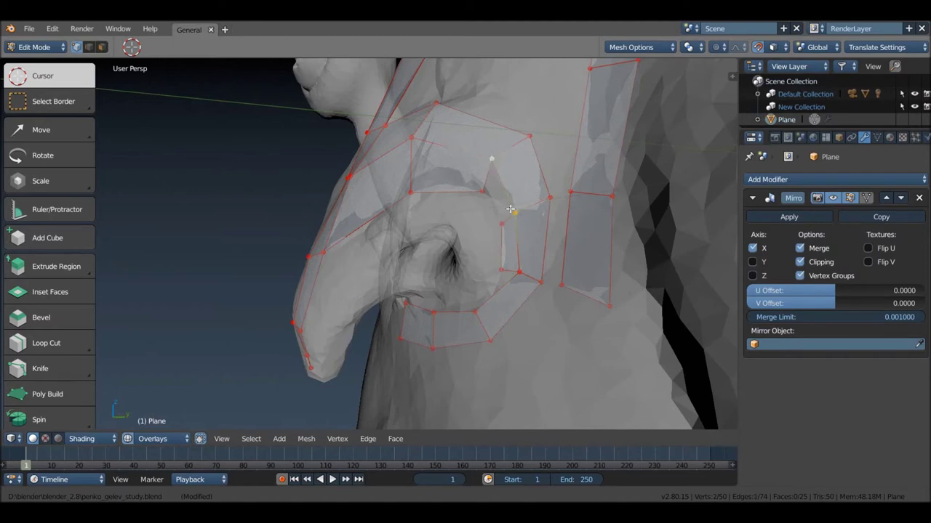
key("f")
middle_click_drag(510, 210, 509, 229)
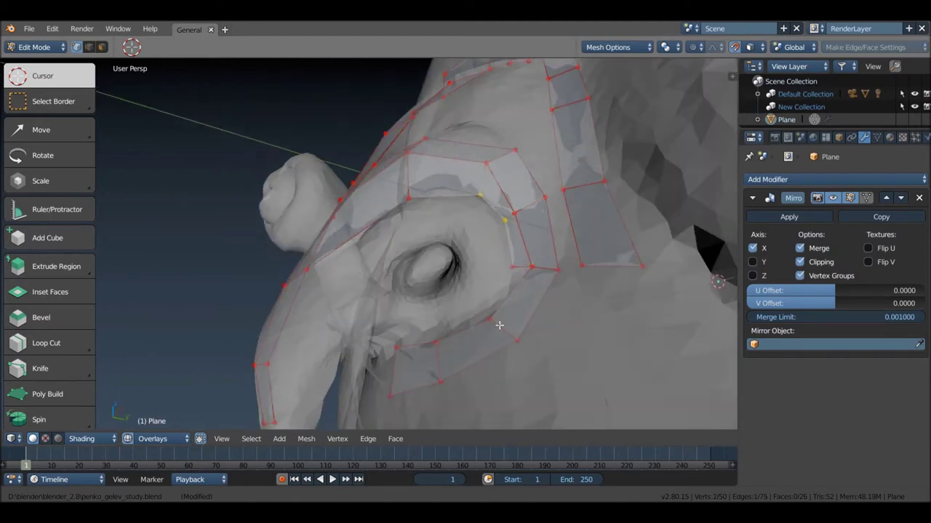
Step: Fine-tune the positions of several lower eye-ring vertices
left_click(516, 340)
key("g")
left_click(533, 353)
left_click(488, 320)
key("g")
left_click(505, 316)
left_click(557, 269)
key("g")
left_click(557, 269)
left_click(532, 269)
Step: Extrude new vertices from the cage's lower edge and corner down onto the cheek
left_click(505, 318)
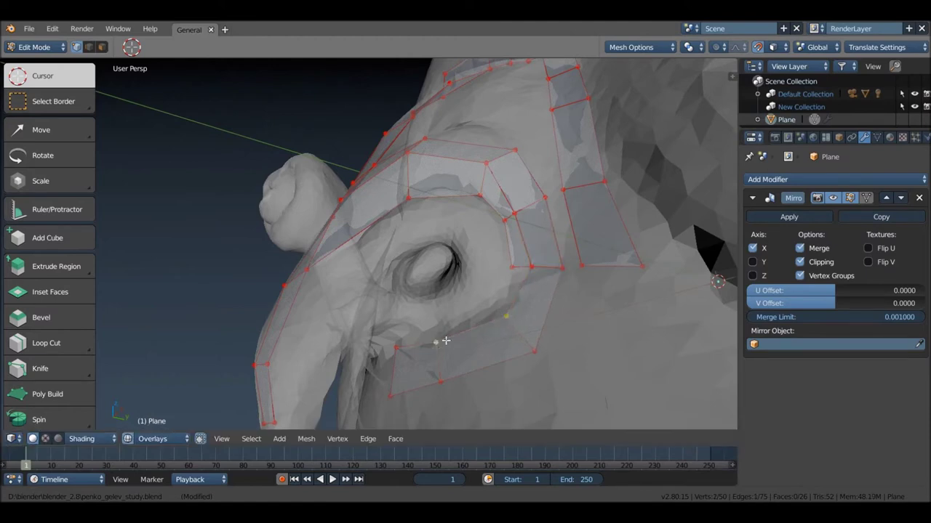
key("e")
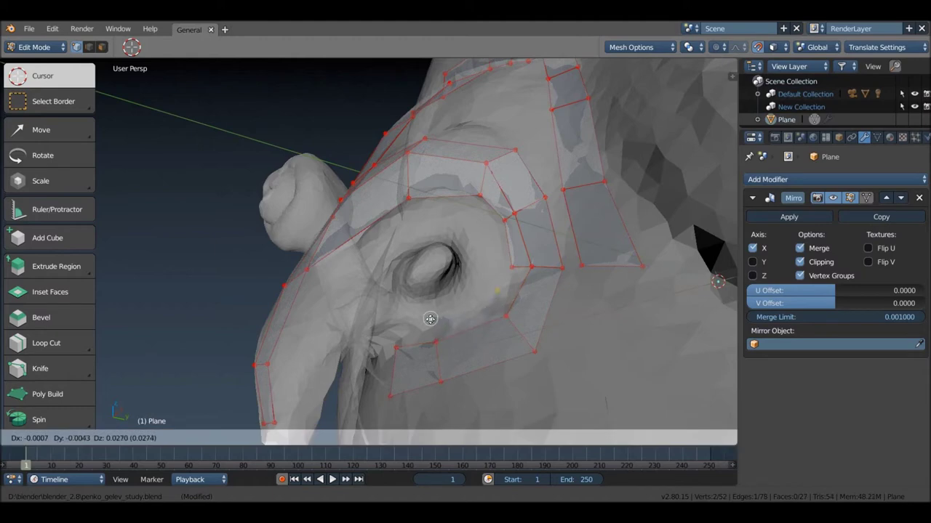
left_click(479, 299)
key("g")
left_click(485, 294)
left_click(445, 342)
key("g")
left_click(439, 343)
key("e")
left_click(398, 364)
Step: Reposition the new cheek vertices, moving one up to the ring's edge
left_click(503, 316)
key("g")
left_click(502, 313)
middle_click_drag(502, 314, 584, 282)
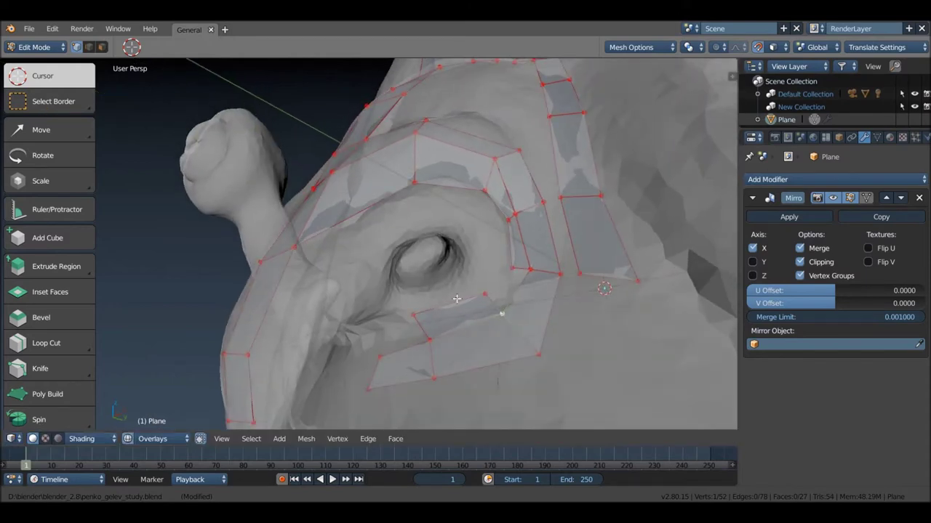
key("g")
left_click(424, 318)
key("g")
left_click(509, 260)
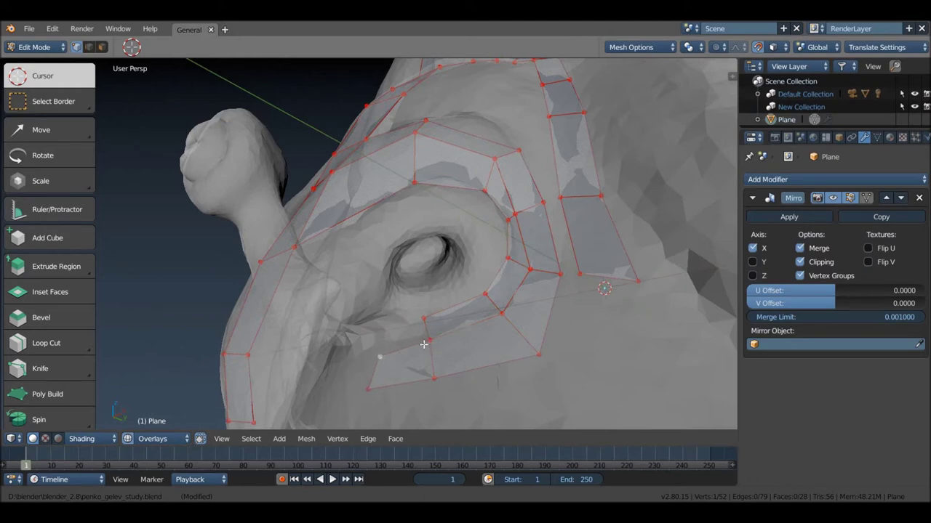
Step: Extrude a vertex toward the nose side and fill the four vertices into a quad
key("e")
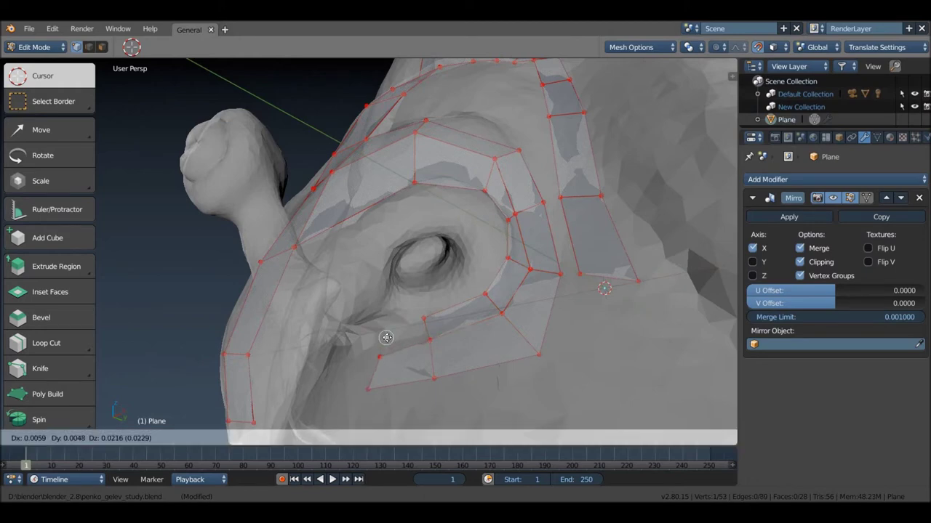
left_click(384, 323)
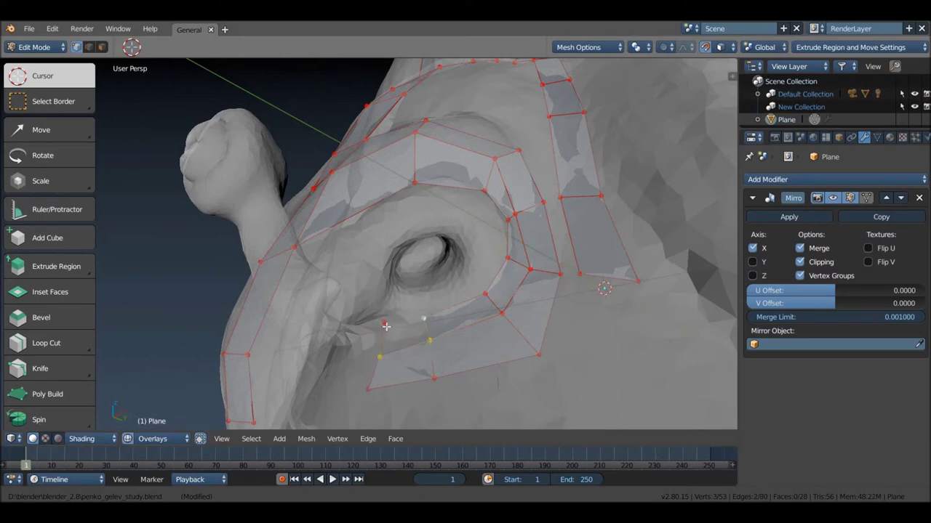
key("f")
middle_click_drag(398, 331, 487, 332)
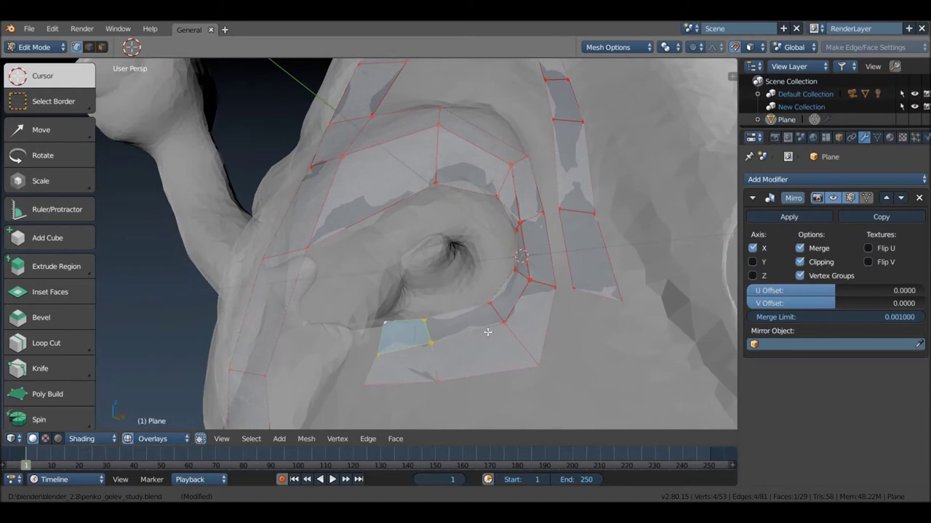
Step: Extrude a new face from the top of the eye ring and adjust its vertices
scroll(487, 333, "down", 2)
scroll(412, 346, "up", 3)
middle_click_drag(412, 347, 446, 328)
right_click(527, 172)
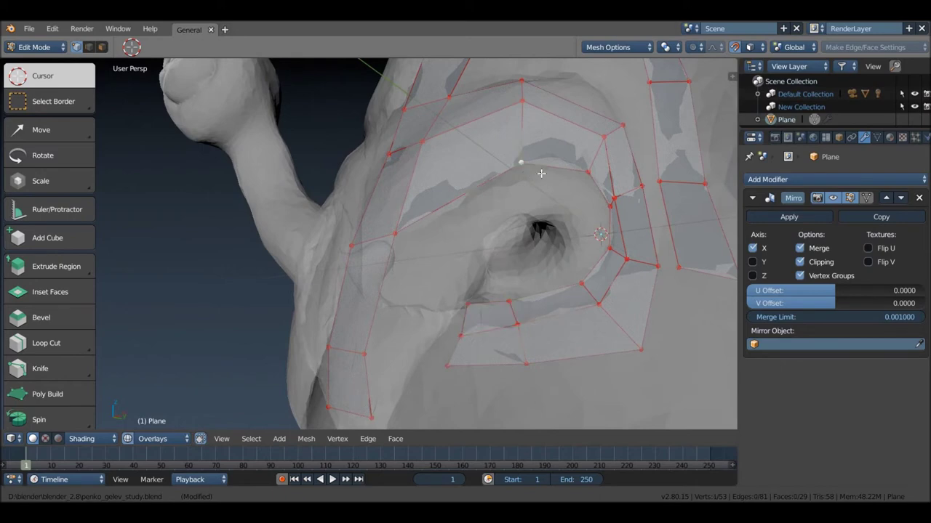
mouse_move(591, 176)
middle_mouse_down()
mouse_move(568, 204)
mouse_move(601, 191)
middle_mouse_up()
right_click(593, 201, "ctrl")
key("g")
left_click(593, 203)
right_click(595, 163)
key("g")
left_click(598, 167)
Step: Extrude another face on the upper eye area and place its vertices over the brow
middle_click_drag(639, 200, 622, 192)
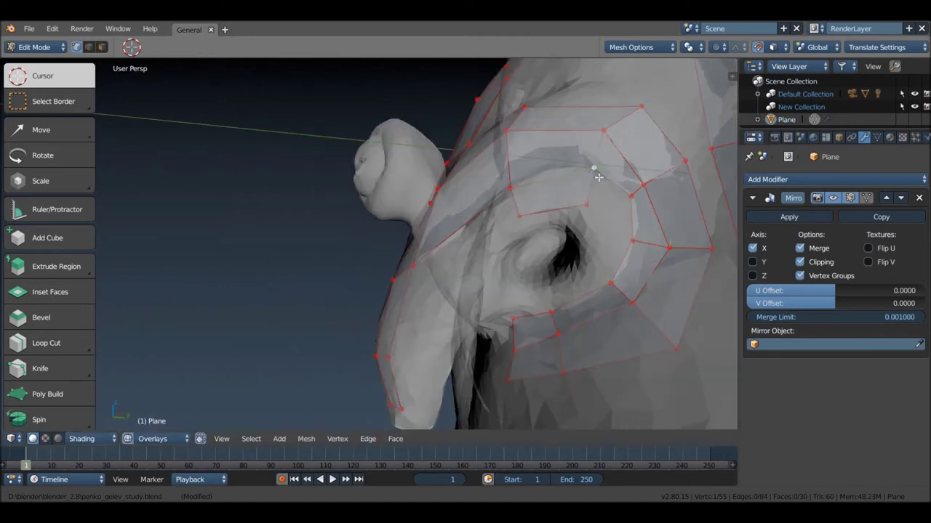
right_click(602, 280, "ctrl")
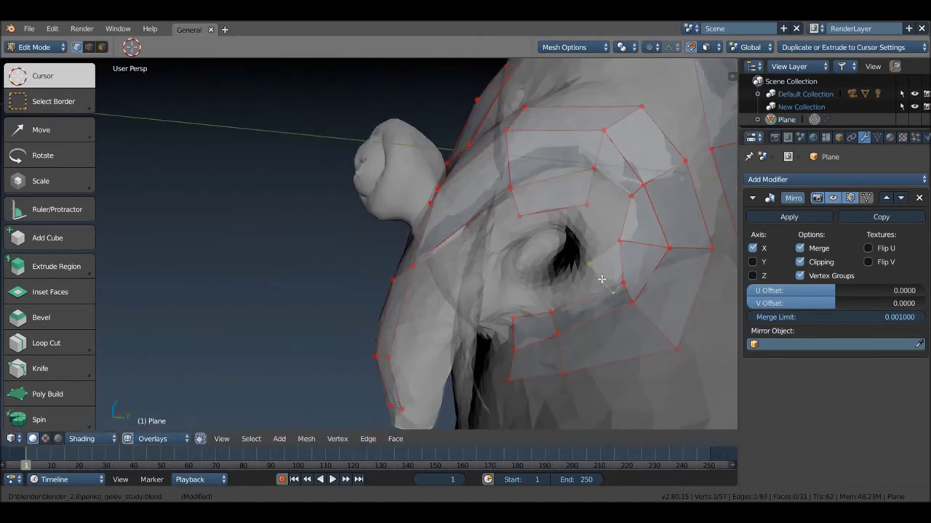
key("g")
left_click(616, 290)
key("g")
left_click(637, 246)
key("g")
left_click(620, 289)
key("g")
left_click(599, 249)
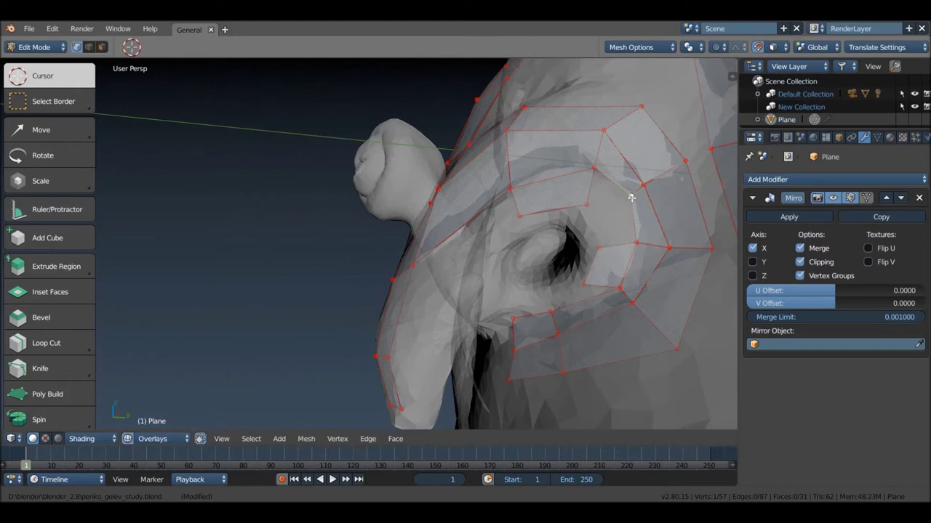
Step: Extrude one more ring vertex and fill two new quads, bringing the mesh to 33 faces
key("e")
left_click(597, 222)
key("g")
left_click(578, 204)
key("f")
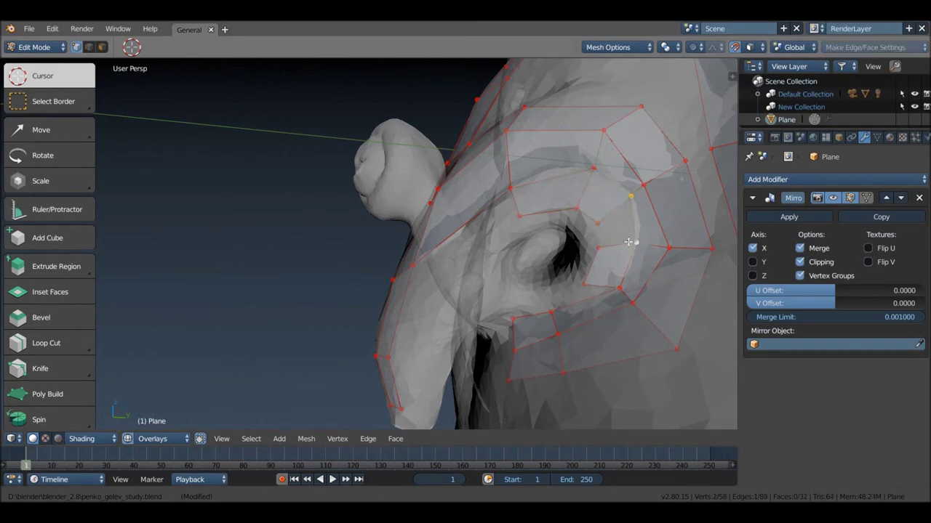
key("f")
mouse_move(621, 291)
middle_mouse_down()
mouse_move(652, 234)
mouse_move(632, 248)
middle_mouse_up()
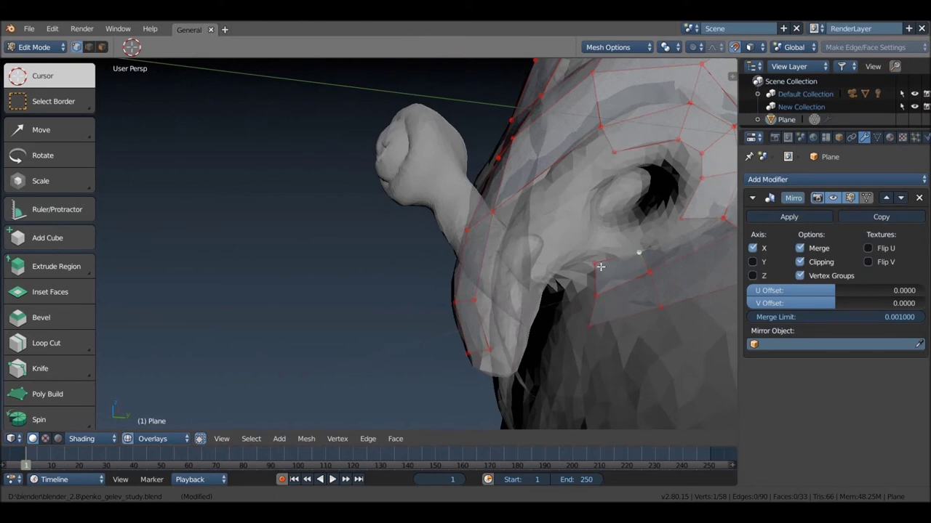
Step: Move the vertices beneath the nose down onto the sculpt surface
middle_click_drag(601, 267, 612, 225)
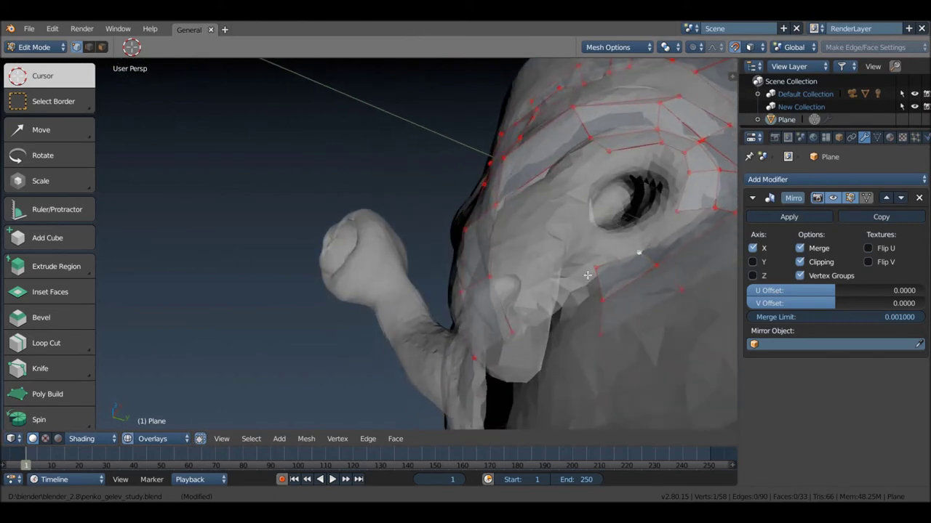
mouse_move(486, 361)
middle_mouse_down()
mouse_move(598, 287)
mouse_move(582, 315)
mouse_move(514, 239)
middle_mouse_up()
key("g")
left_click(561, 342)
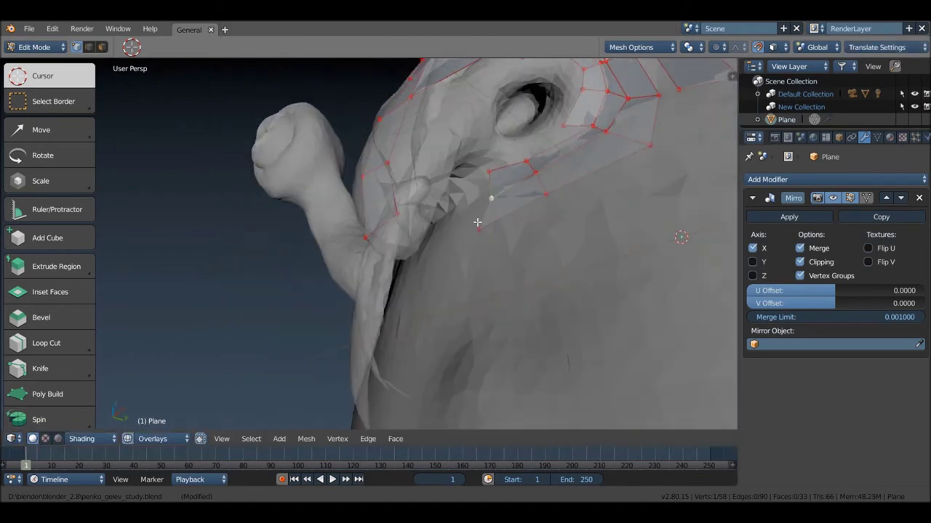
key("g")
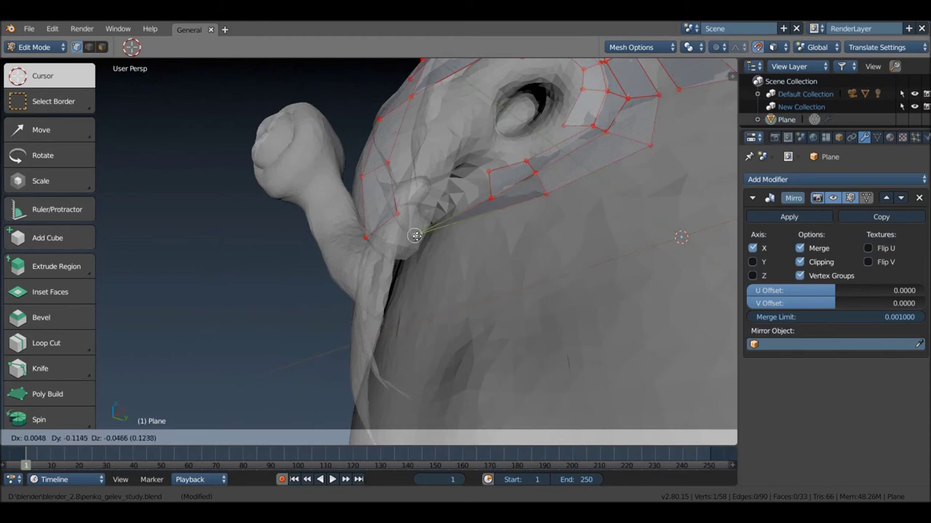
left_click(475, 239)
Step: Slide a lower vertex along X and snug other cage-edge vertices onto the surface
mouse_move(476, 240)
middle_mouse_down()
mouse_move(513, 204)
mouse_move(533, 222)
mouse_move(511, 249)
mouse_move(500, 230)
middle_mouse_up()
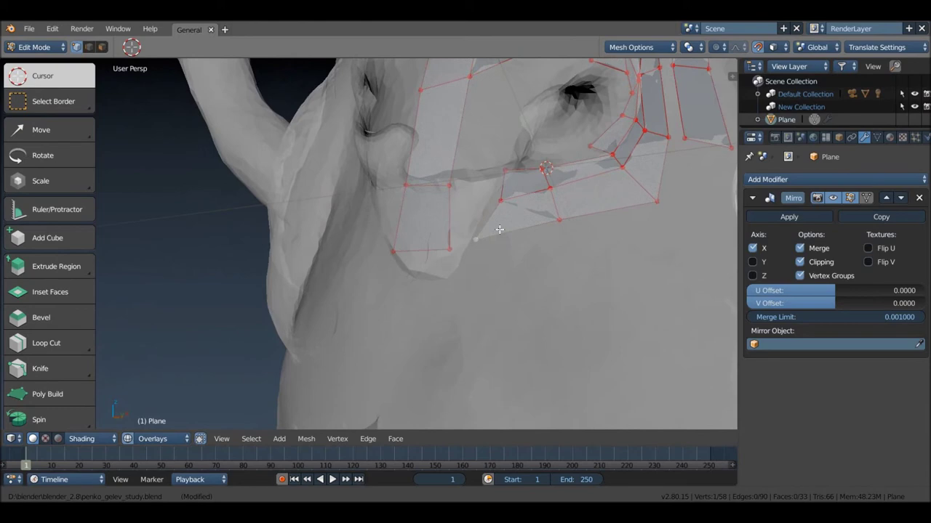
key("g")
key("x")
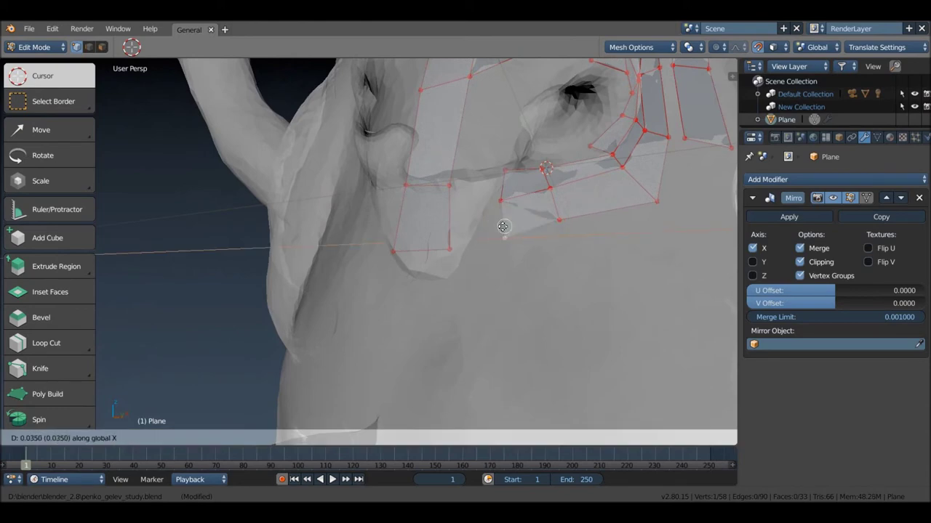
left_click(411, 214)
mouse_move(473, 218)
middle_mouse_down()
mouse_move(520, 176)
mouse_move(513, 196)
middle_mouse_up()
scroll(512, 204, "up", 5)
key("g")
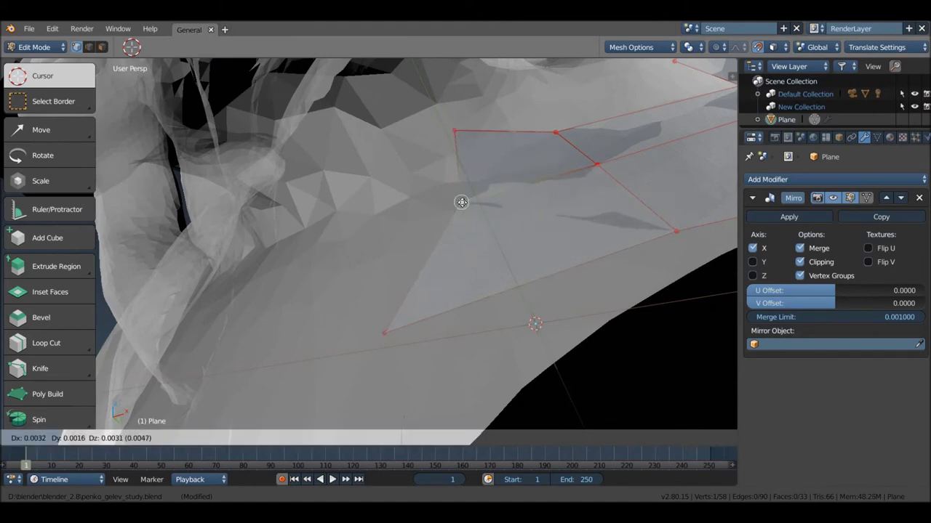
left_click(503, 193)
mouse_move(503, 193)
middle_mouse_down()
mouse_move(540, 193)
mouse_move(529, 208)
middle_mouse_up()
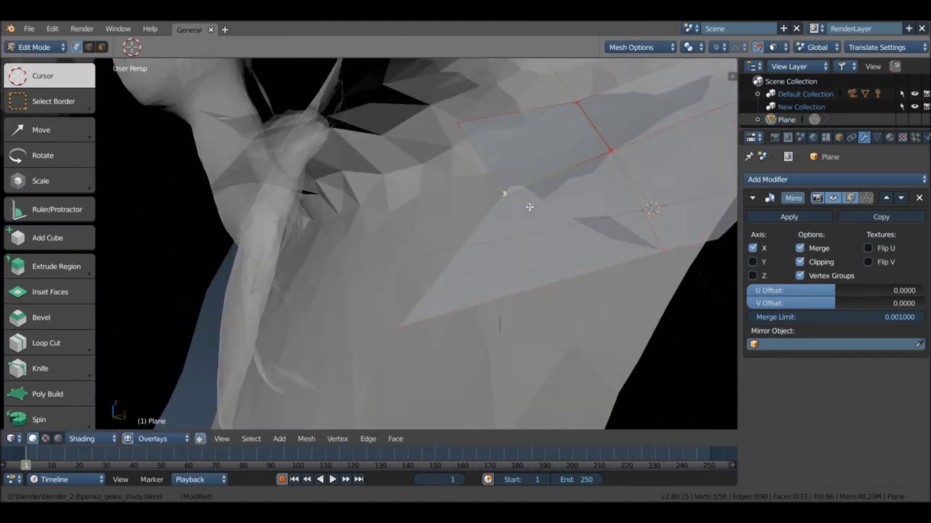
key("g")
left_click(544, 269)
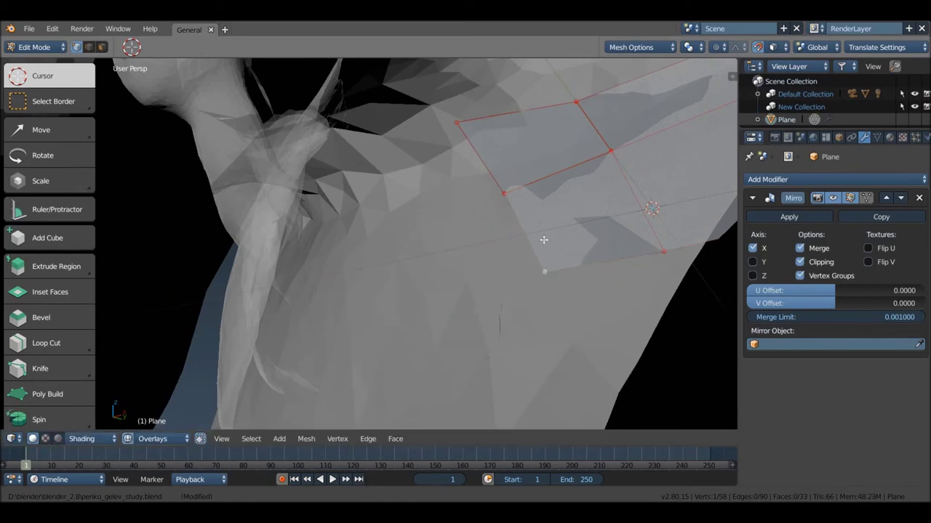
Step: In front orthographic view, slide a vertex along X onto the mirror centre line
key("KP_1")
scroll(416, 264, "up", 5)
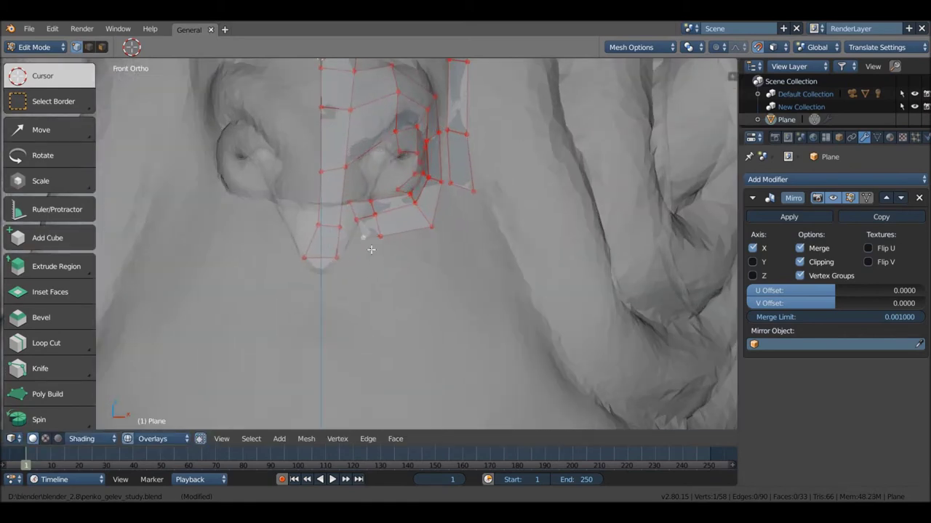
middle_click_drag(452, 233, 466, 237, "shift")
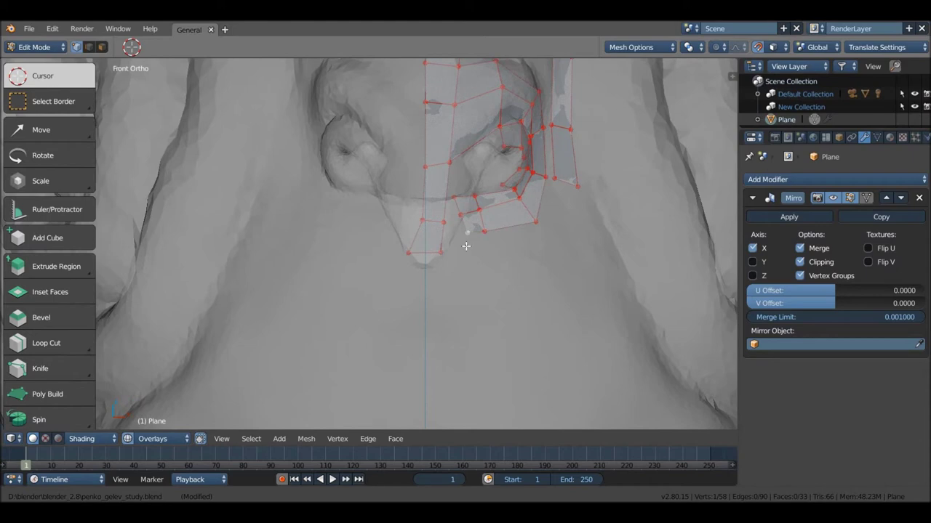
key("g")
key("x")
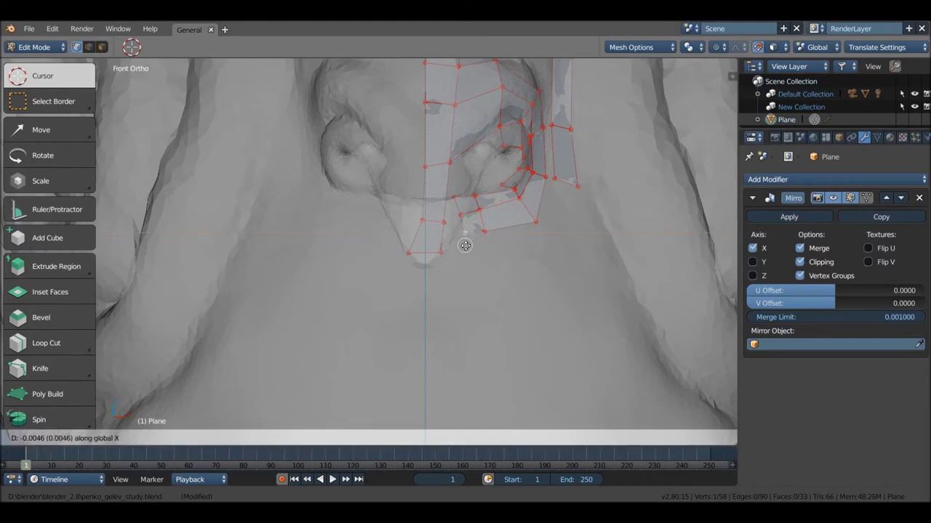
left_click(380, 244)
mouse_move(444, 238)
middle_mouse_down()
mouse_move(492, 217)
mouse_move(439, 214)
middle_mouse_up()
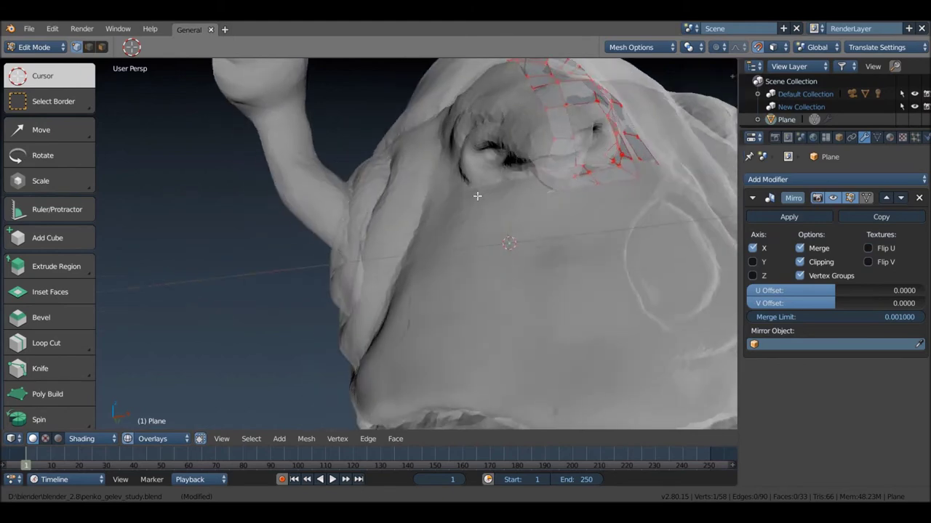
Step: Shift the first lower strip vertices along X and down onto the sculpted surface
mouse_move(548, 196)
middle_mouse_down()
mouse_move(586, 174)
mouse_move(562, 191)
middle_mouse_up()
key("g")
key("x")
left_click(472, 222)
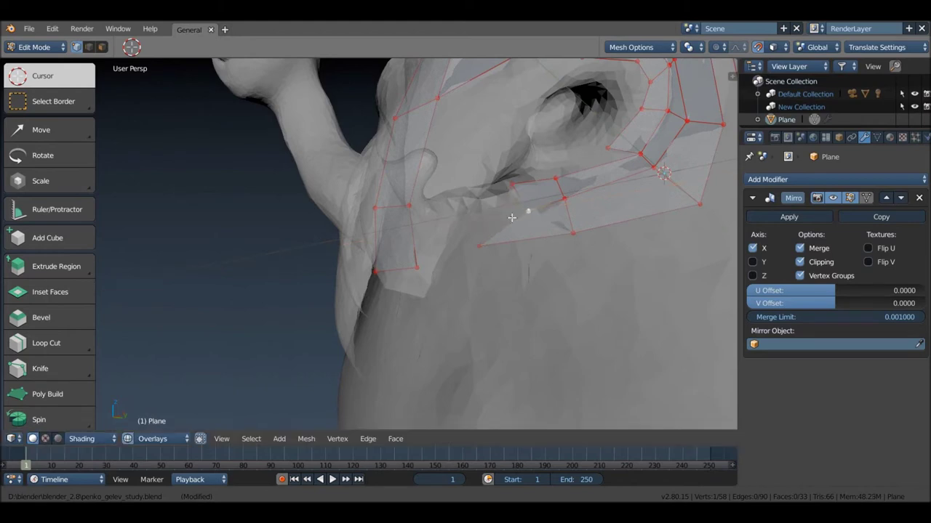
key("g")
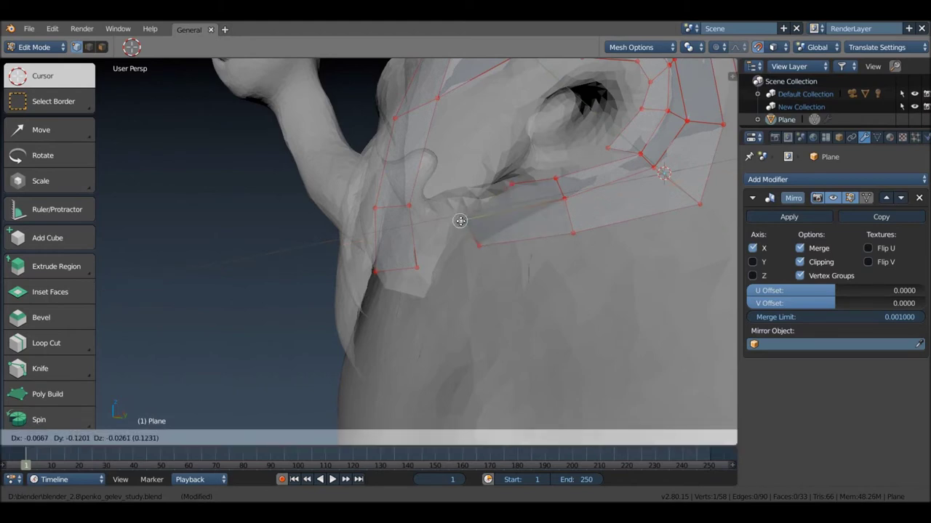
left_click(482, 218)
middle_click_drag(482, 219, 511, 179)
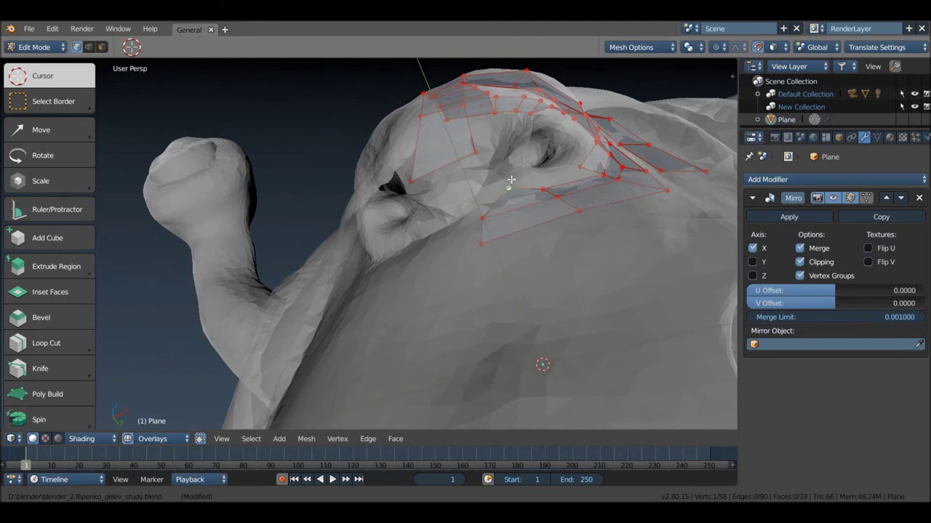
key("g")
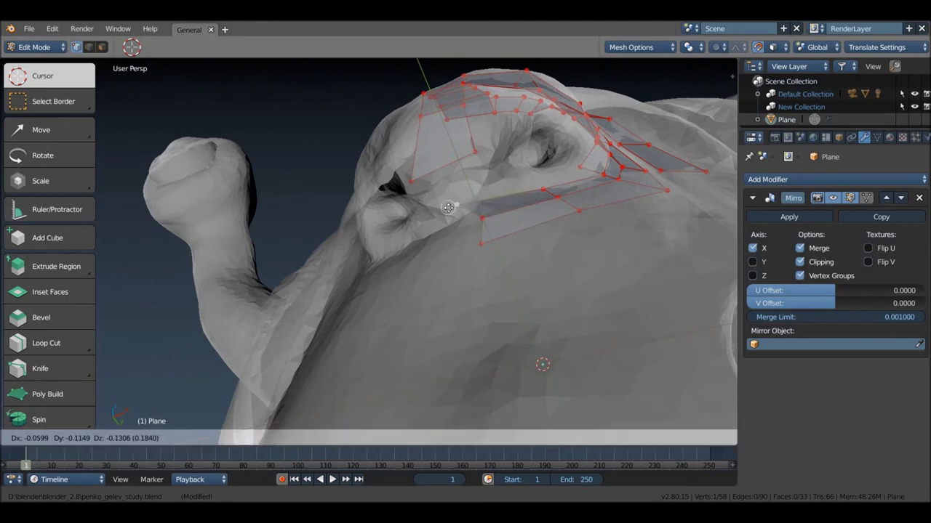
left_click(461, 206)
mouse_move(478, 204)
middle_mouse_down()
mouse_move(489, 214)
mouse_move(485, 231)
middle_mouse_up()
scroll(488, 214, "up", 3)
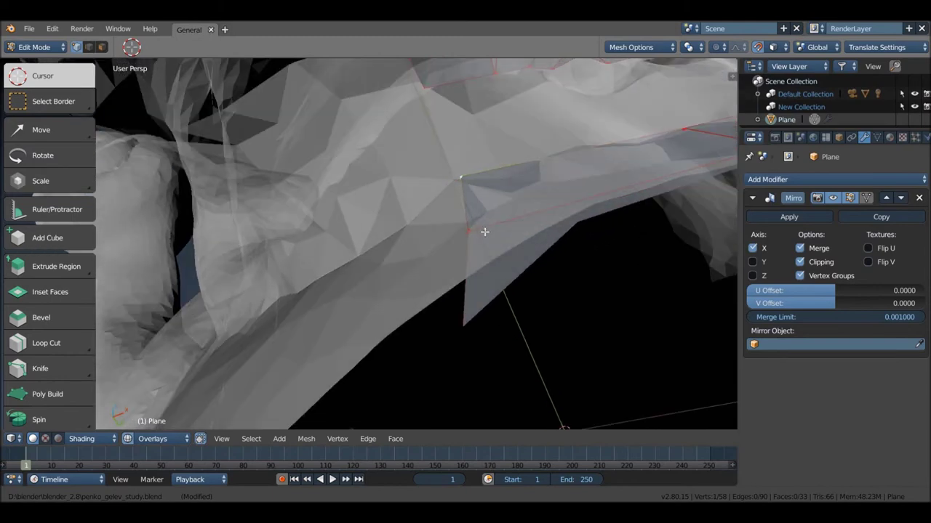
key("g")
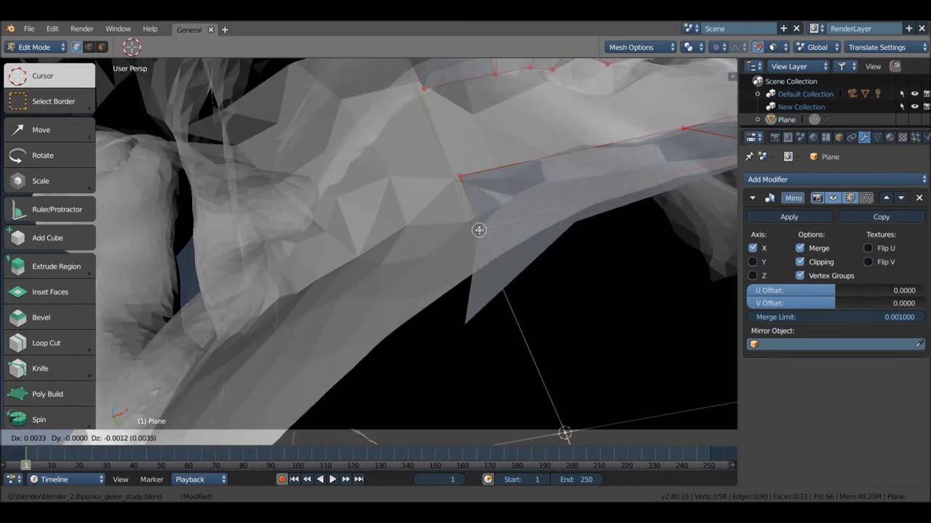
left_click(487, 224)
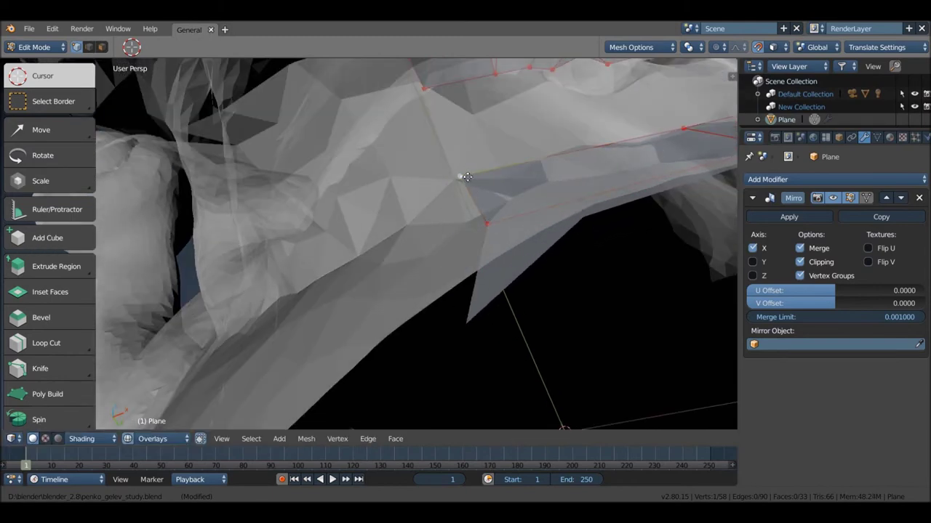
Step: Snap the remaining strip vertices, upper and lower, onto the sculpt surface
key("g")
left_click(469, 186)
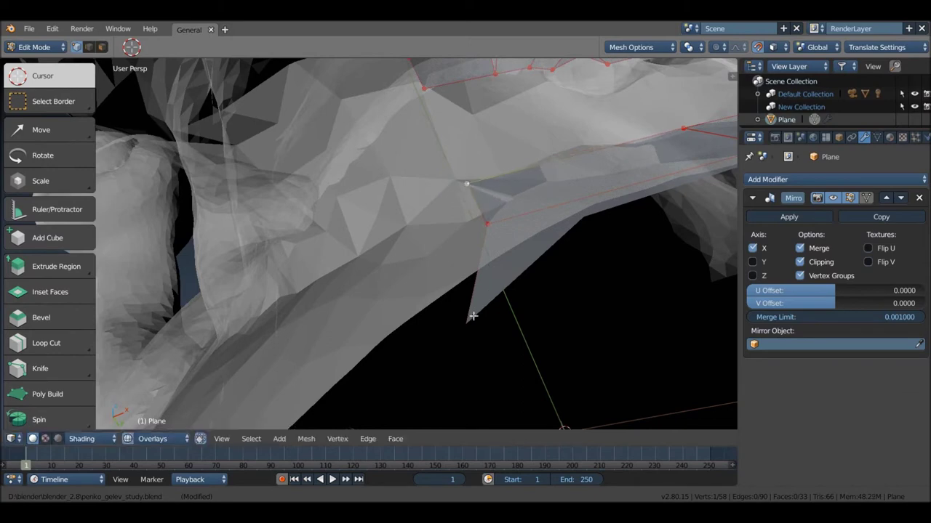
scroll(526, 163, "down", 3)
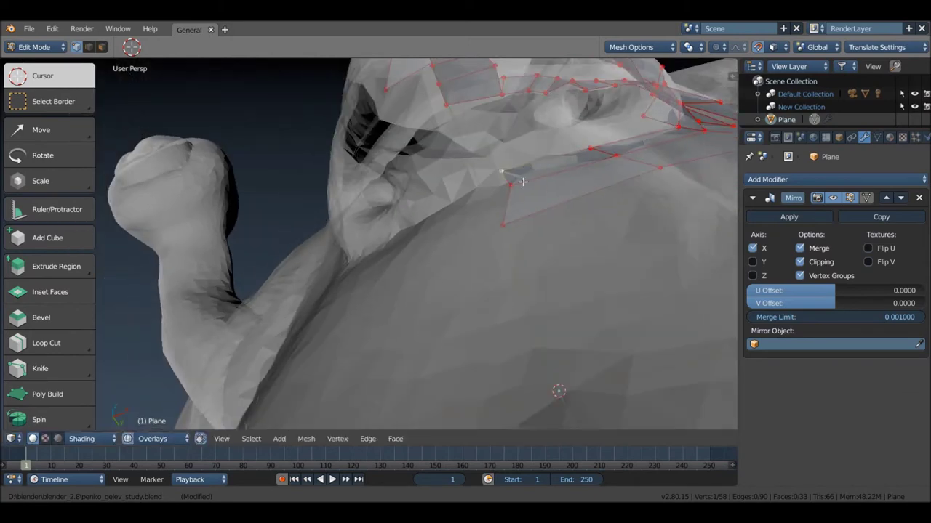
key("g")
left_click(482, 193)
key("g")
left_click(481, 181)
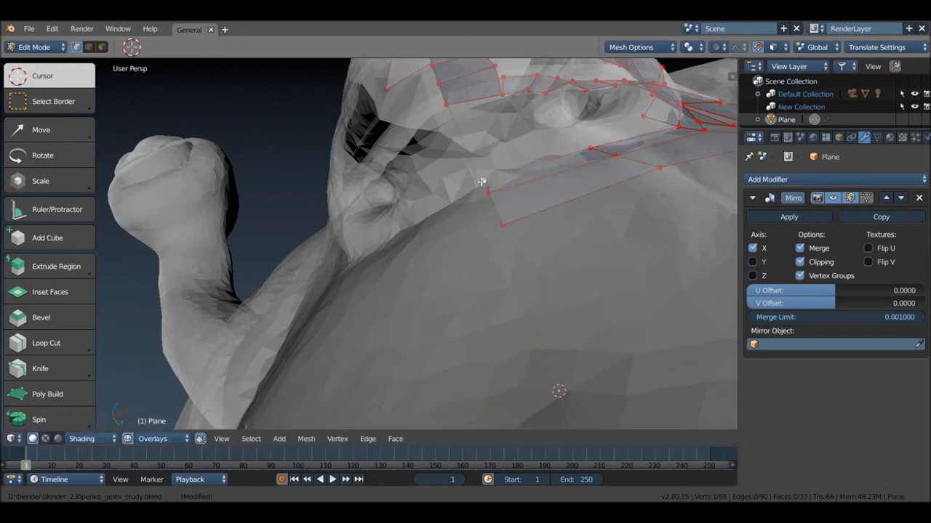
key("g")
left_click(476, 173)
left_click(503, 225)
key("g")
left_click(501, 231)
mouse_move(554, 194)
middle_mouse_down()
mouse_move(555, 307)
mouse_move(565, 191)
mouse_move(560, 228)
mouse_move(597, 213)
mouse_move(557, 175)
middle_mouse_up()
Step: Cut a new edge loop across the strip and slide it into position
key("ctrl+r")
left_click(563, 177)
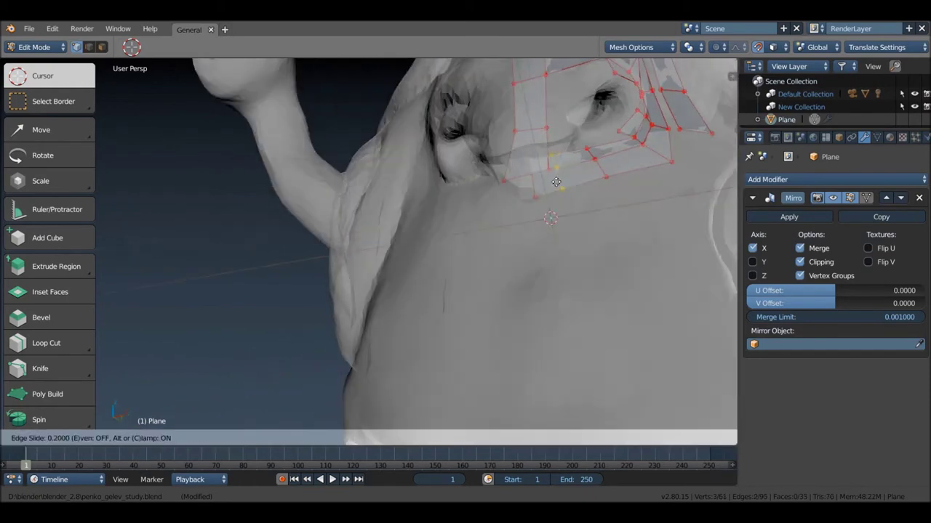
left_click(553, 185)
mouse_move(578, 188)
middle_mouse_down()
mouse_move(575, 157)
mouse_move(550, 166)
middle_mouse_up()
scroll(555, 180, "up", 2)
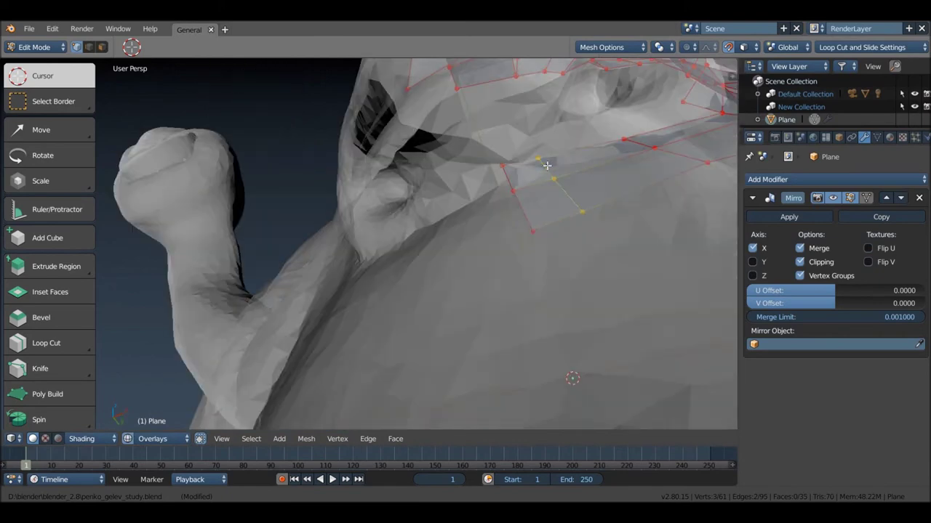
key("g")
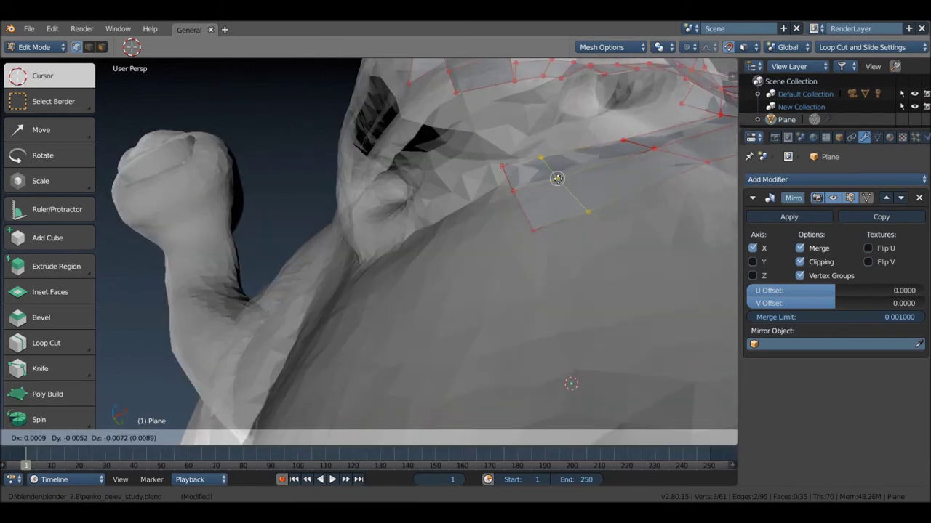
left_click(557, 178)
mouse_move(557, 178)
middle_mouse_down()
mouse_move(597, 152)
mouse_move(566, 168)
middle_mouse_up()
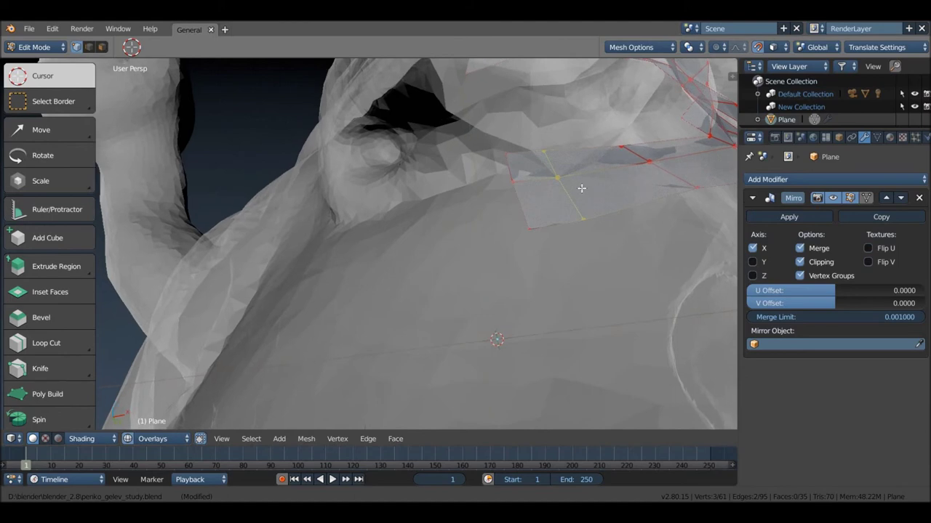
scroll(522, 164, "down", 5)
scroll(531, 149, "up", 5)
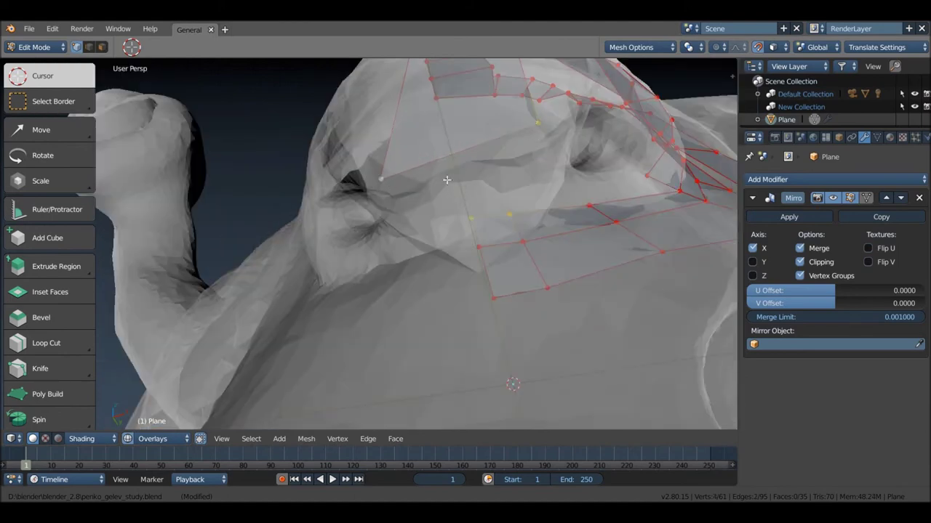
Step: Fill a face between the selected edges and cut another loop across the new faces
key("f")
scroll(473, 173, "down", 5)
middle_click_drag(473, 173, 483, 158)
scroll(478, 171, "up", 5)
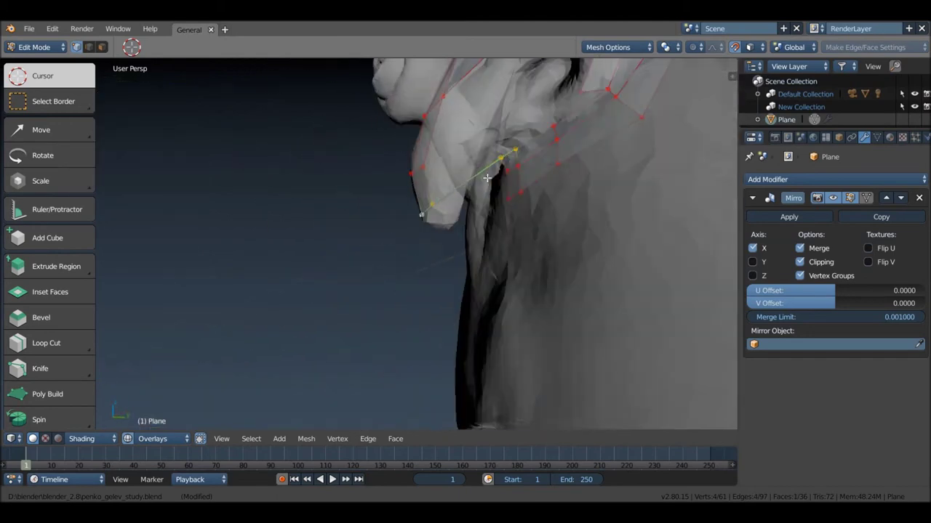
key("ctrl+r")
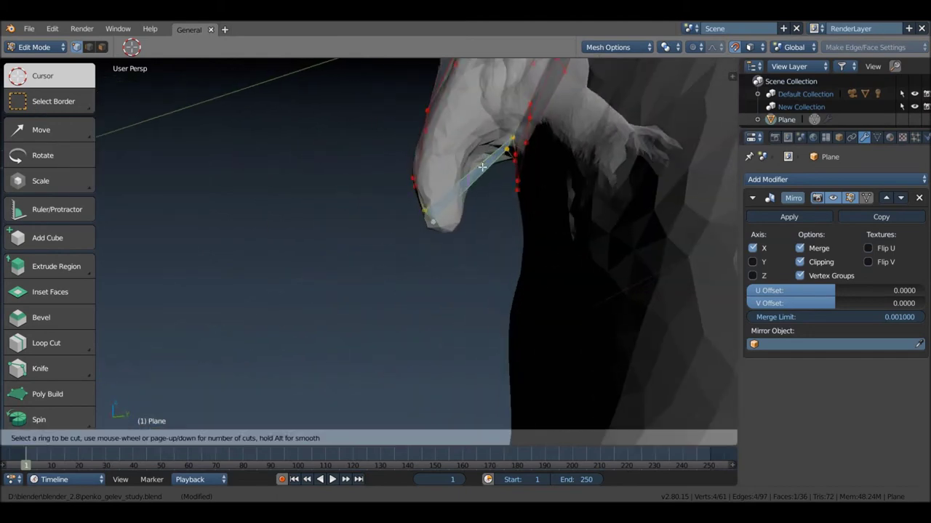
left_click(482, 165)
left_click(509, 149)
mouse_move(509, 149)
middle_mouse_down()
mouse_move(519, 146)
mouse_move(474, 139)
middle_mouse_up()
right_click_drag(473, 139, 470, 131)
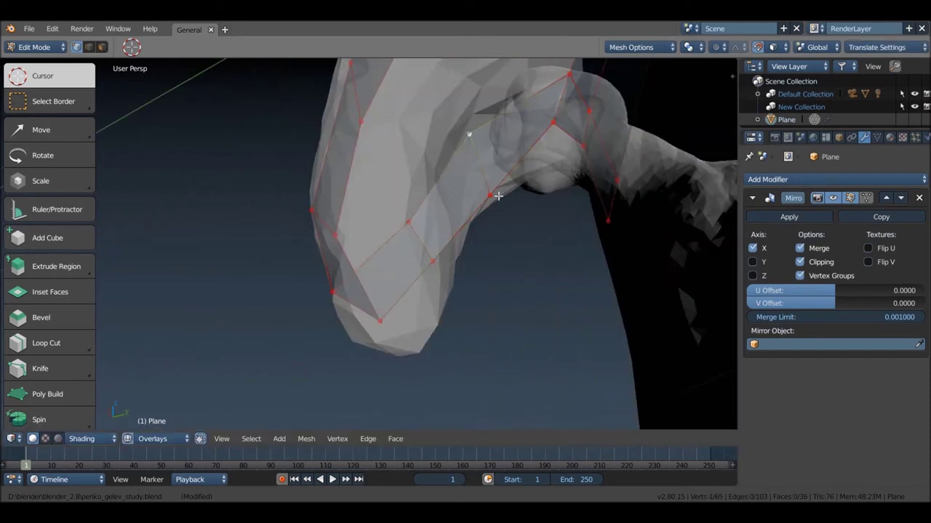
Step: Place two vertices on the surface and extrude the lone vertex below to join the mesh
key("g")
left_click(426, 208)
key("g")
left_click(441, 249)
mouse_move(441, 250)
middle_mouse_down()
mouse_move(455, 196)
mouse_move(469, 222)
mouse_move(459, 202)
mouse_move(455, 250)
middle_mouse_up()
mouse_move(374, 257)
middle_mouse_down()
mouse_move(457, 252)
mouse_move(440, 271)
mouse_move(452, 249)
mouse_move(499, 228)
mouse_move(540, 239)
mouse_move(529, 252)
mouse_move(560, 218)
mouse_move(523, 240)
mouse_move(536, 237)
middle_mouse_up()
left_click(569, 219)
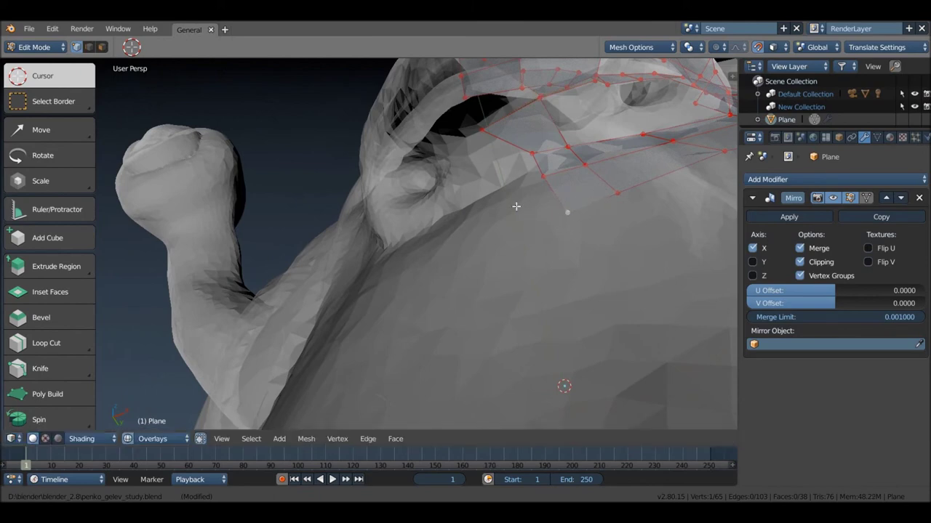
key("e")
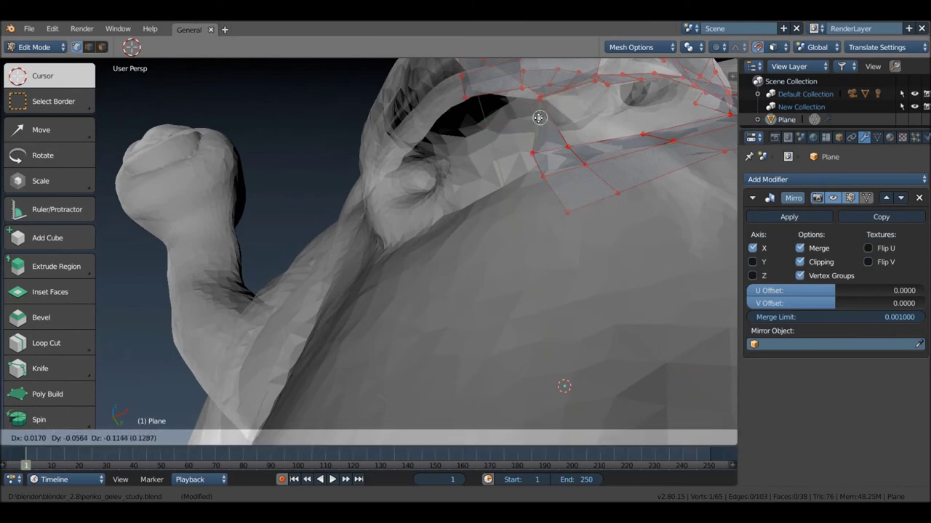
left_click(520, 117)
mouse_move(520, 118)
middle_mouse_down()
mouse_move(540, 109)
mouse_move(563, 126)
mouse_move(499, 65)
mouse_move(509, 214)
middle_mouse_up()
Step: Reposition several vertices over the nose so the new faces follow the sculpt
key("g")
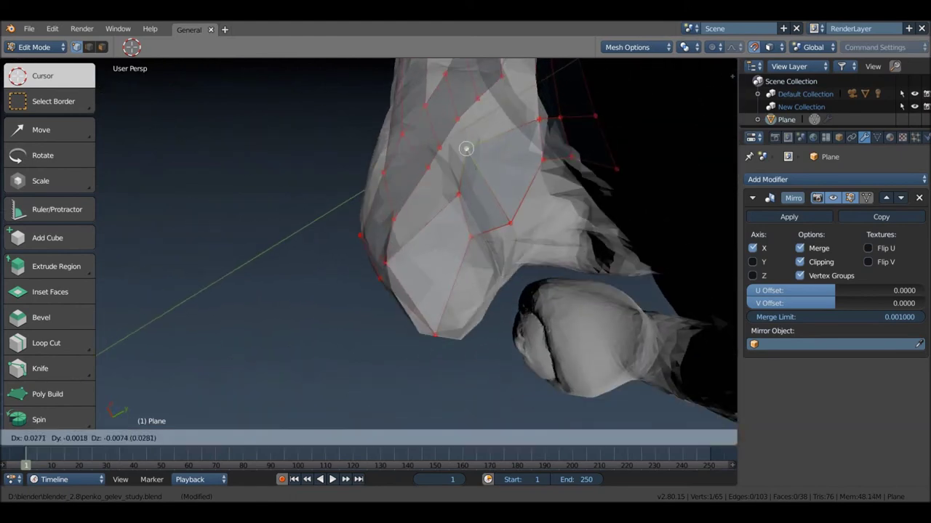
left_click(512, 223)
key("g")
left_click(493, 181)
right_click(458, 195)
key("g")
left_click(446, 185)
right_click(472, 237)
key("g")
left_click(438, 201)
mouse_move(439, 202)
middle_mouse_down()
mouse_move(543, 161)
mouse_move(503, 162)
mouse_move(536, 121)
mouse_move(512, 167)
middle_mouse_up()
Step: Cut a loop across the nose faces and pull its vertices toward the nose tip
key("ctrl+r")
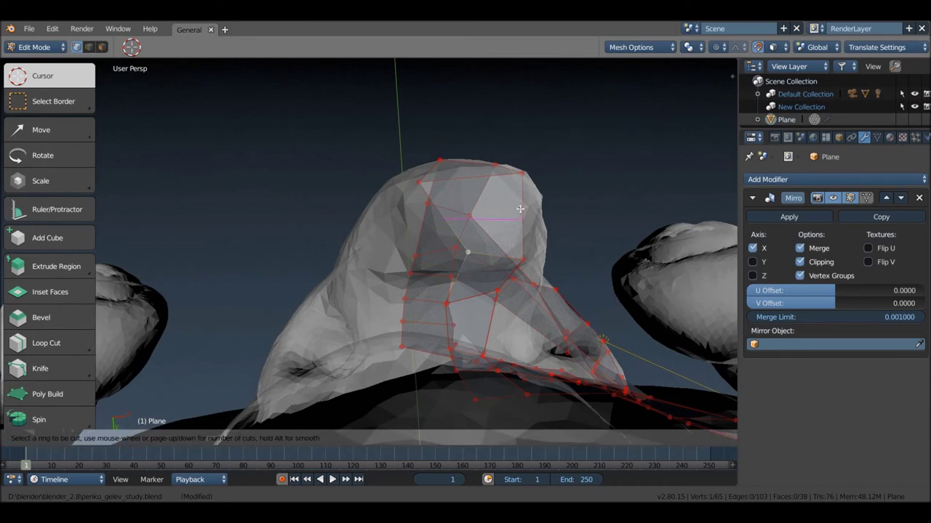
left_click(520, 209)
right_click(449, 200)
key("g")
left_click(522, 205)
key("g")
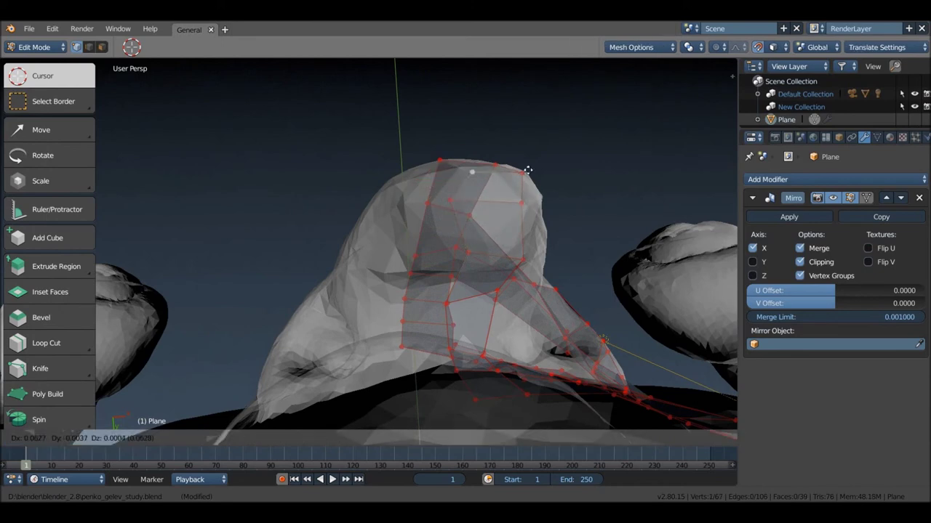
left_click(529, 170)
key("g")
left_click(490, 202)
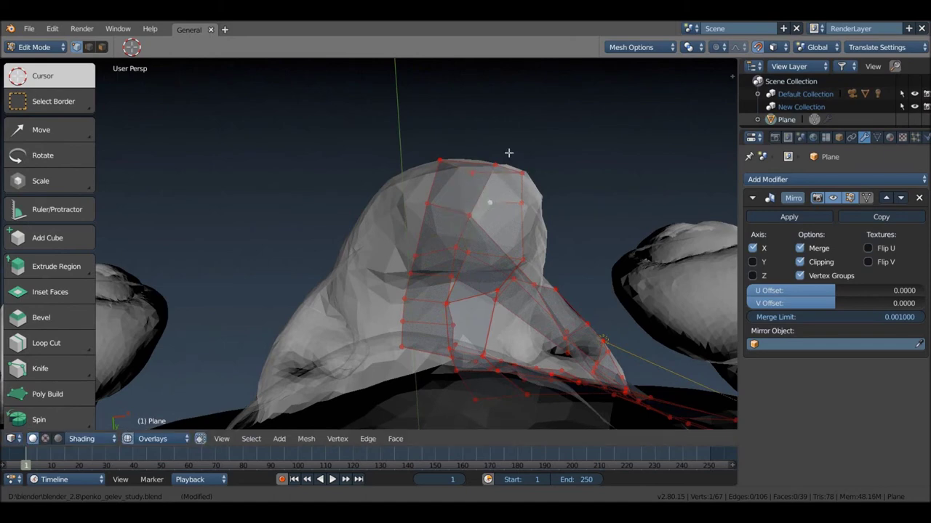
scroll(466, 239, "up", 5)
Step: Refine the nose vertex positions from side angles so the mesh hugs the form
mouse_move(466, 239)
middle_mouse_down()
mouse_move(426, 201)
mouse_move(457, 145)
mouse_move(511, 116)
middle_mouse_up()
key("g")
left_click(509, 284)
key("g")
left_click(475, 256)
middle_click_drag(475, 256, 523, 268)
key("g")
left_click(523, 268)
key("g")
left_click(496, 242)
mouse_move(564, 241)
middle_mouse_down()
mouse_move(575, 309)
mouse_move(490, 250)
middle_mouse_up()
Step: Knife-cut a new edge across a face between two opposite vertices
key("k")
left_click(484, 293)
left_click(443, 272)
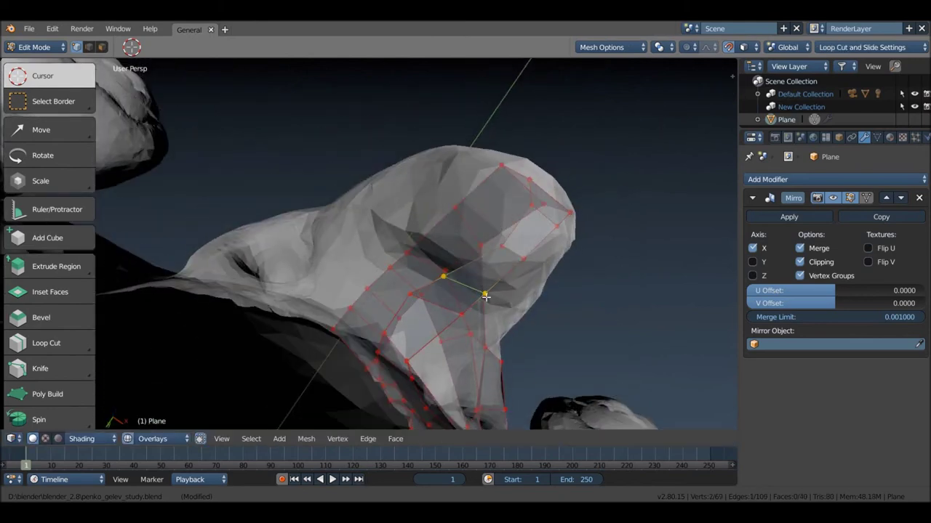
key("Return")
mouse_move(446, 277)
middle_mouse_down()
mouse_move(475, 282)
mouse_move(551, 220)
middle_mouse_up()
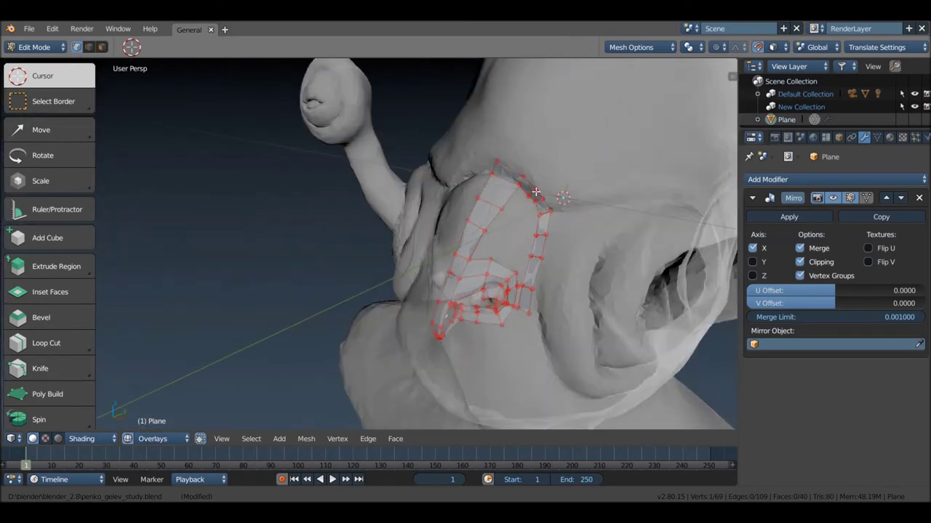
scroll(548, 213, "up", 2)
middle_click_drag(552, 225, 483, 196)
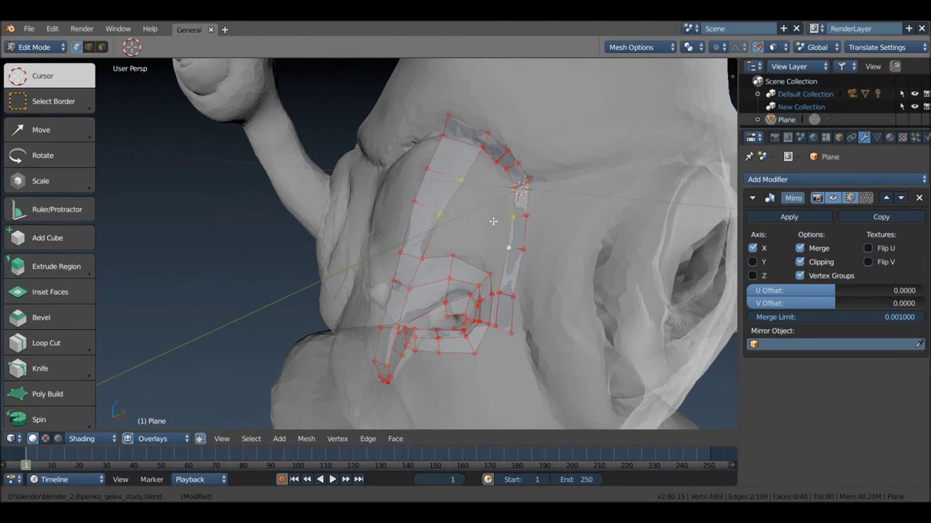
Step: Fill a face from four vertices, split it with a centered loop, and move the loop into place
key("f")
scroll(493, 218, "up", 3)
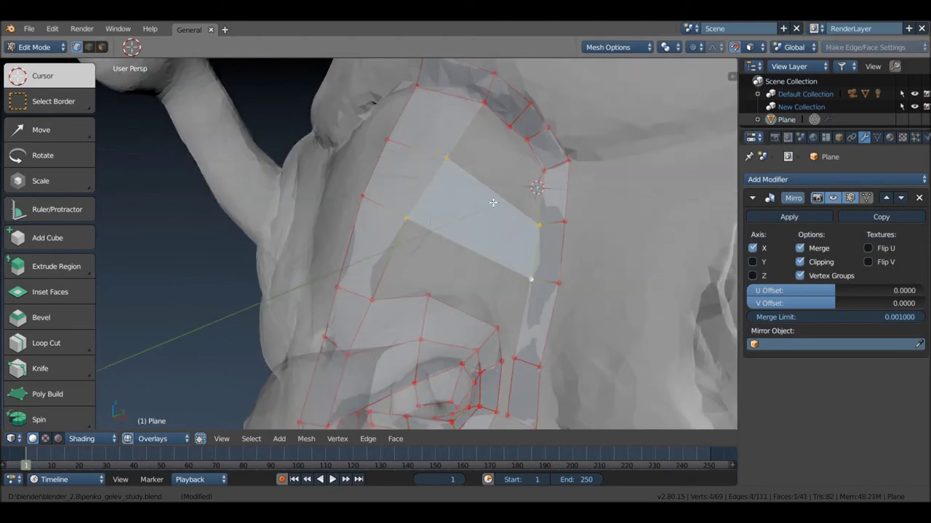
key("ctrl+r")
left_click(493, 202)
right_click(493, 202)
mouse_move(493, 202)
middle_mouse_down()
mouse_move(513, 210)
mouse_move(494, 207)
middle_mouse_up()
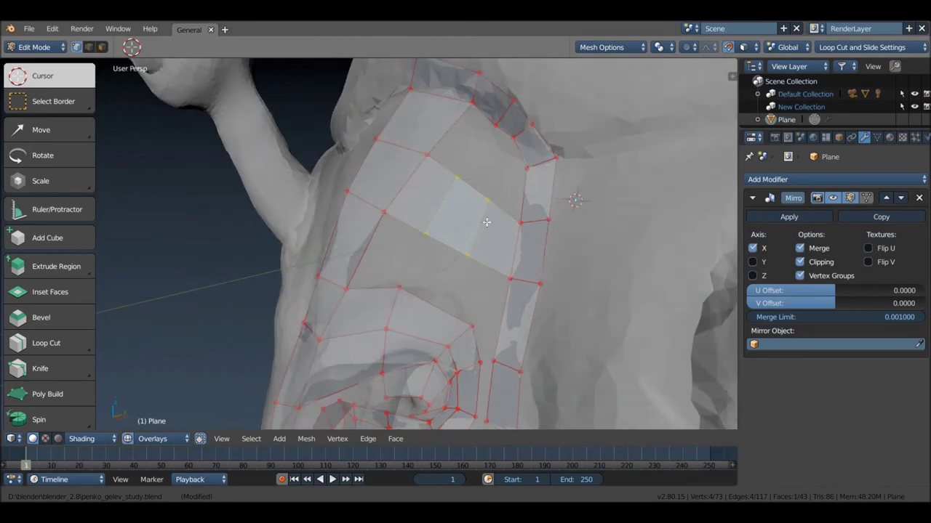
key("g")
left_click(489, 208)
mouse_move(488, 208)
middle_mouse_down()
mouse_move(495, 193)
mouse_move(502, 224)
middle_mouse_up()
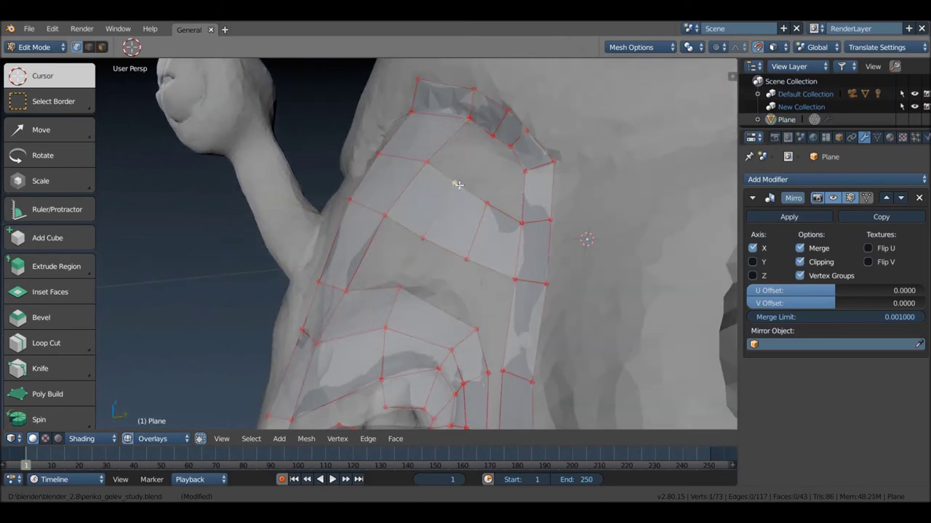
Step: Fill three more faces along the cheek strip
key("f")
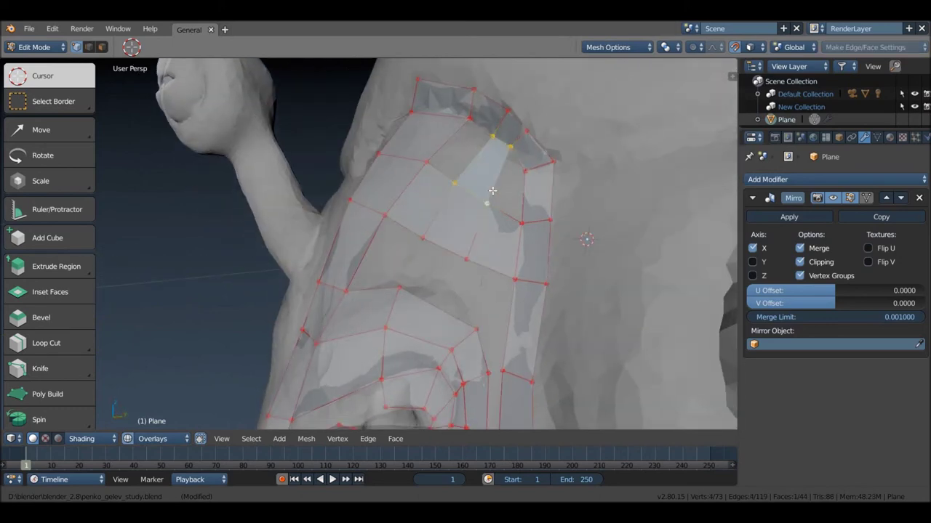
key("f")
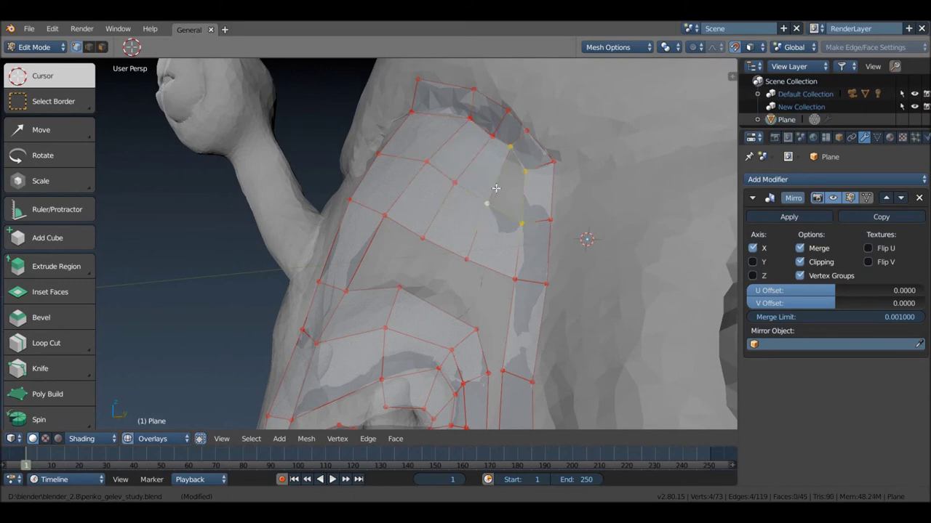
key("f")
mouse_move(485, 260)
middle_mouse_down()
mouse_move(480, 234)
mouse_move(454, 203)
middle_mouse_up()
left_click(412, 214)
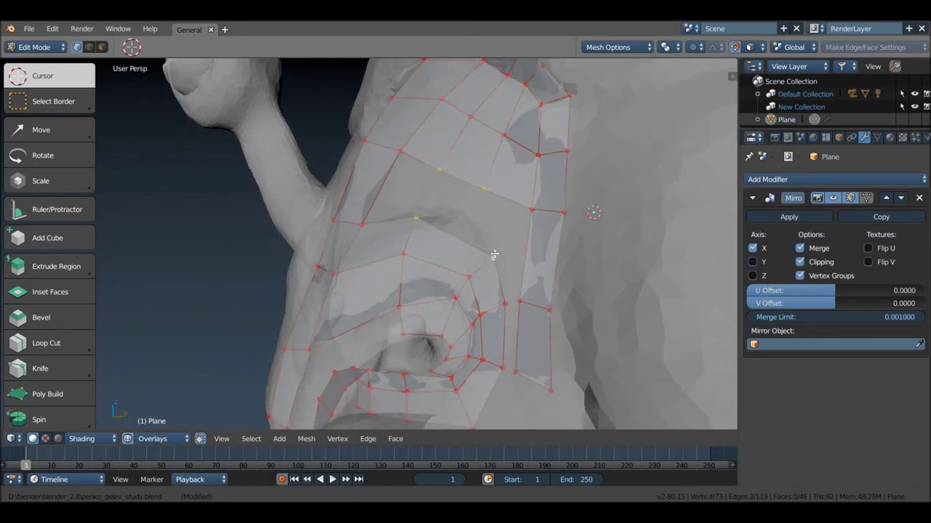
Step: Fill another face, adjust a vertex, and fill a face at the upper left
key("f")
key("g")
left_click(478, 229)
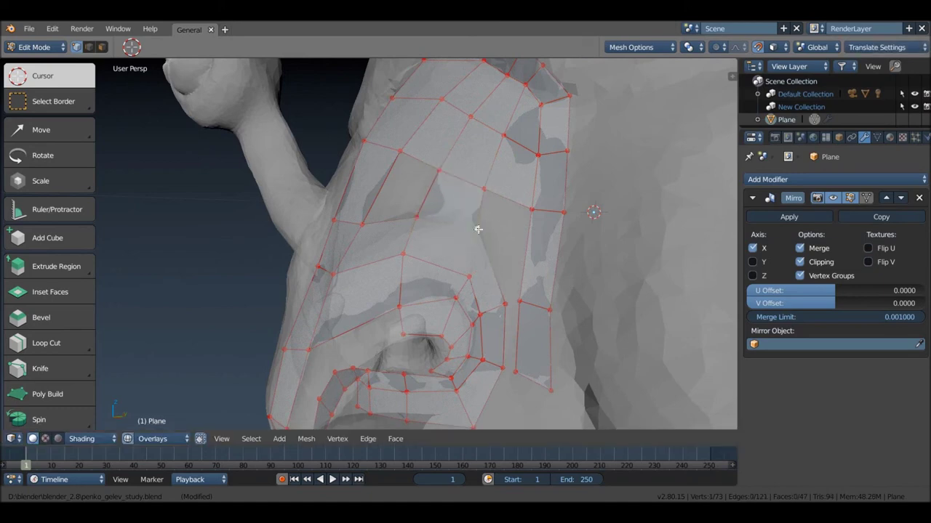
key("f")
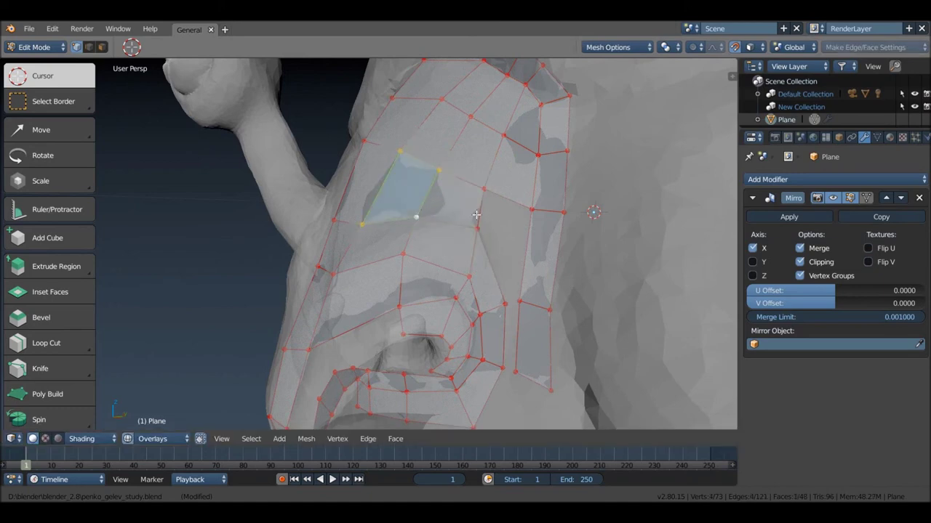
left_click(476, 215, "alt")
left_click(506, 306)
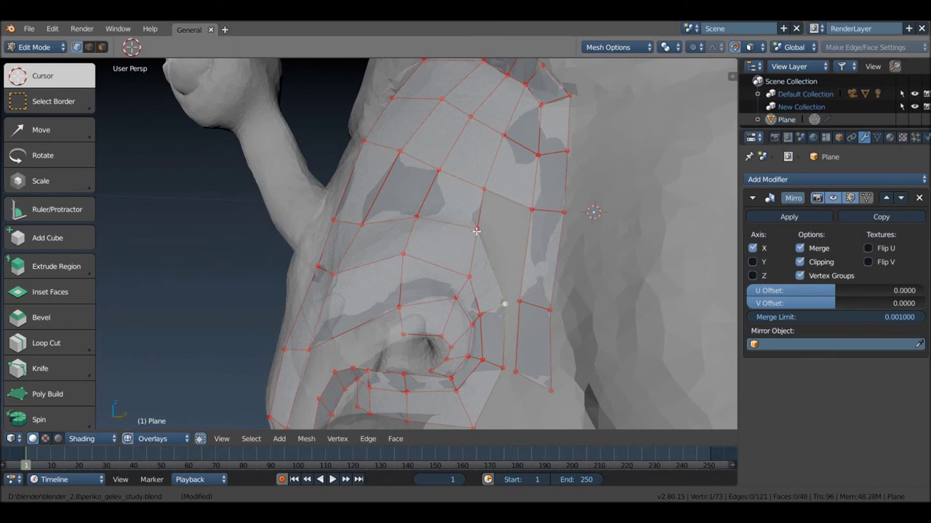
Step: Cut a new edge loop across the cheek face and reposition one of its vertices
key("ctrl+r")
left_click(542, 261)
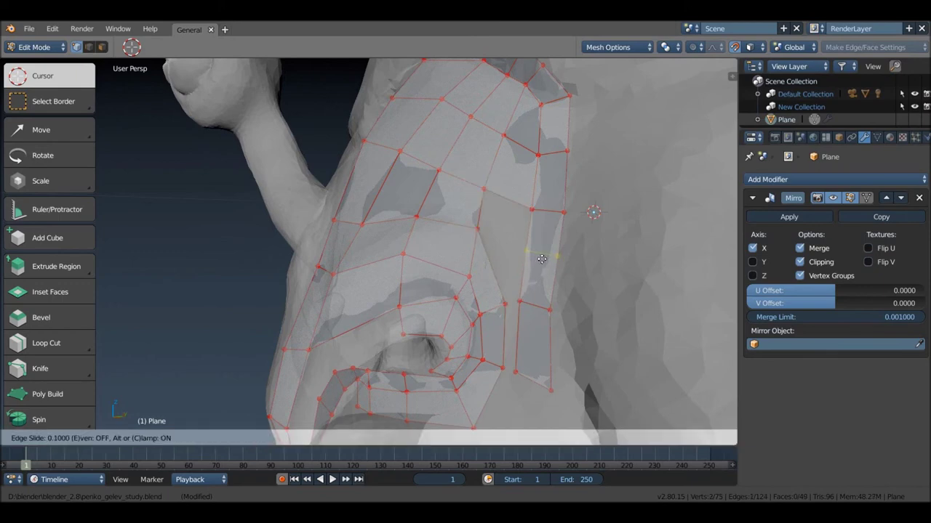
left_click(542, 258)
left_click(527, 249)
key("g")
left_click(527, 249)
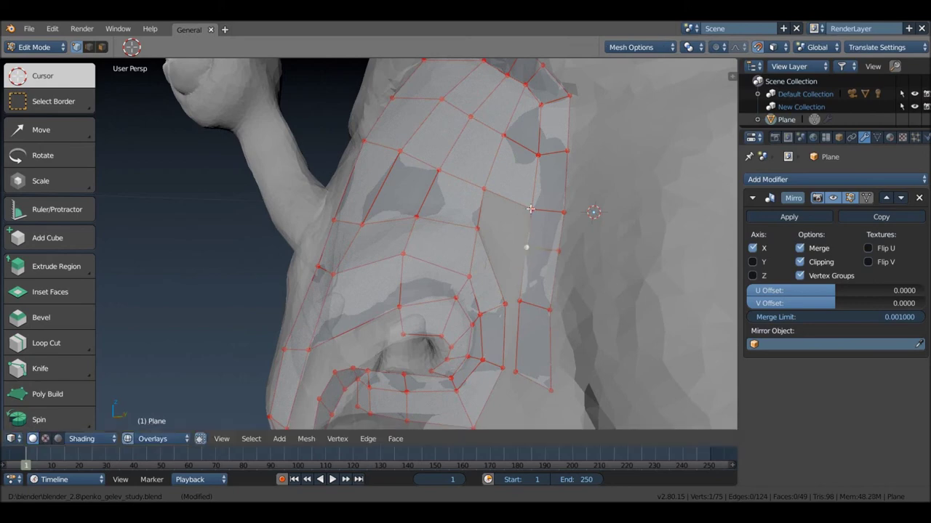
Step: Fill the remaining gaps beside the nose, including the upper gap, with new quads
key("f")
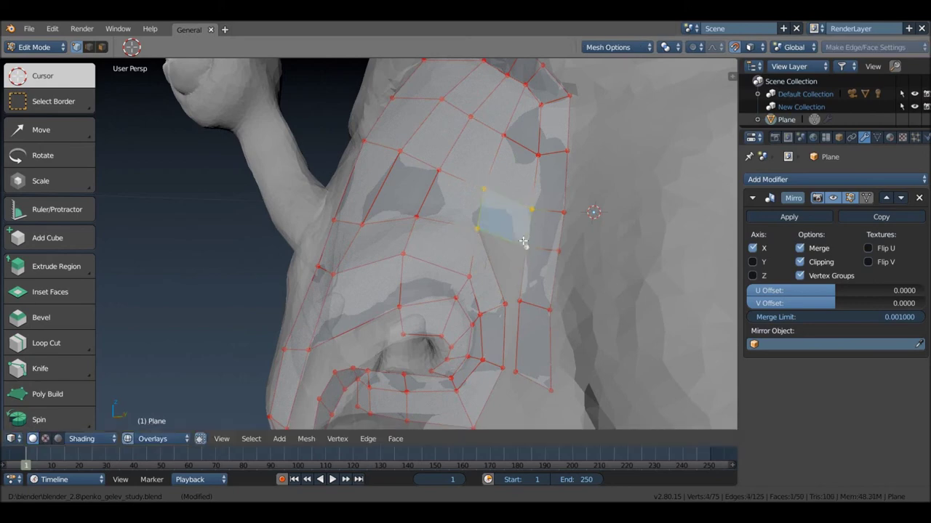
key("alt+a")
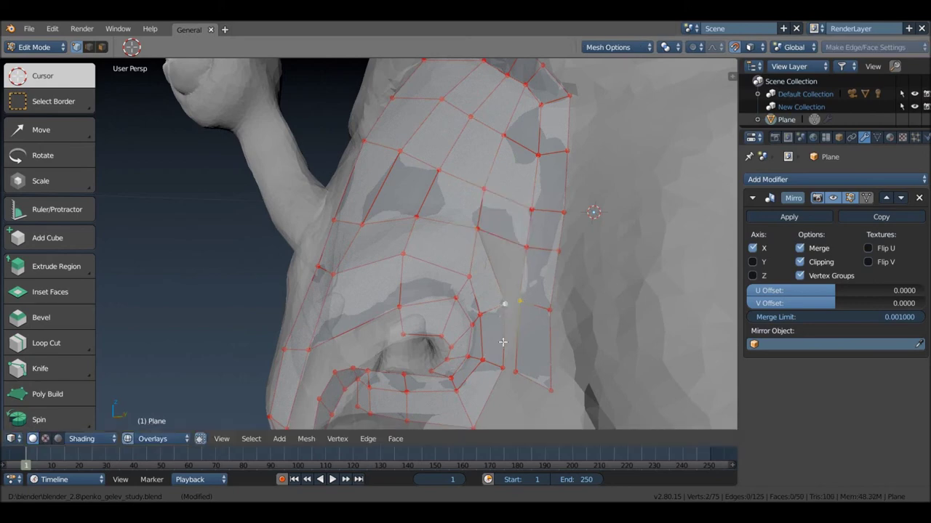
key("ctrl+z")
key("f")
mouse_move(516, 251)
middle_mouse_down()
mouse_move(533, 221)
mouse_move(478, 227)
middle_mouse_up()
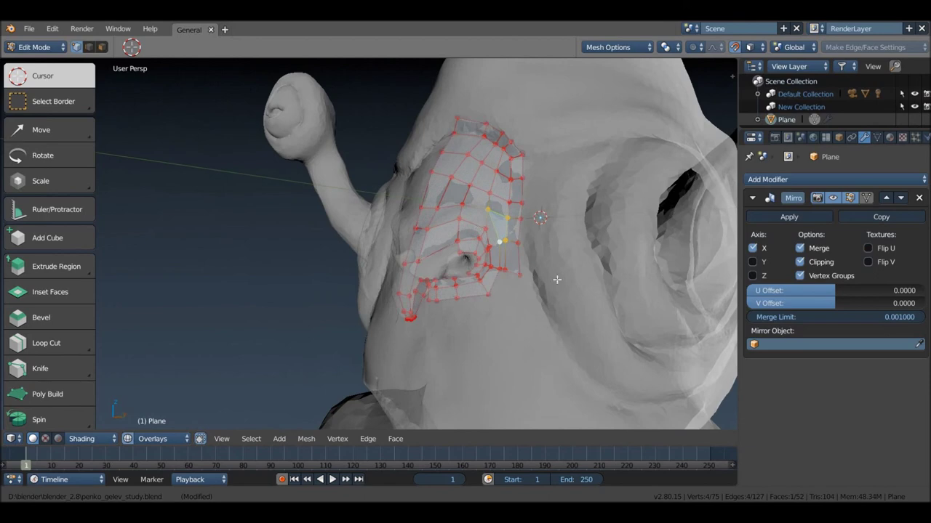
left_click_drag(519, 280, 528, 276)
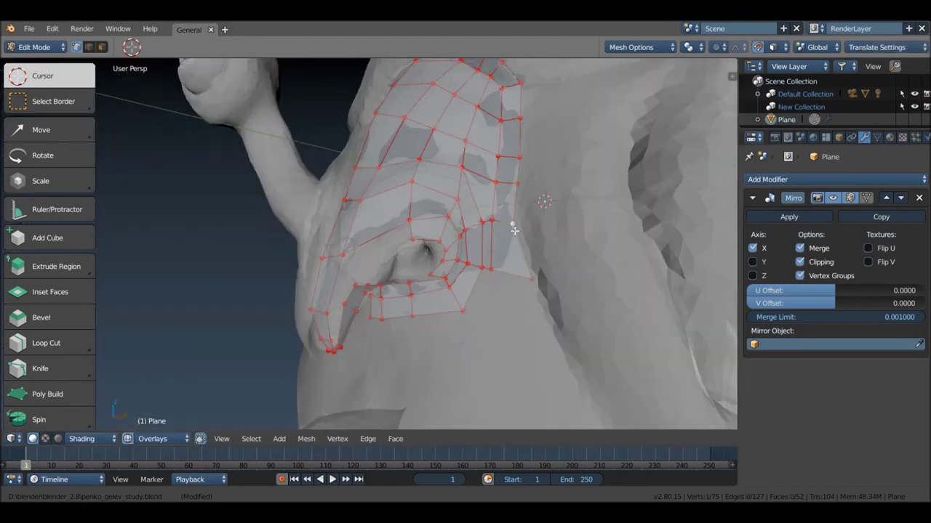
Step: Reposition three cheek vertices so they sit on the sculpt surface
key("g")
left_click(519, 236)
key("g")
left_click(501, 218)
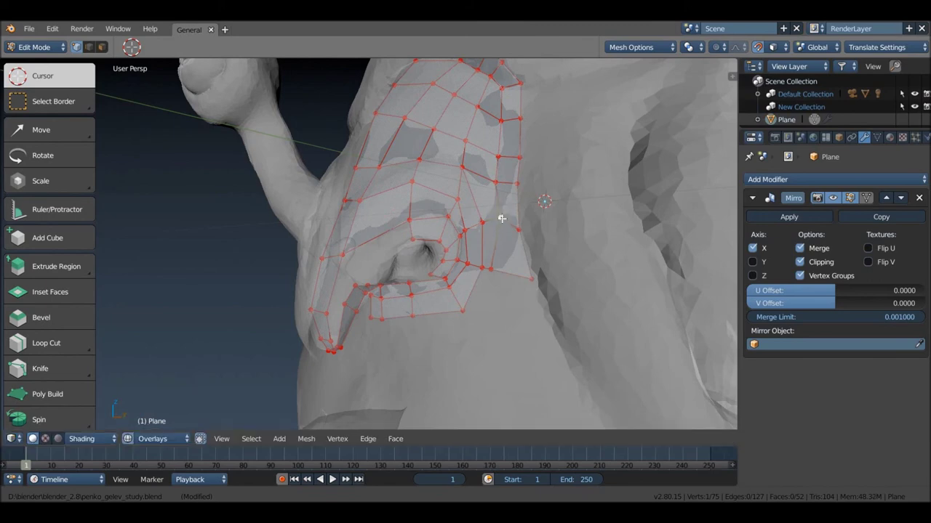
key("g")
left_click(503, 273)
Step: Extrude a strip of faces from the brow edge toward the eye socket
mouse_move(505, 229)
middle_mouse_down()
mouse_move(499, 251)
mouse_move(476, 251)
mouse_move(485, 249)
mouse_move(477, 259)
middle_mouse_up()
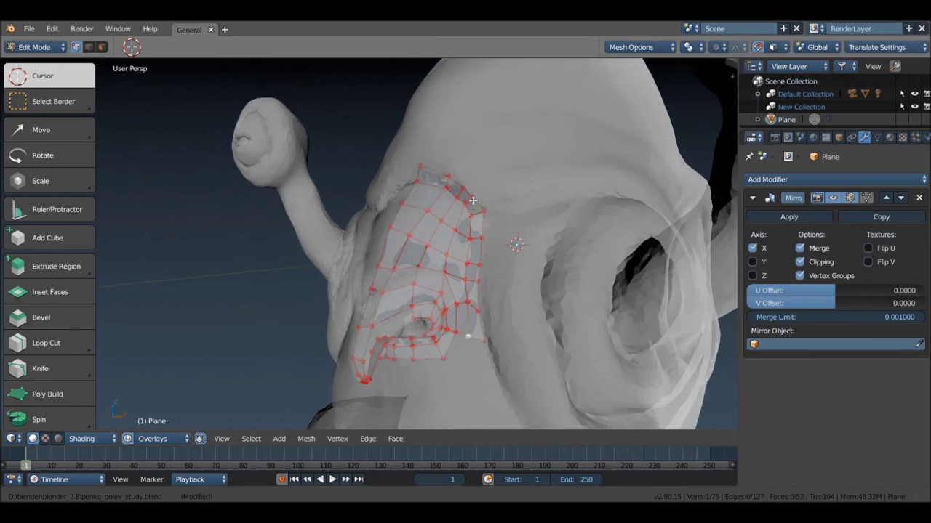
mouse_move(472, 179)
middle_mouse_down()
mouse_move(469, 191)
mouse_move(469, 174)
mouse_move(525, 177)
middle_mouse_up()
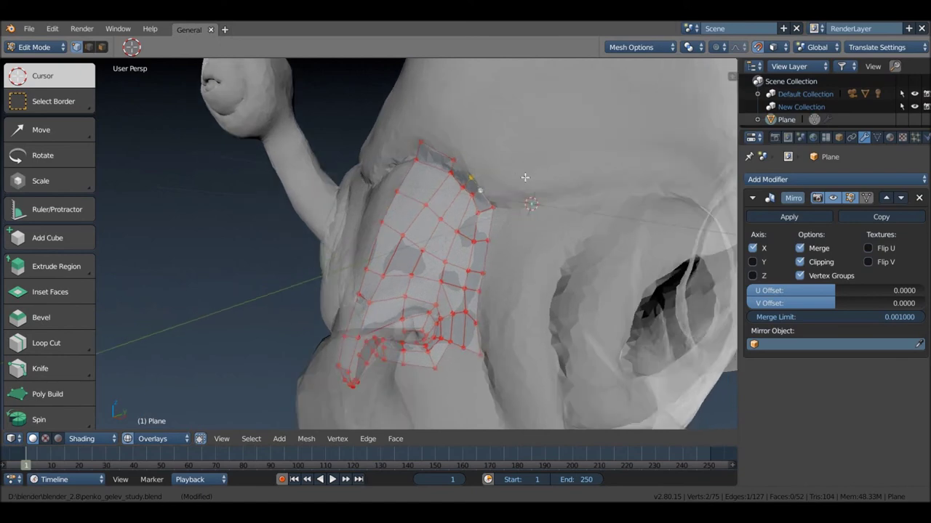
right_click(531, 159, "ctrl")
mouse_move(558, 163)
middle_mouse_down()
mouse_move(547, 184)
mouse_move(590, 189)
mouse_move(539, 192)
middle_mouse_up()
right_click(559, 166, "ctrl")
right_click(565, 182, "ctrl")
right_click(622, 237, "ctrl")
middle_click_drag(621, 237, 567, 189)
Step: Continue the edge chain over the socket top and down its outer rim, reaching 64 faces
right_click(532, 168, "ctrl")
right_click(530, 261, "ctrl")
middle_click_drag(530, 264, 531, 158)
right_click(531, 157, "ctrl")
right_click(527, 227, "ctrl")
right_click(505, 312, "ctrl")
mouse_move(506, 312)
middle_mouse_down()
mouse_move(592, 239)
mouse_move(576, 212)
mouse_move(511, 216)
mouse_move(584, 230)
mouse_move(509, 228)
mouse_move(531, 261)
mouse_move(514, 270)
middle_mouse_up()
left_click(459, 311, "ctrl")
Step: Add three more faces down the far side, filling the arch top, for 67 faces
left_click(394, 311, "ctrl")
middle_click_drag(395, 311, 458, 291)
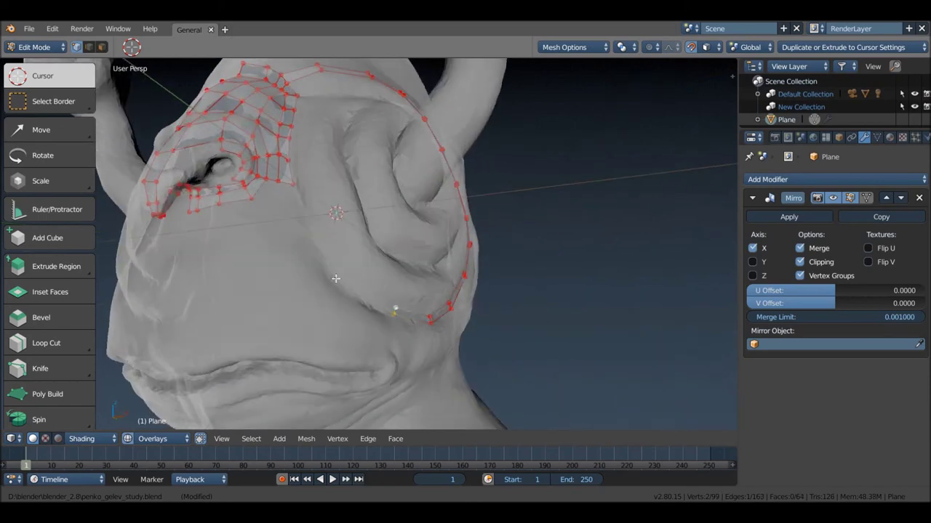
right_click(336, 256, "ctrl")
right_click(312, 211, "ctrl")
mouse_move(302, 160)
middle_mouse_down()
mouse_move(312, 207)
mouse_move(310, 197)
mouse_move(284, 193)
middle_mouse_up()
mouse_move(407, 205)
middle_mouse_down()
mouse_move(337, 214)
mouse_move(396, 211)
middle_mouse_up()
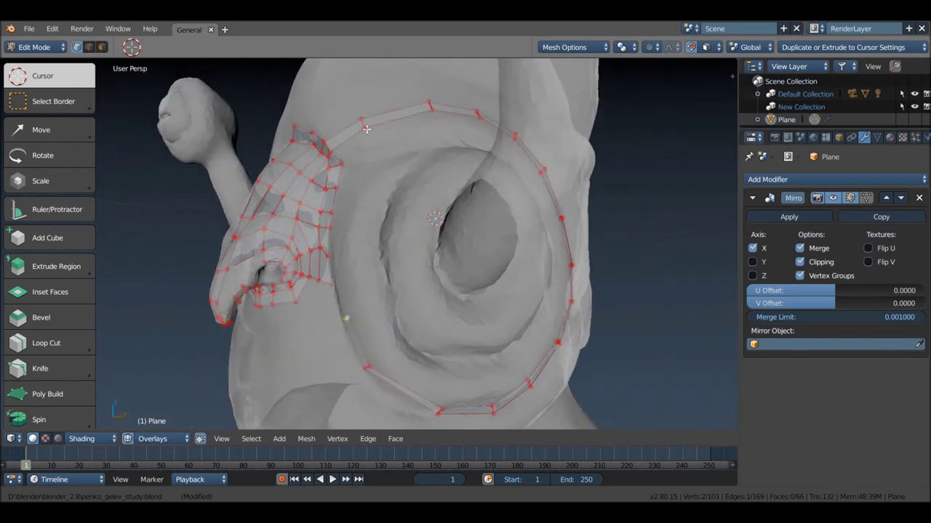
middle_click_drag(437, 118, 436, 137)
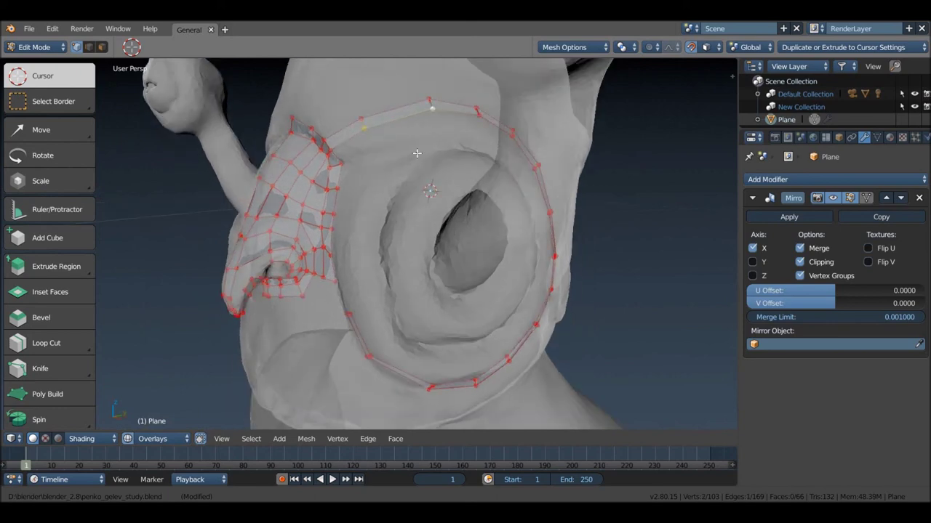
Step: Reshape the top vertices of the eye-socket ring to fit the sculpt
key("g")
left_click(393, 156)
key("g")
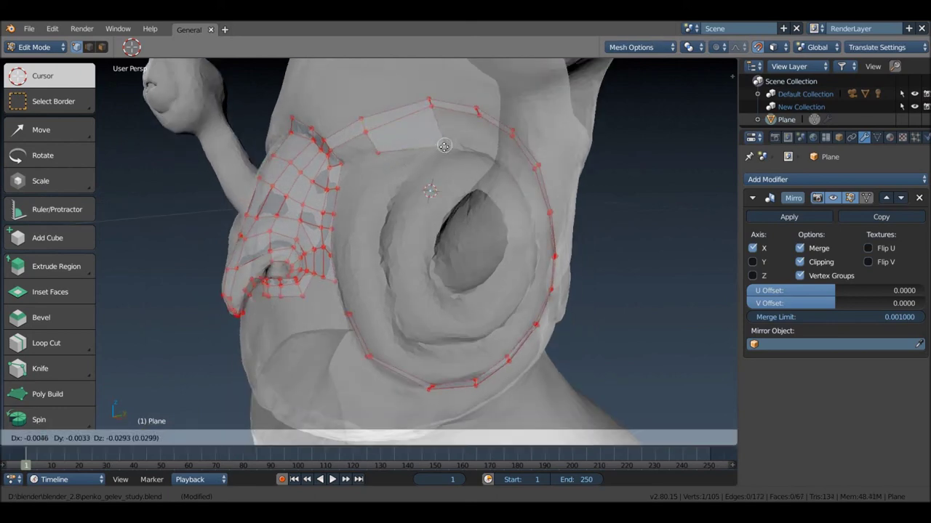
left_click(442, 148)
middle_click_drag(434, 107, 457, 125)
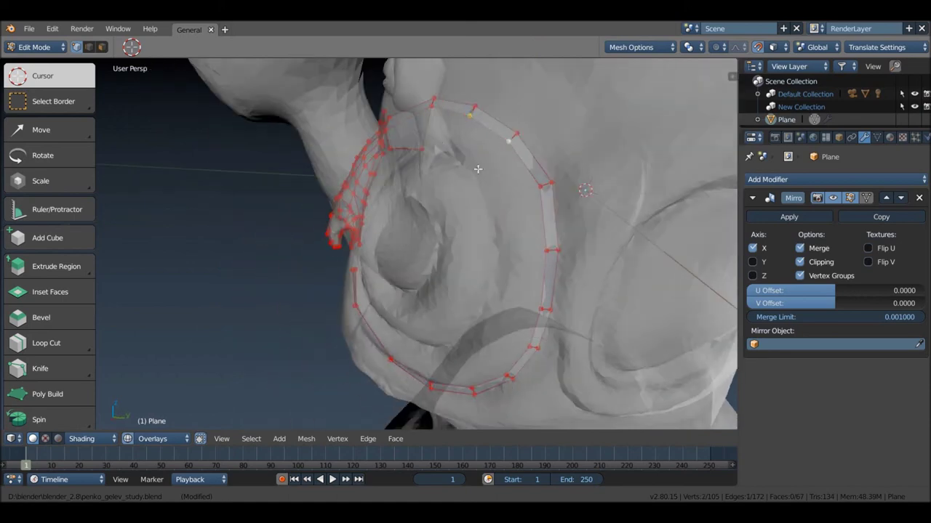
mouse_move(468, 173)
middle_mouse_down()
mouse_move(473, 150)
mouse_move(482, 163)
middle_mouse_up()
key("g")
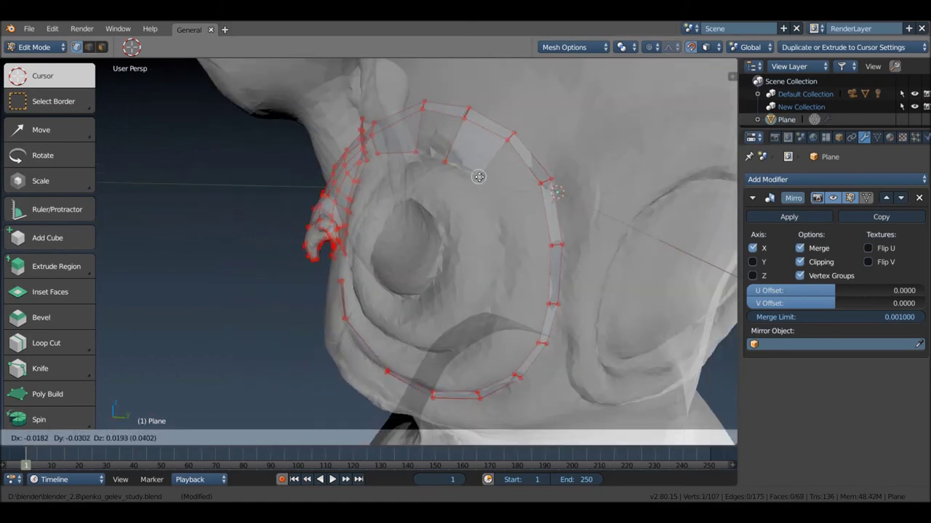
left_click(474, 175)
key("g")
left_click(443, 155)
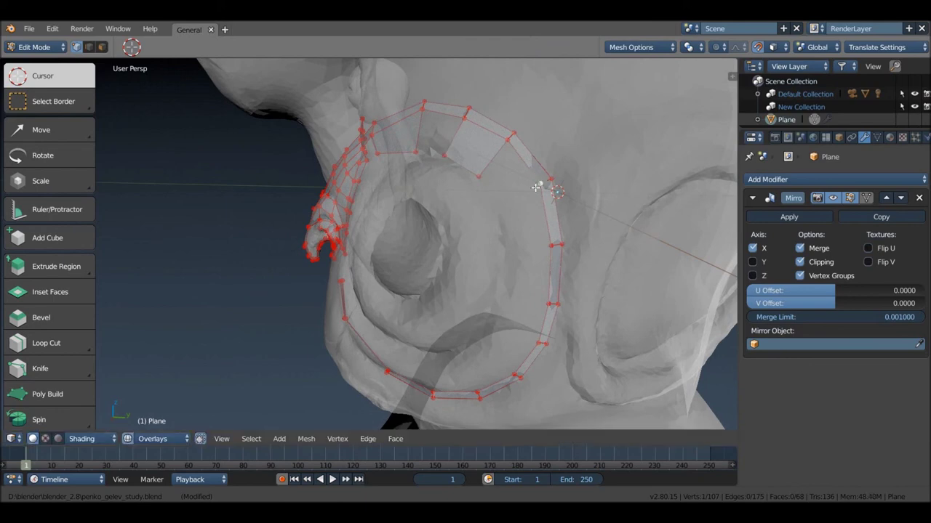
Step: Extrude a first inner vertex from the ring and lower it into place
middle_click_drag(521, 181, 525, 160)
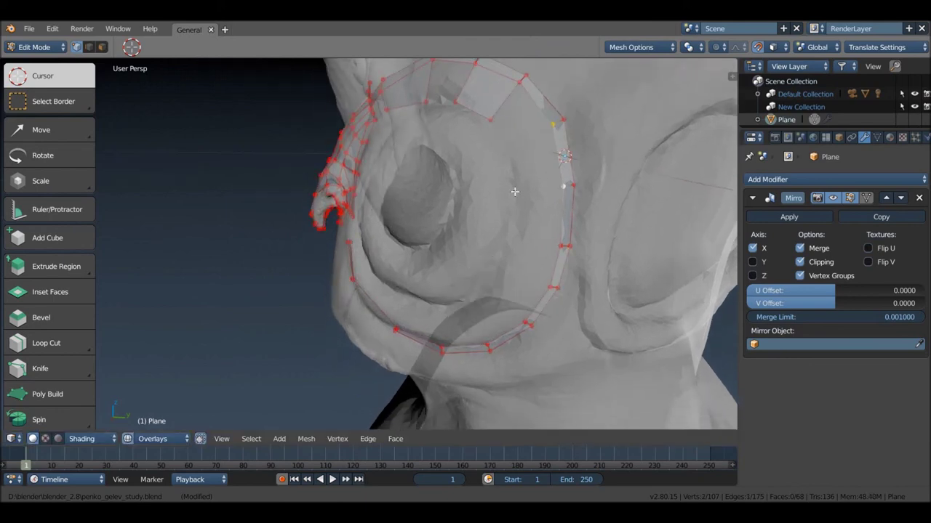
right_click(513, 179, "ctrl")
key("g")
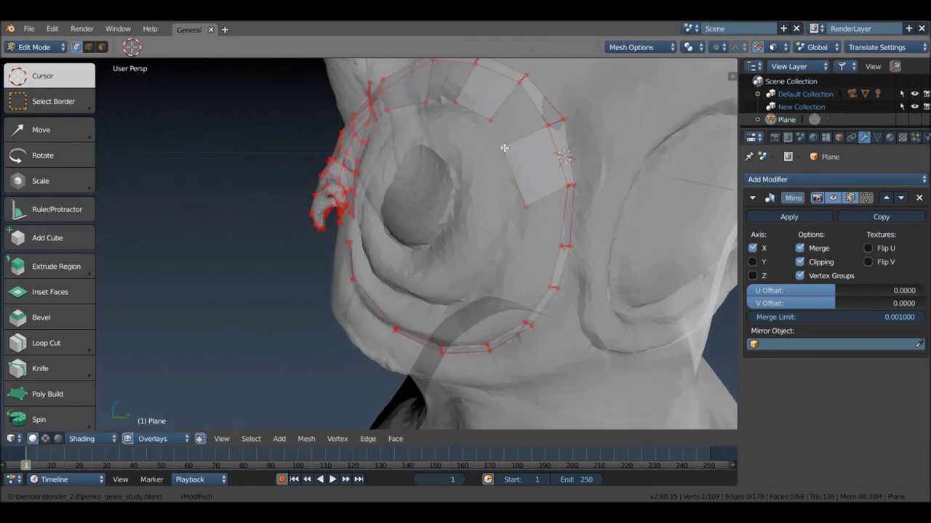
left_click(509, 198)
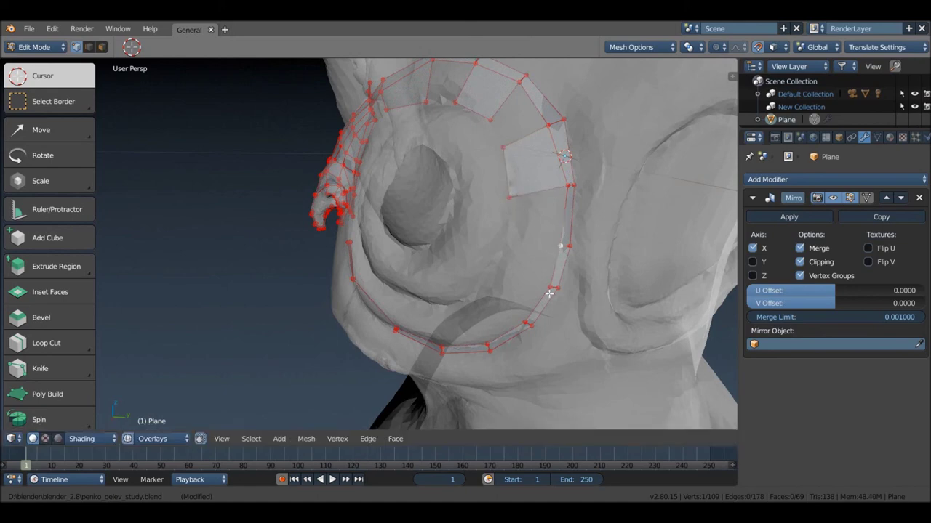
Step: Extrude a second inner vertex and fine-tune its position on the ring
middle_click_drag(517, 236, 531, 198)
right_click(535, 173, "ctrl")
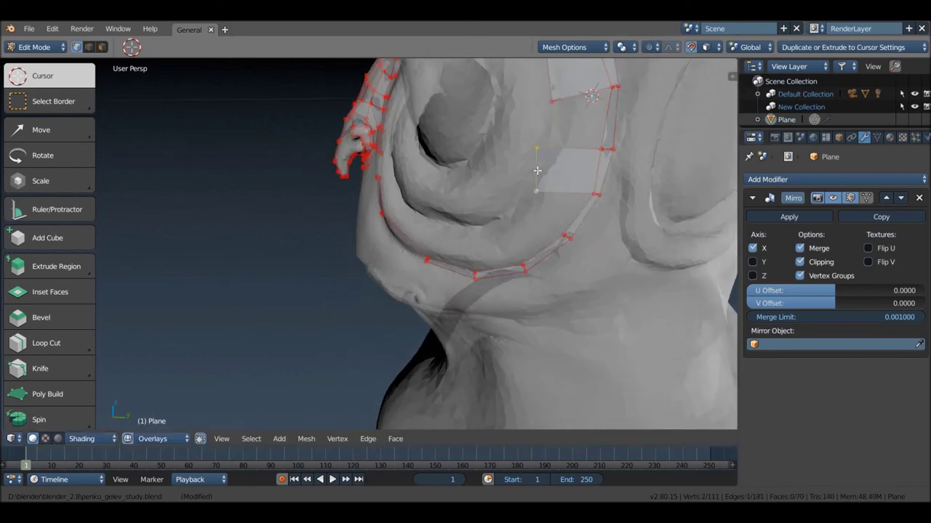
key("g")
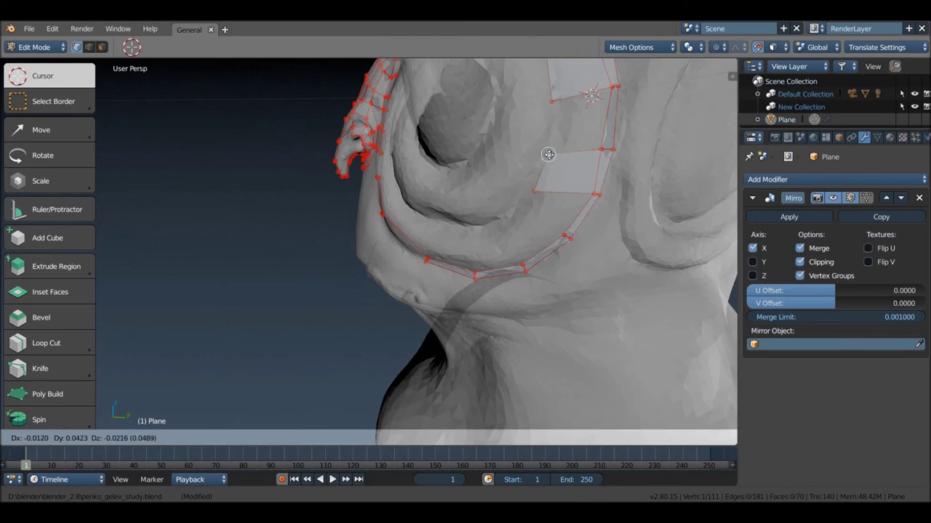
left_click(554, 145)
key("g")
left_click(534, 172)
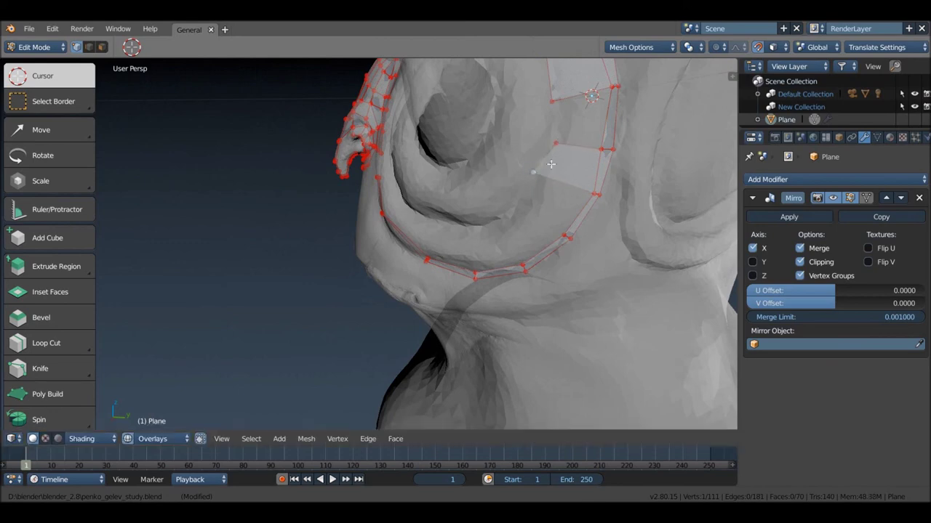
key("g")
left_click(545, 151)
key("g")
left_click(534, 169)
middle_click_drag(534, 168, 547, 161)
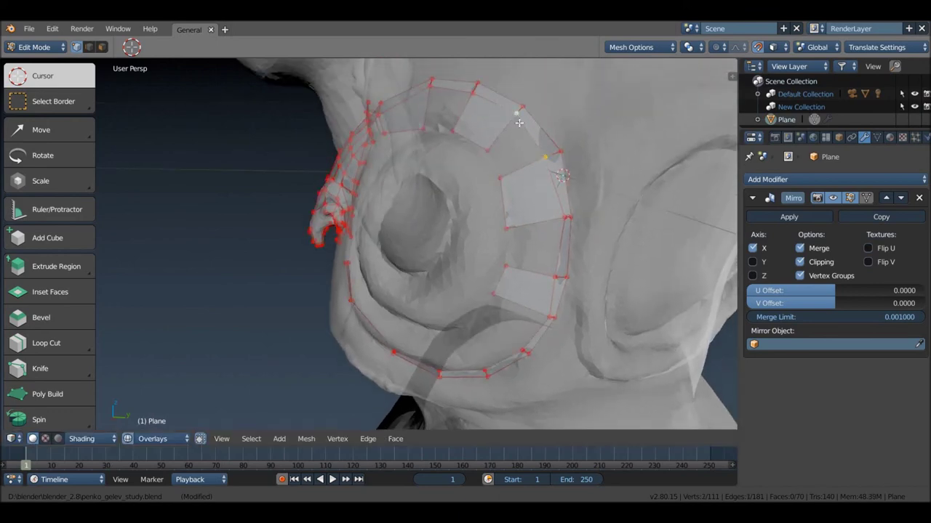
Step: Fill quads between the inner and outer rows, bringing the mesh to 73 faces
key("f")
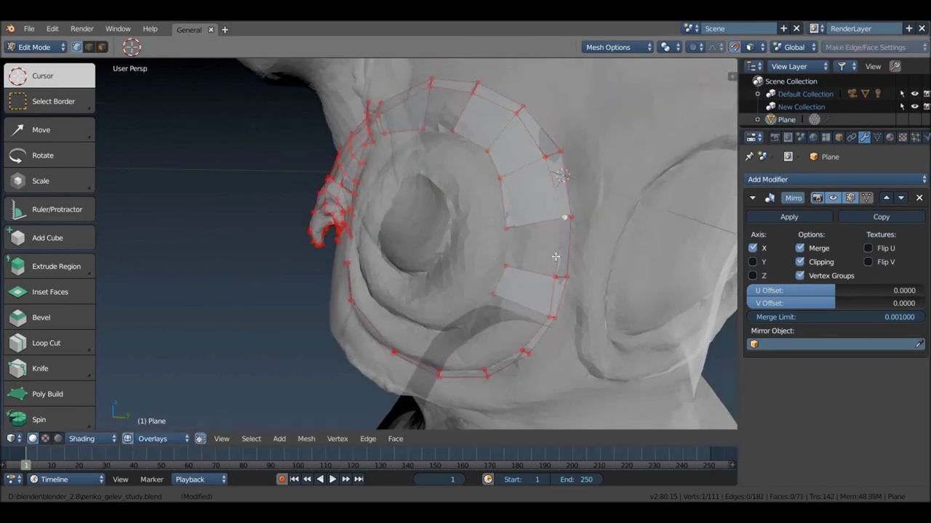
key("g")
key("Escape")
key("f")
mouse_move(531, 246)
middle_mouse_down()
mouse_move(527, 182)
mouse_move(512, 191)
middle_mouse_up()
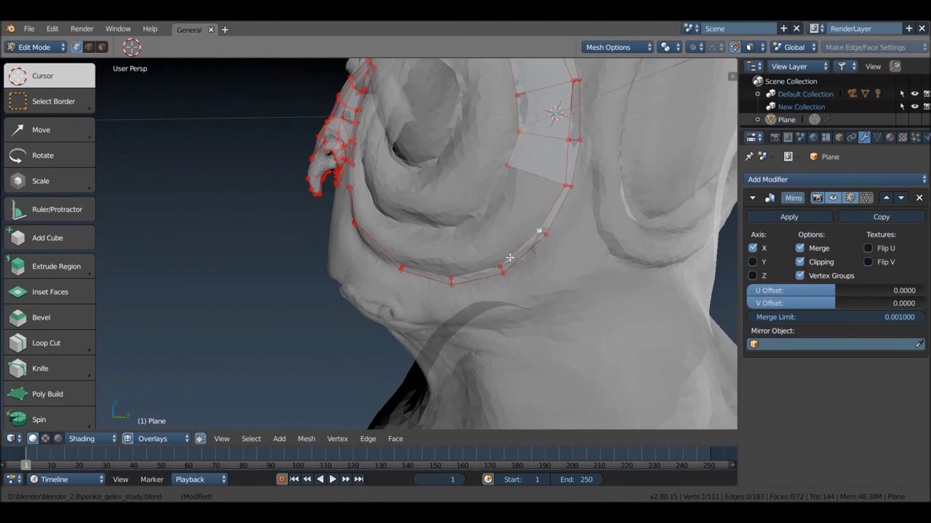
middle_click_drag(496, 242, 510, 222)
key("f")
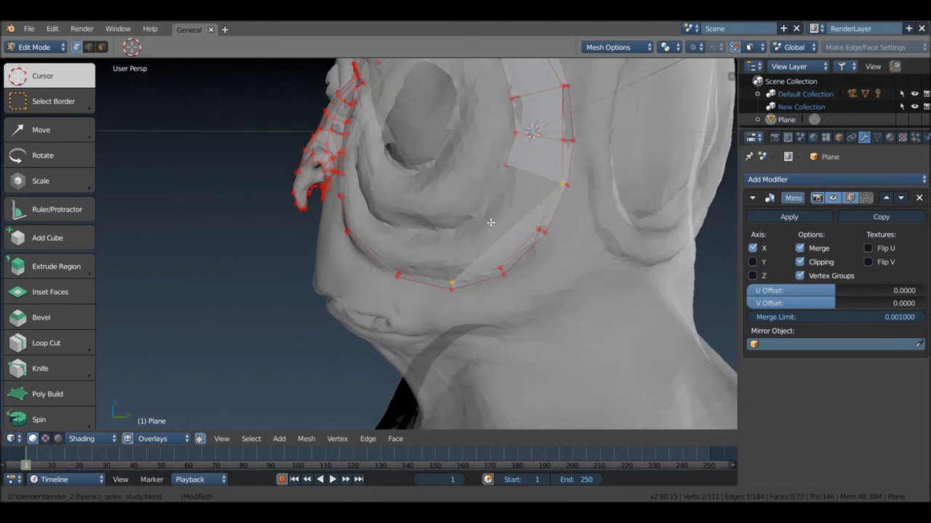
key("ctrl+z")
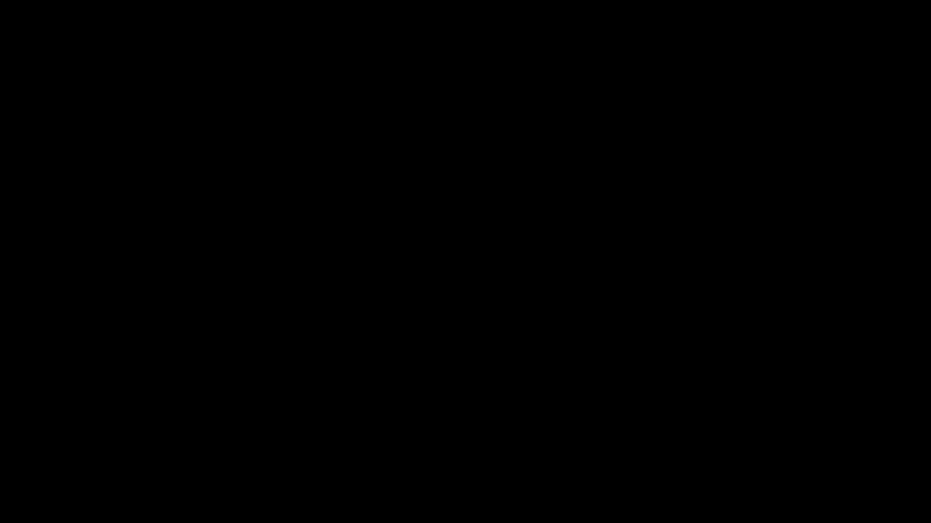